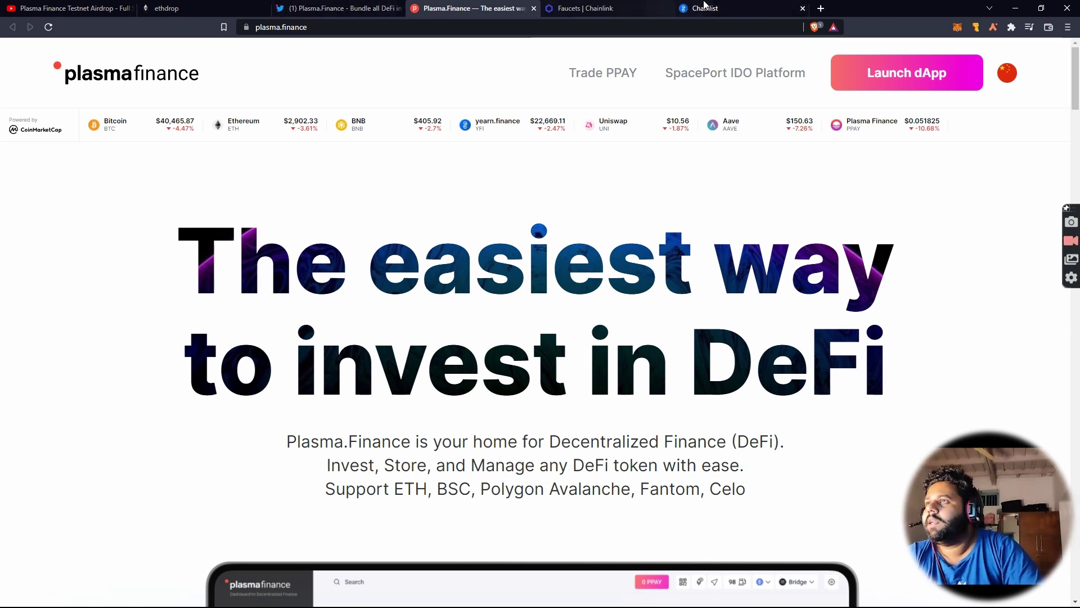
Open the Plasma.Finance Twitter page and read the Feb 4 tweet with instructions for testing #PGS on Kovan.
{"action": "left_click", "coordinate": [361, 6]}
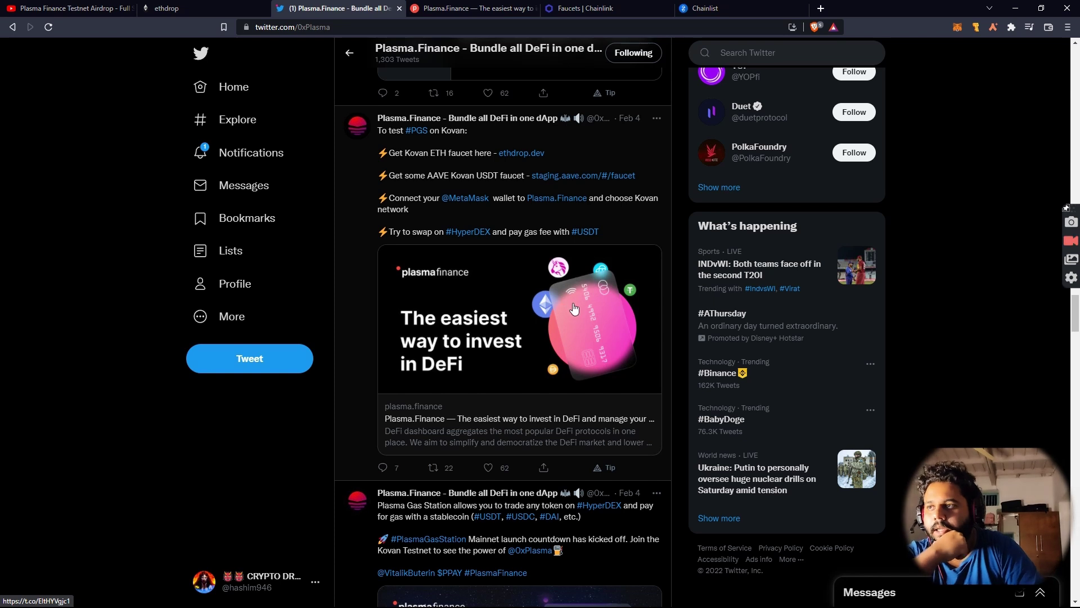
{"action": "scroll", "coordinate": [572, 305], "scroll_direction": "up", "scroll_amount": 2}
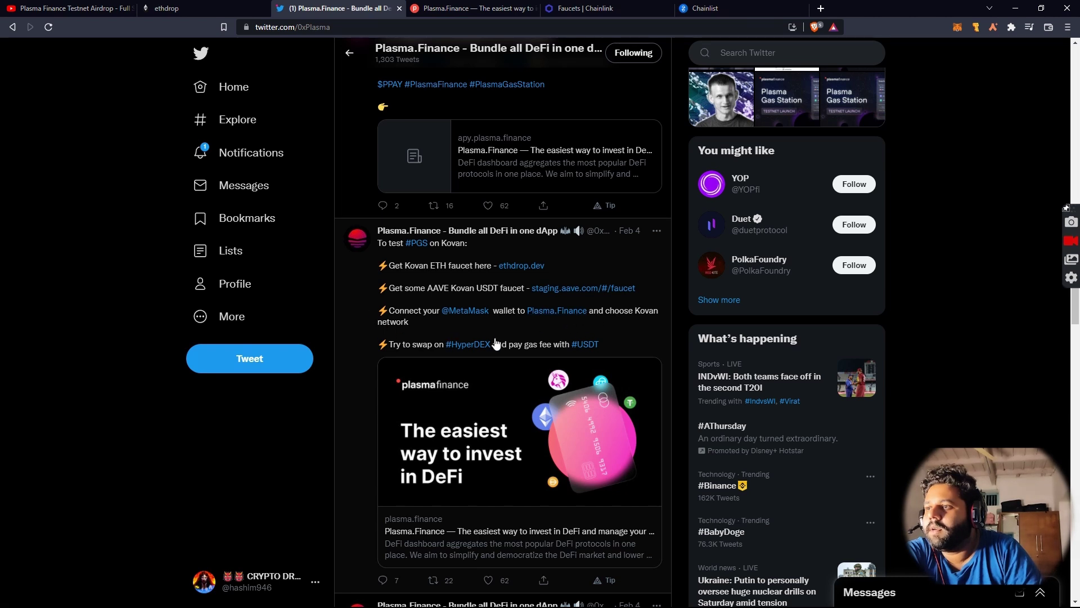
{"action": "left_click", "coordinate": [815, 27]}
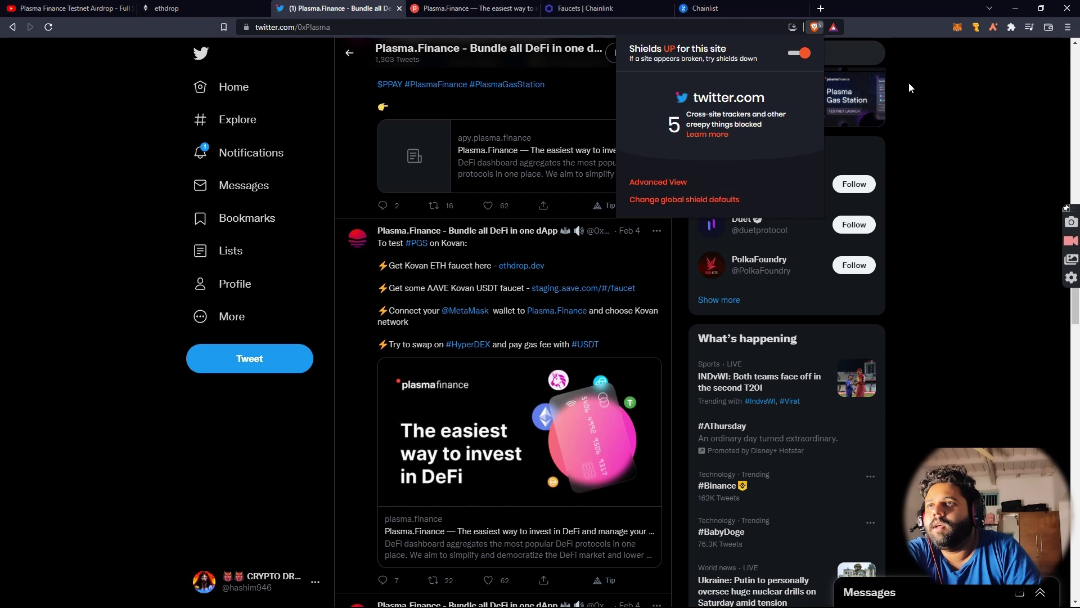
{"action": "left_click", "coordinate": [886, 66]}
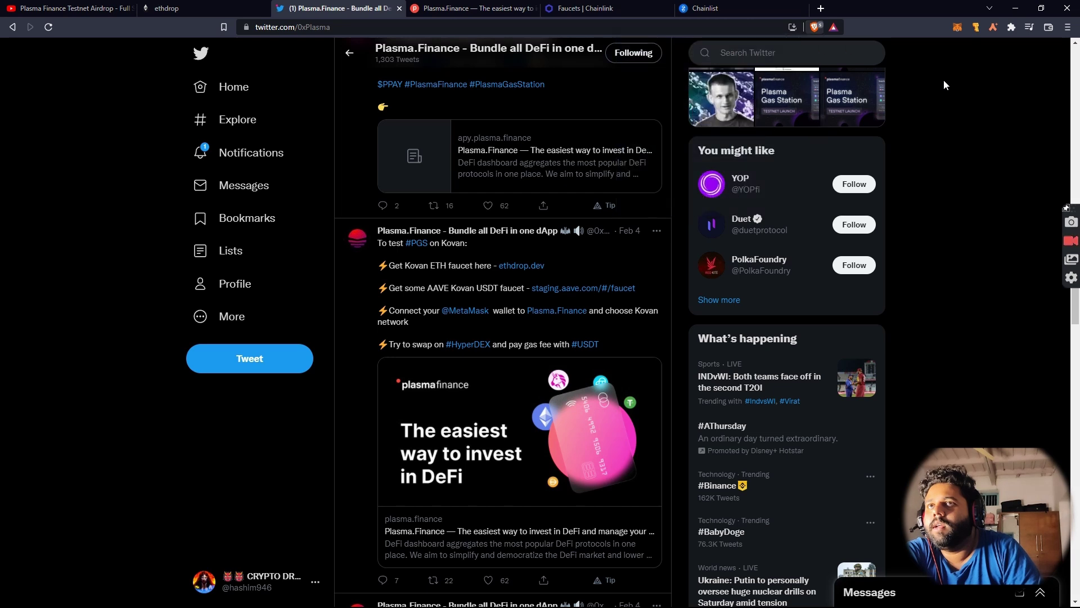
Copy the wallet address from MetaMask and submit it to the ethdrop Kovan Network faucet to request ETH.
{"action": "left_click", "coordinate": [958, 28]}
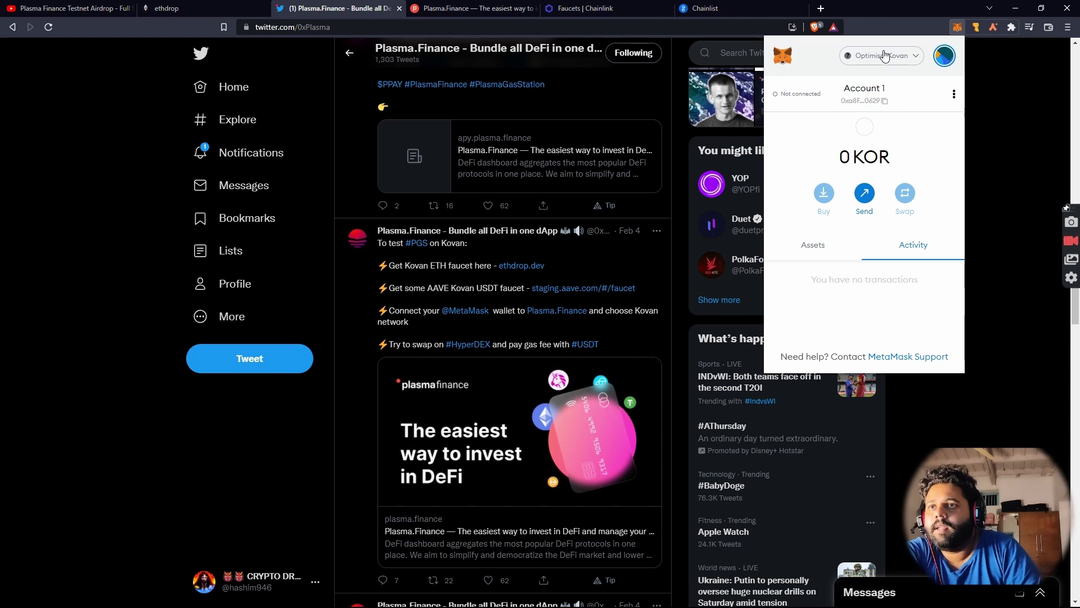
{"action": "left_click", "coordinate": [819, 247]}
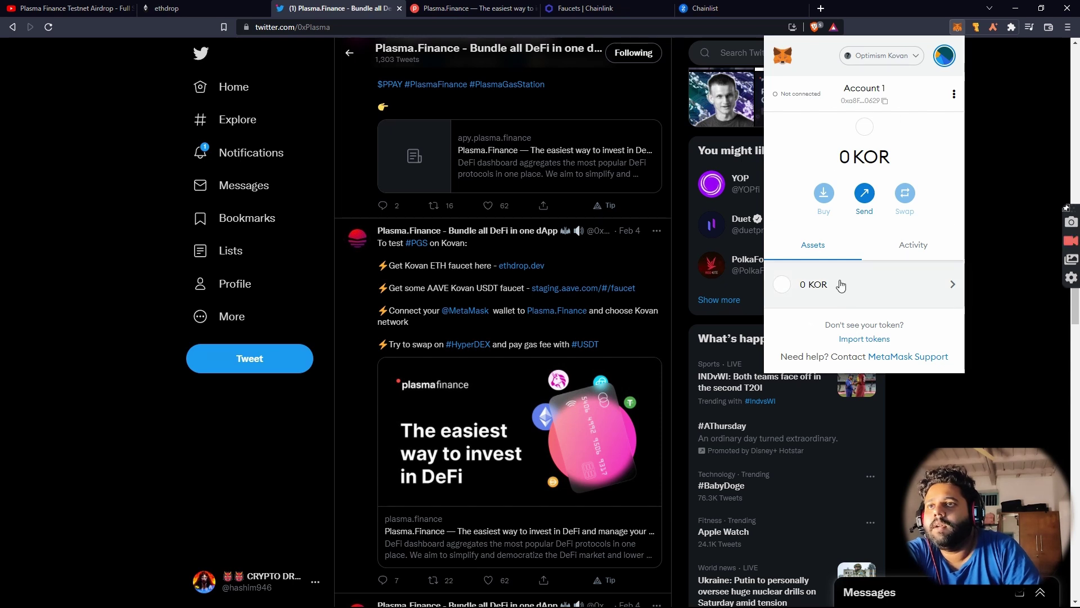
{"action": "left_click", "coordinate": [883, 100]}
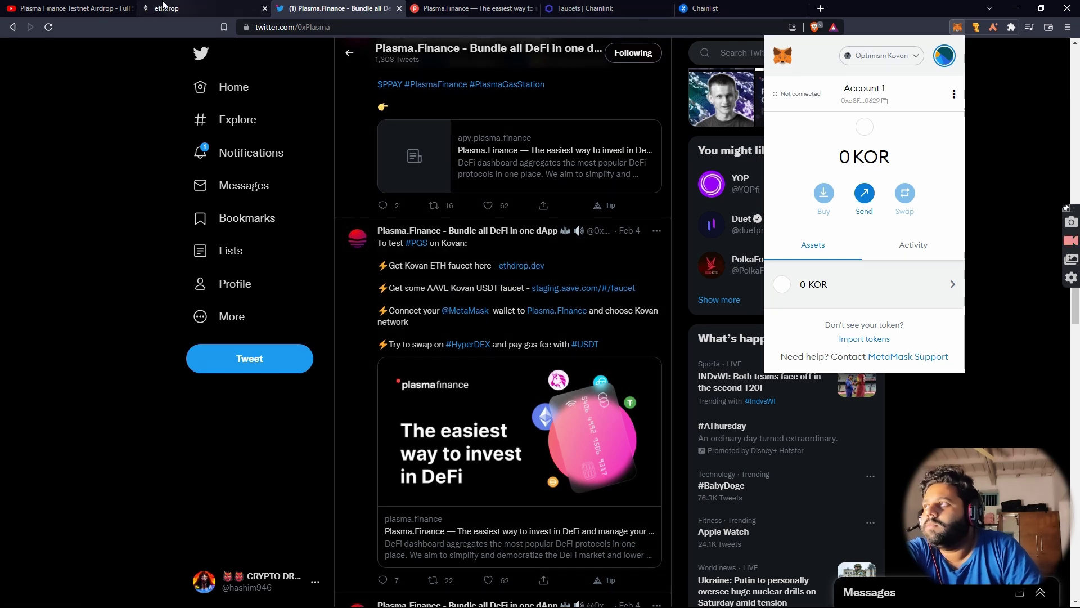
{"action": "left_click", "coordinate": [187, 6]}
{"action": "left_click", "coordinate": [498, 202]}
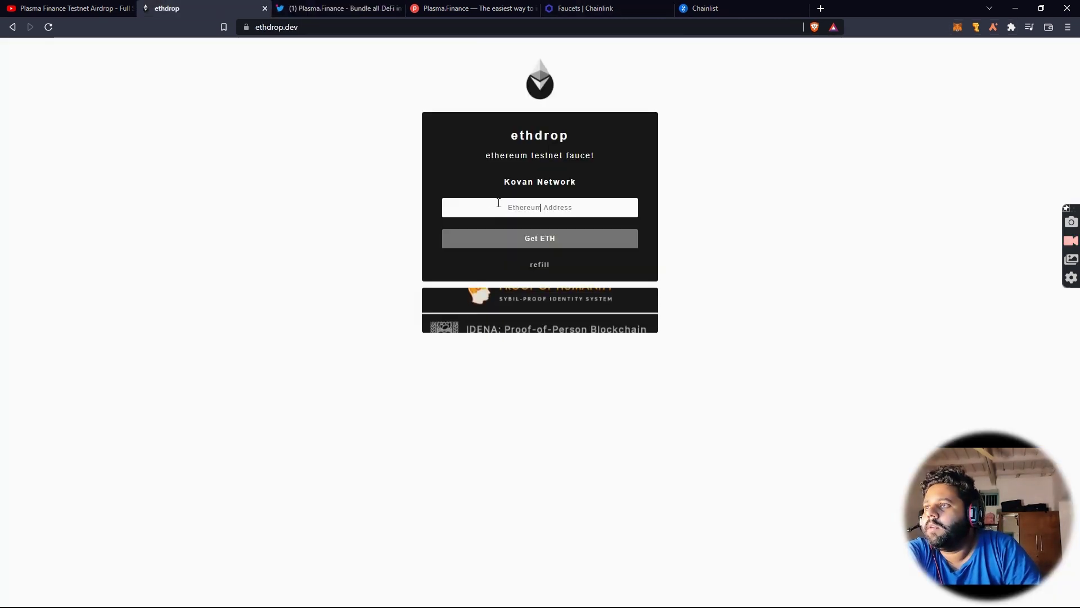
{"action": "right_click", "coordinate": [514, 203]}
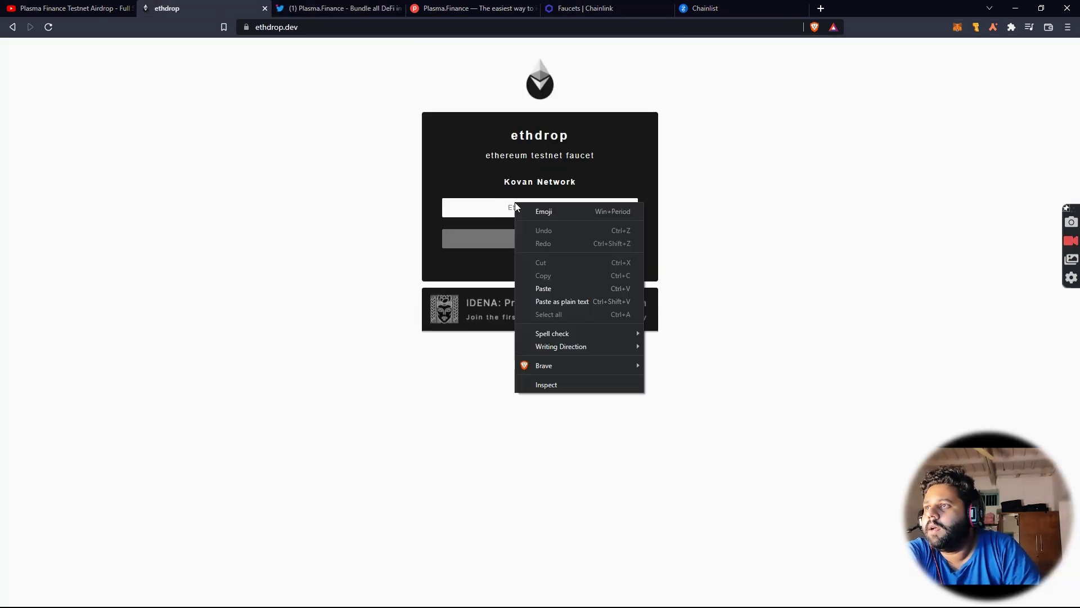
{"action": "left_click", "coordinate": [544, 288]}
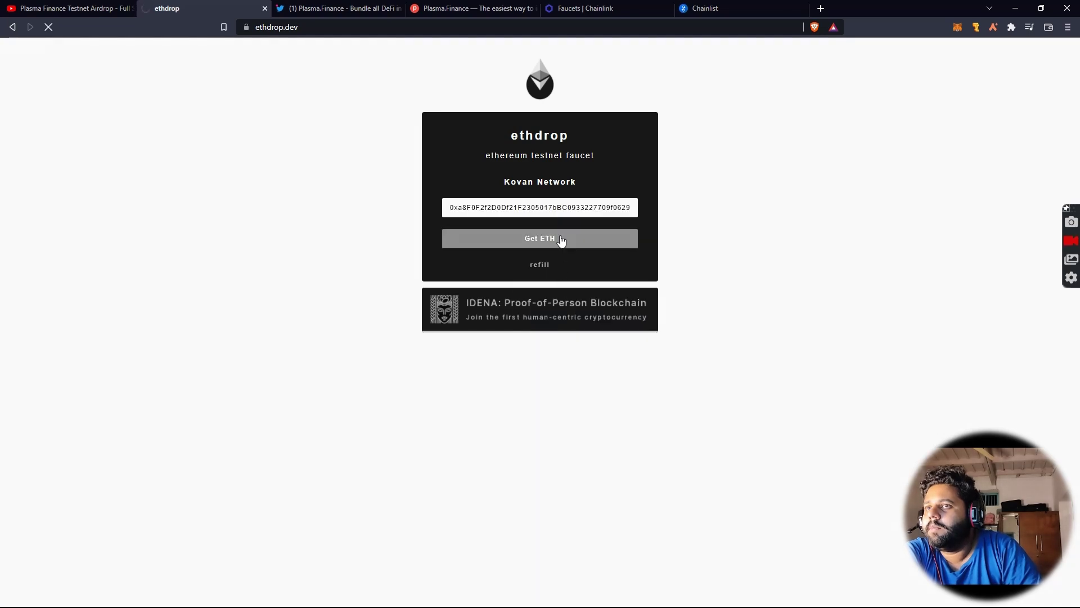
{"action": "left_click", "coordinate": [560, 240]}
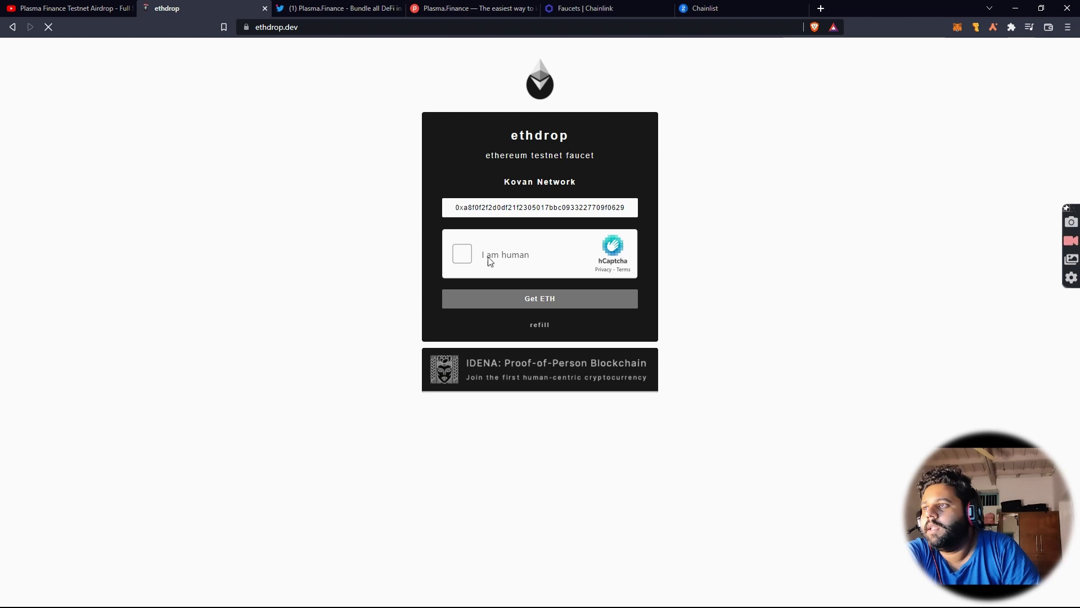
Start the faucet's human verification and try to answer it by selecting the images containing a seaplane.
{"action": "left_click", "coordinate": [457, 260]}
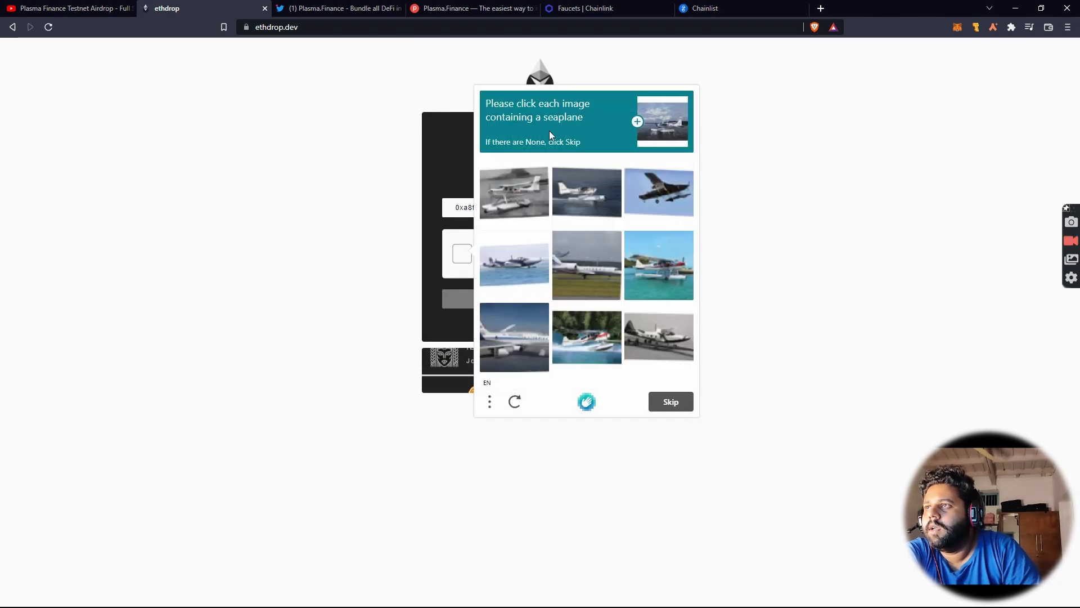
{"action": "left_click", "coordinate": [524, 196]}
{"action": "left_click", "coordinate": [603, 207]}
{"action": "left_click", "coordinate": [601, 265]}
{"action": "left_click", "coordinate": [582, 352]}
{"action": "left_click", "coordinate": [657, 267]}
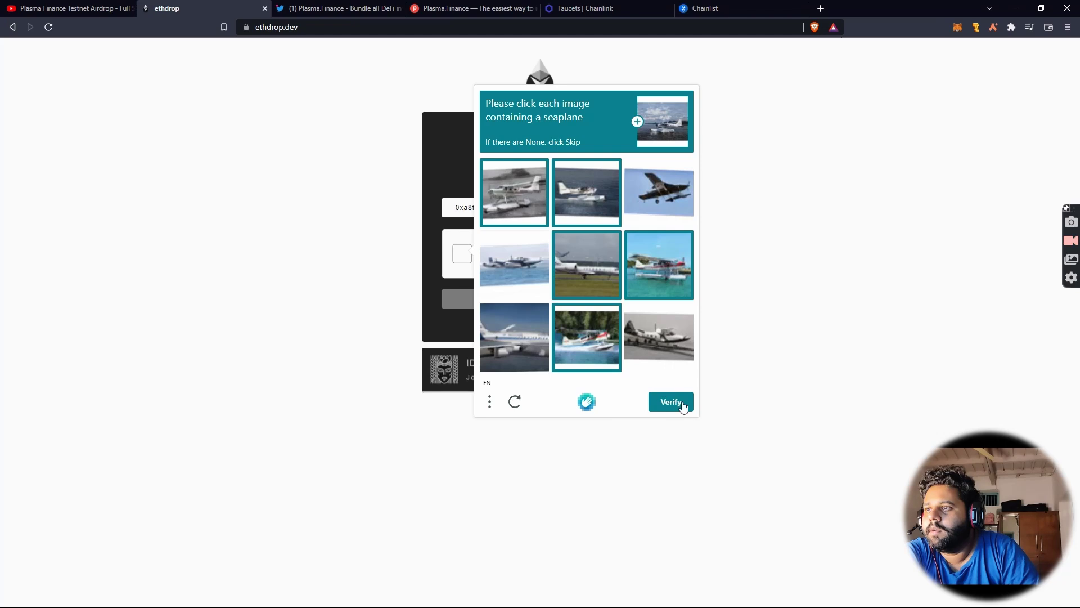
{"action": "left_click", "coordinate": [672, 397]}
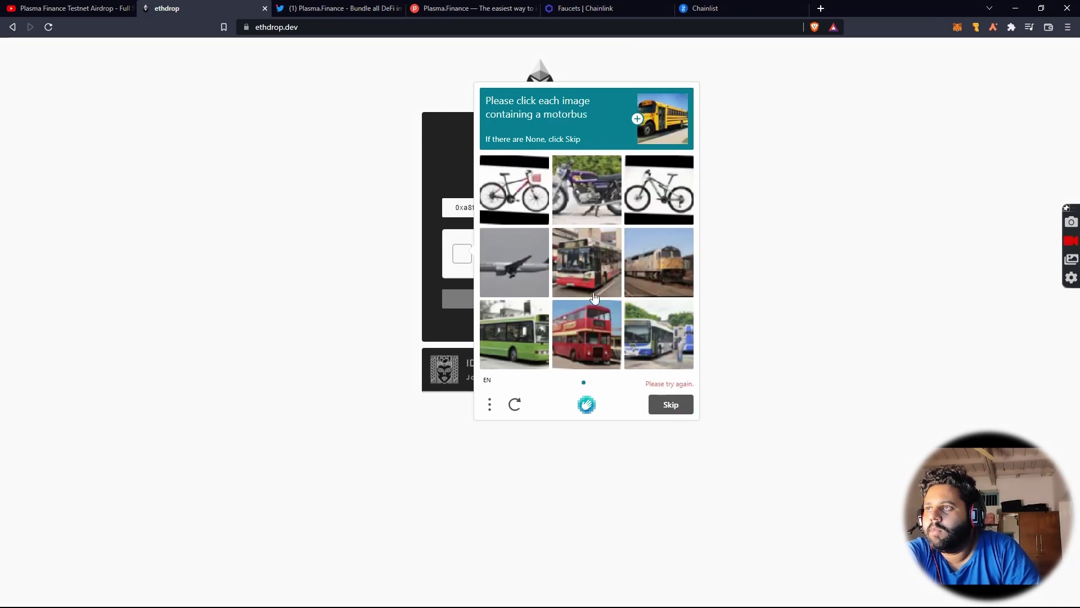
Select the images containing a motorbus in the first grid of the new challenge and continue.
{"action": "left_click", "coordinate": [585, 335]}
{"action": "left_click", "coordinate": [514, 335]}
{"action": "left_click", "coordinate": [660, 334]}
{"action": "left_click", "coordinate": [660, 283]}
{"action": "left_click", "coordinate": [660, 282]}
{"action": "left_click", "coordinate": [601, 269]}
{"action": "left_click", "coordinate": [671, 404]}
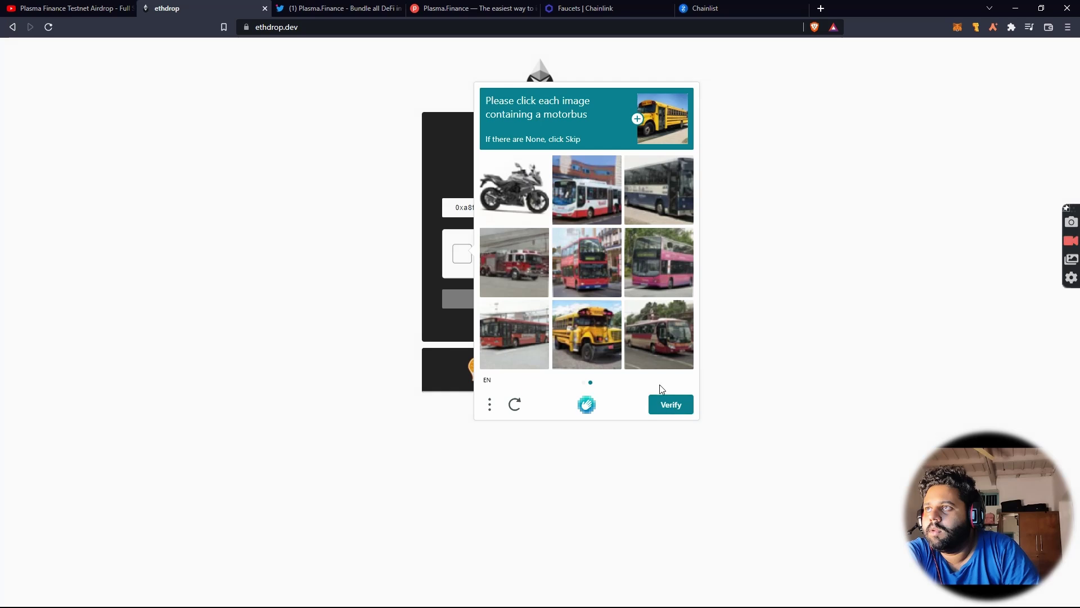
Mark every image except the motorcycle in the second motorbus grid, verify the answer and request the Kovan ETH.
{"action": "left_click", "coordinate": [583, 215]}
{"action": "left_click", "coordinate": [583, 284]}
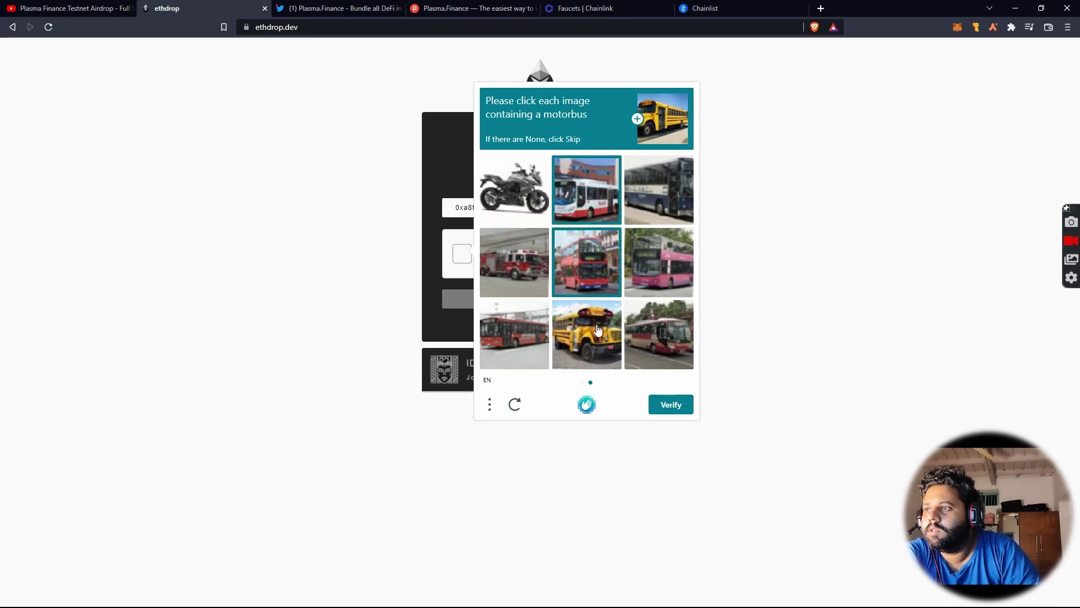
{"action": "left_click", "coordinate": [508, 351]}
{"action": "left_click", "coordinate": [650, 336]}
{"action": "left_click", "coordinate": [658, 288]}
{"action": "left_click", "coordinate": [653, 186]}
{"action": "left_click", "coordinate": [542, 263]}
{"action": "left_click", "coordinate": [571, 336]}
{"action": "left_click", "coordinate": [671, 406]}
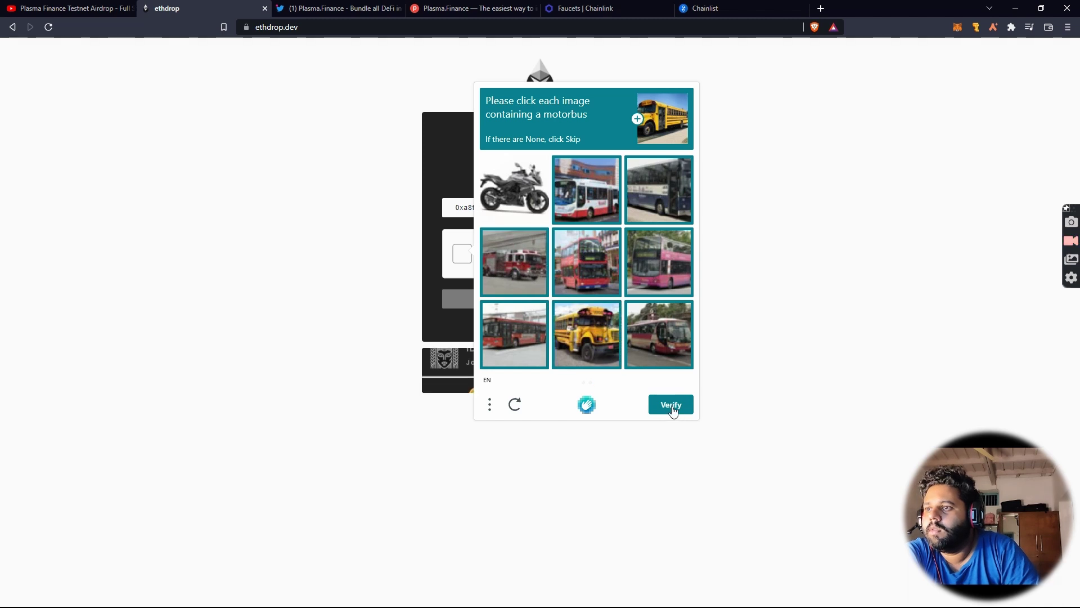
{"action": "left_click", "coordinate": [547, 309]}
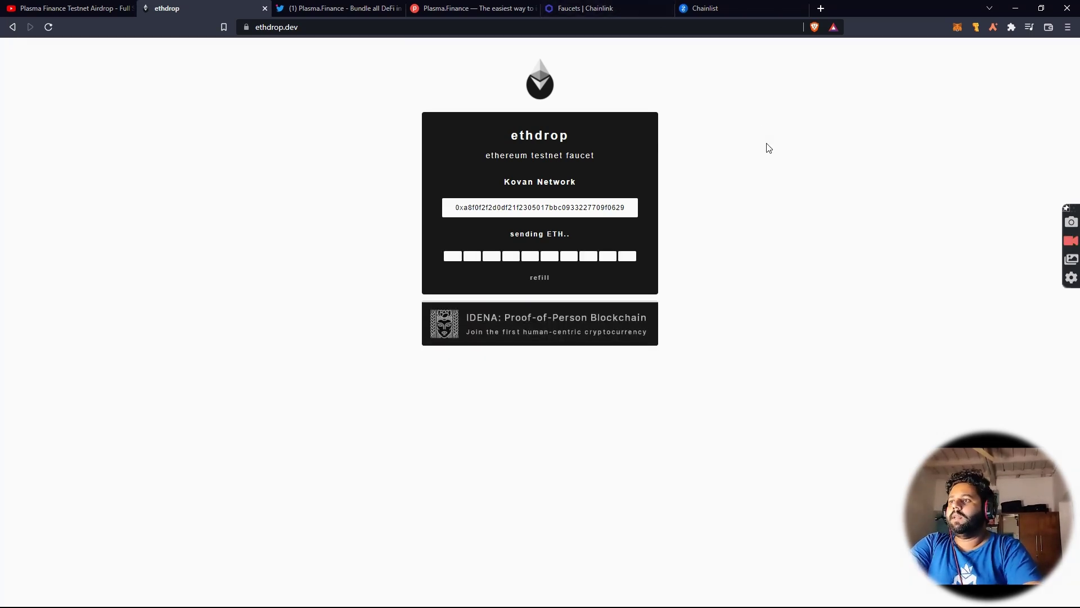
Browse the networks on Chainlist, search for "kov" and clear the search.
{"action": "left_click", "coordinate": [731, 5]}
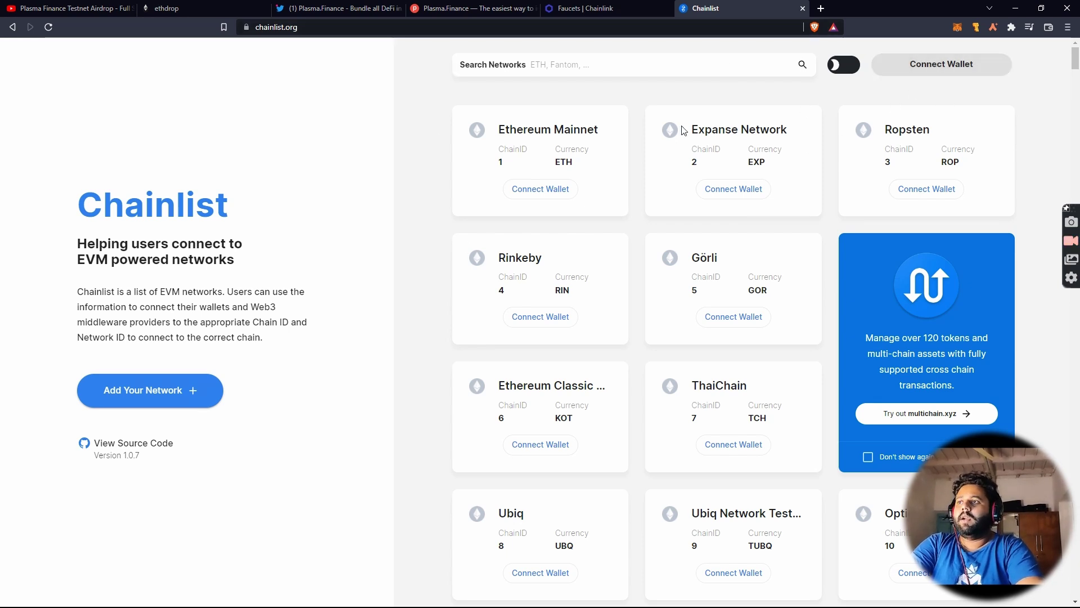
{"action": "scroll", "coordinate": [710, 130], "scroll_direction": "down", "scroll_amount": 9}
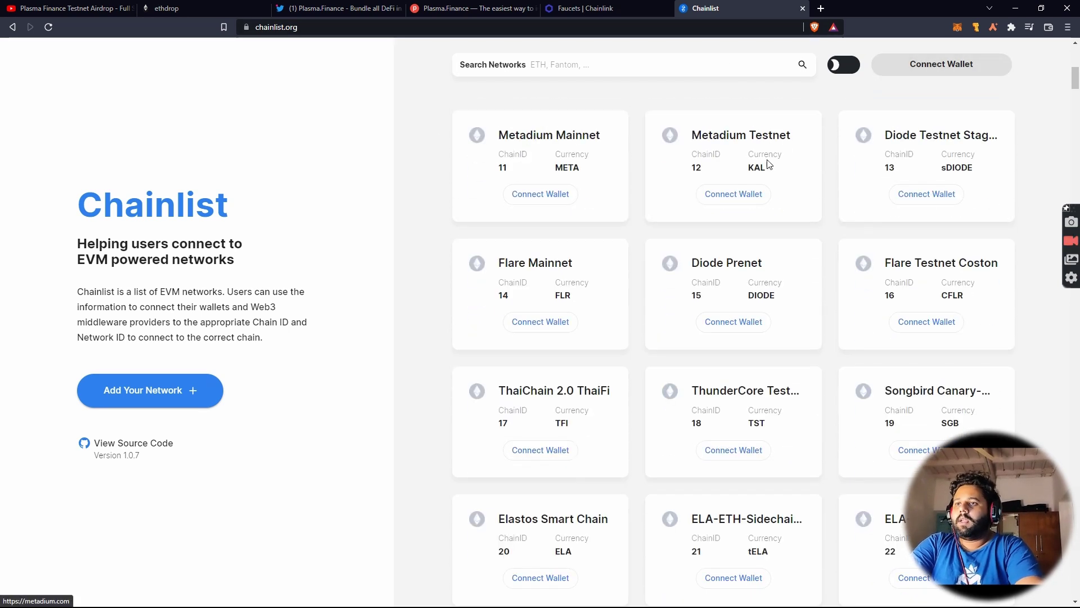
{"action": "scroll", "coordinate": [706, 251], "scroll_direction": "up", "scroll_amount": 6}
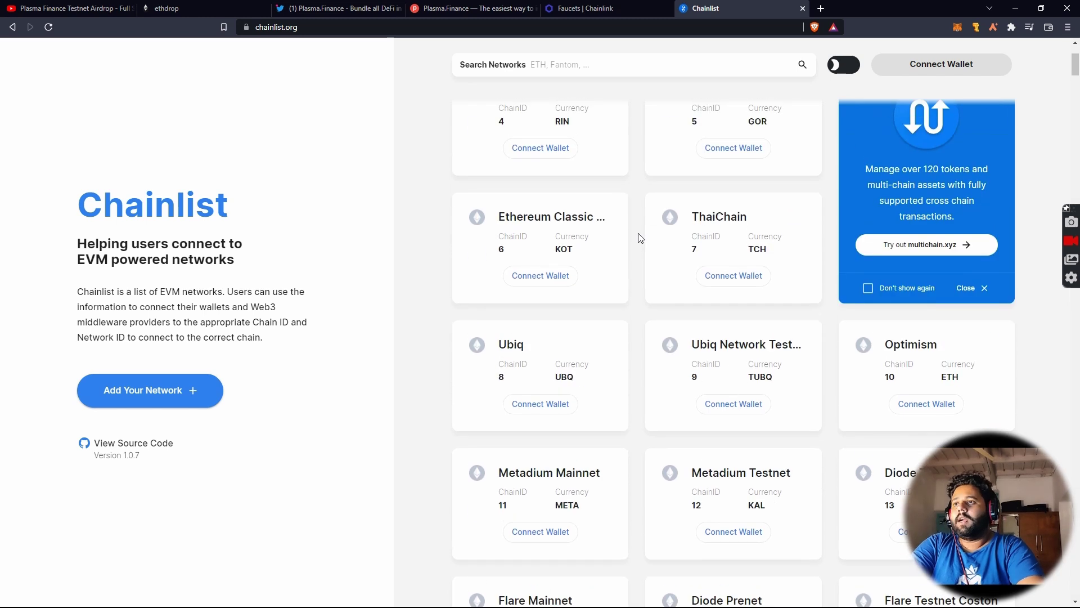
{"action": "scroll", "coordinate": [641, 238], "scroll_direction": "up", "scroll_amount": 3}
{"action": "left_click", "coordinate": [601, 67]}
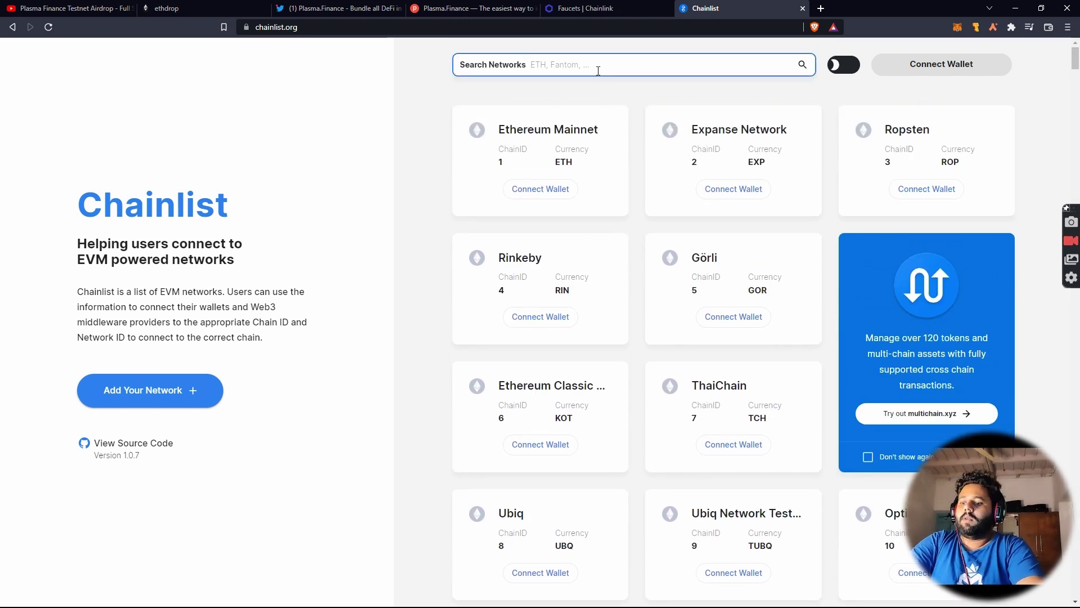
{"action": "type", "text": "kov"}
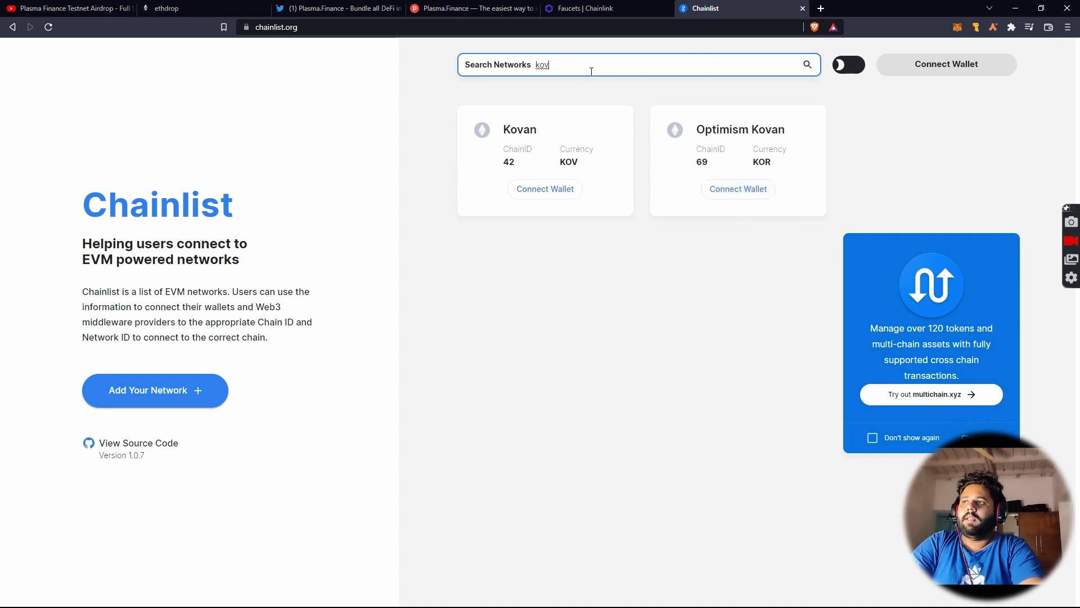
{"action": "key", "text": "BackSpace"}
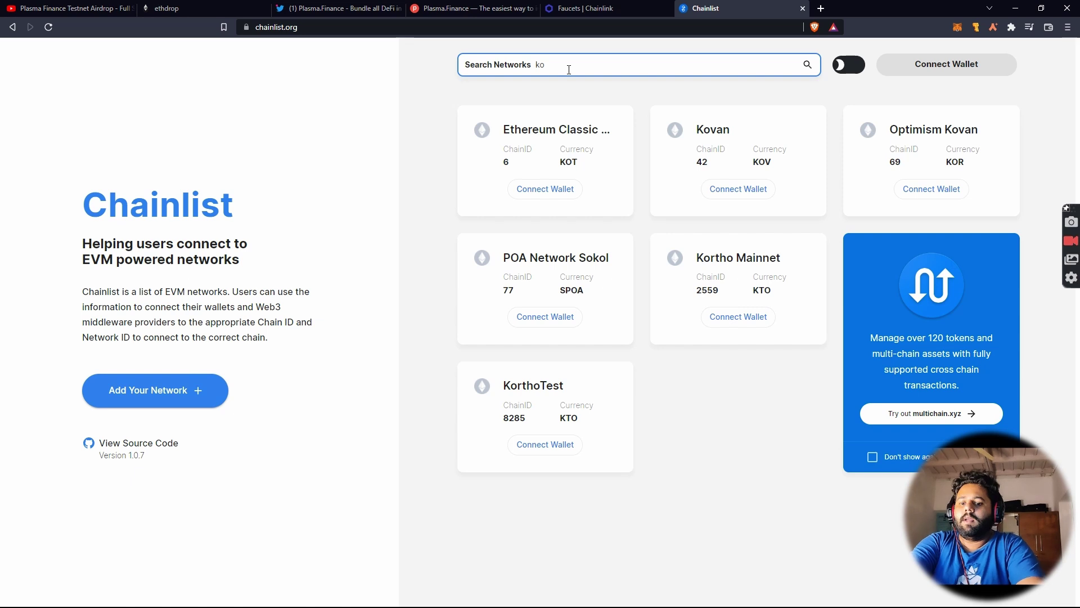
{"action": "key", "text": "BackSpace"}
{"action": "key", "text": "BackSpace"}
{"action": "scroll", "coordinate": [668, 205], "scroll_direction": "down", "scroll_amount": 5}
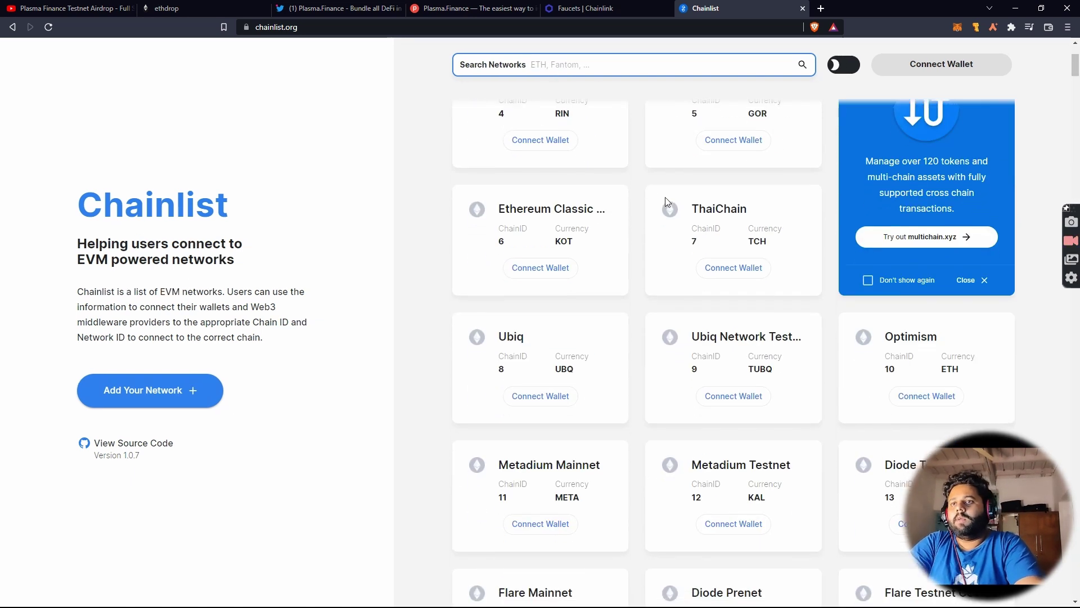
Request 10 test LINK and 0.1 test ETH on Ethereum Kovan from the Chainlink faucet for the MetaMask account's address.
{"action": "left_click", "coordinate": [602, 7]}
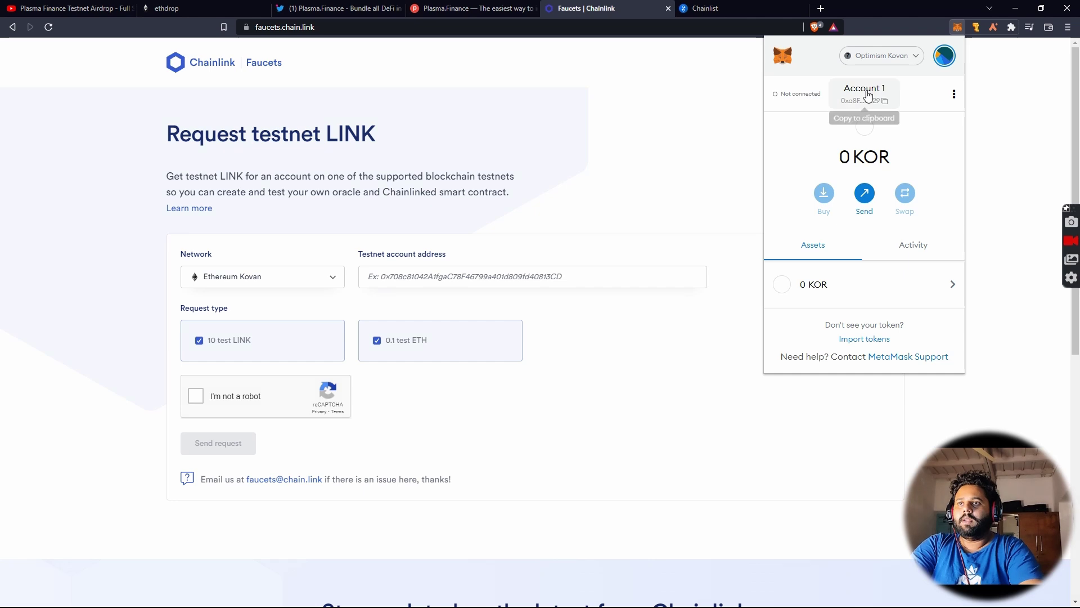
{"action": "left_click", "coordinate": [885, 101]}
{"action": "left_click", "coordinate": [413, 276]}
{"action": "left_click", "coordinate": [449, 304]}
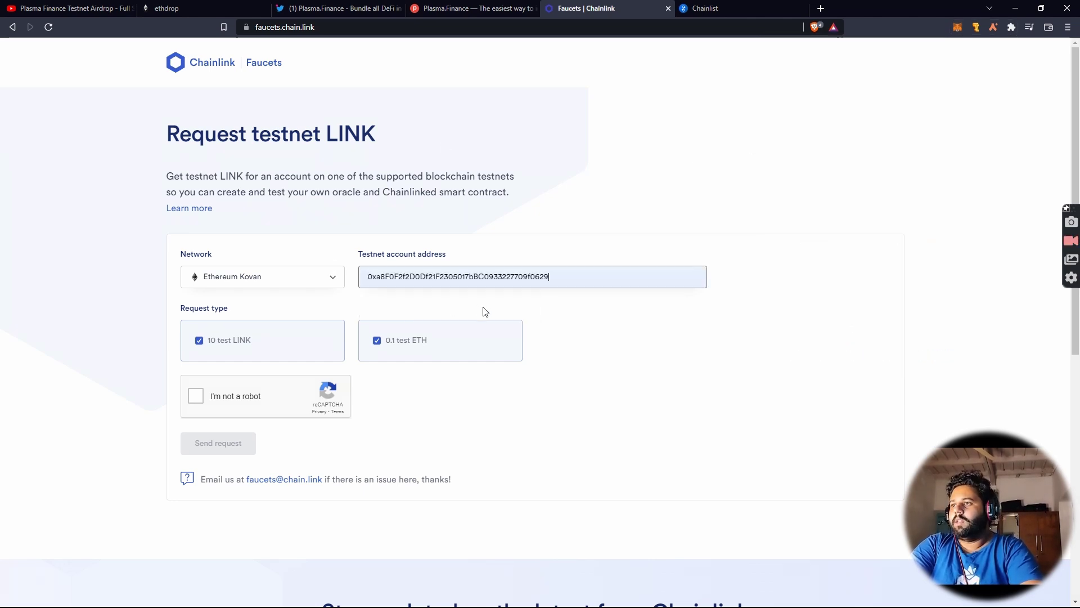
{"action": "left_click", "coordinate": [201, 400]}
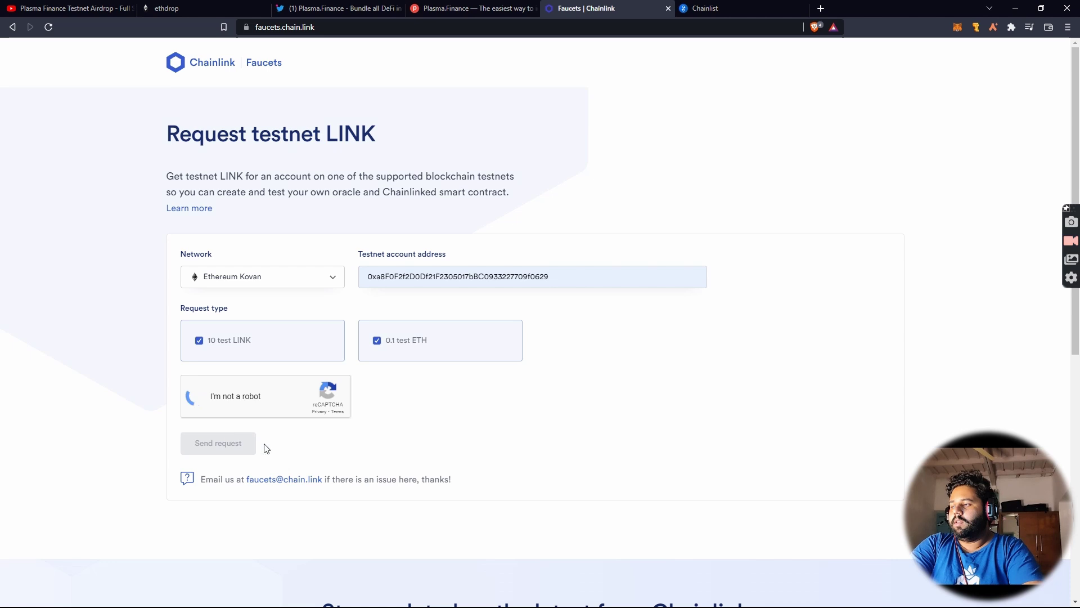
{"action": "left_click", "coordinate": [220, 446]}
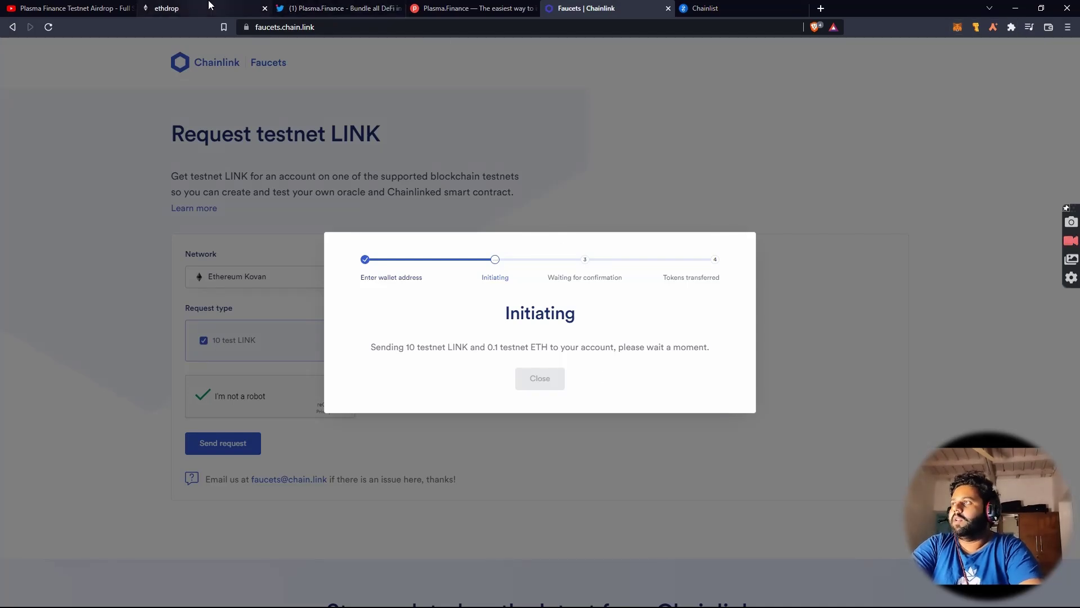
Check the ethdrop request status, the tweet instructions and the MetaMask balance, and return to the Plasma.Finance website.
{"action": "left_click", "coordinate": [186, 8]}
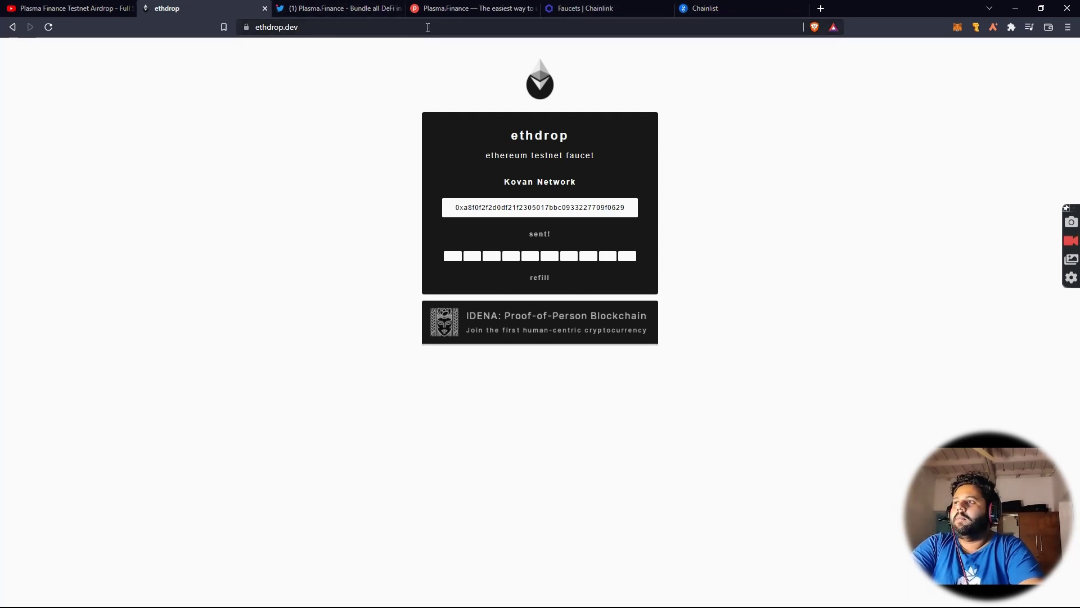
{"action": "left_click", "coordinate": [299, 12]}
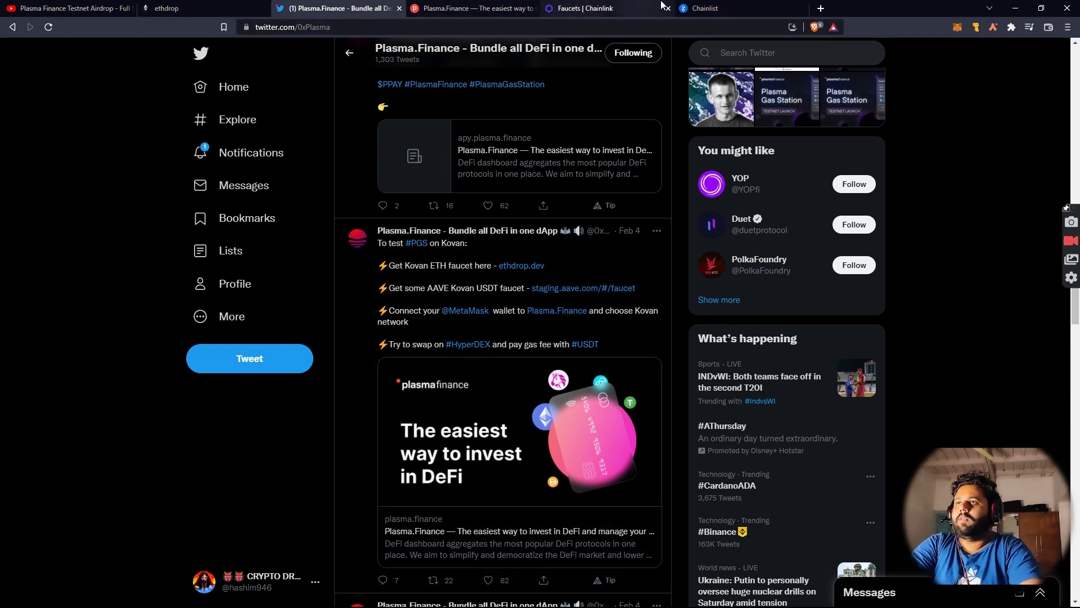
{"action": "left_click", "coordinate": [469, 7]}
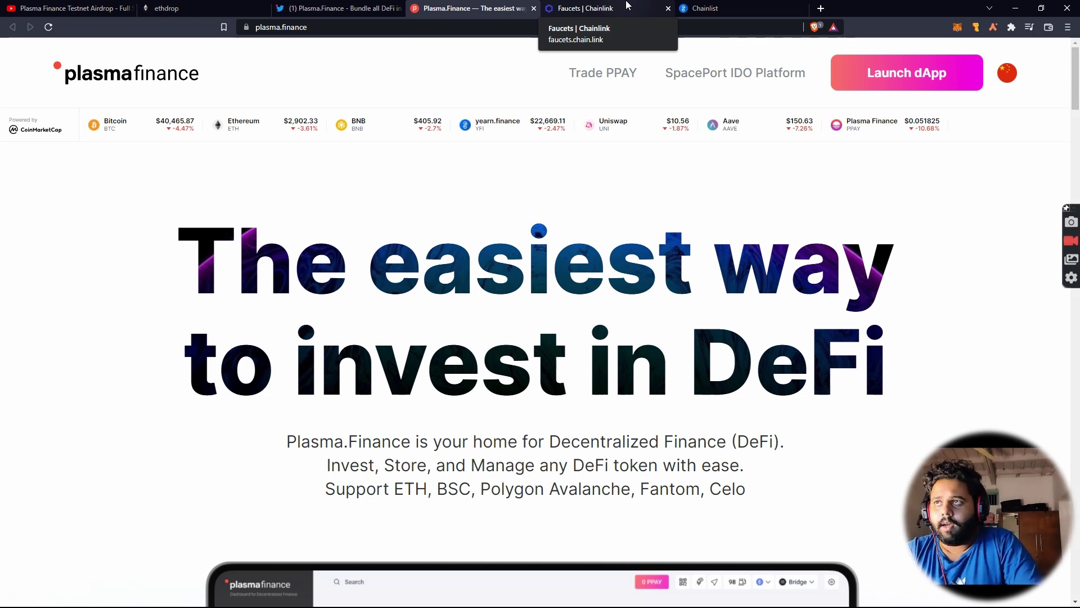
{"action": "left_click", "coordinate": [958, 28]}
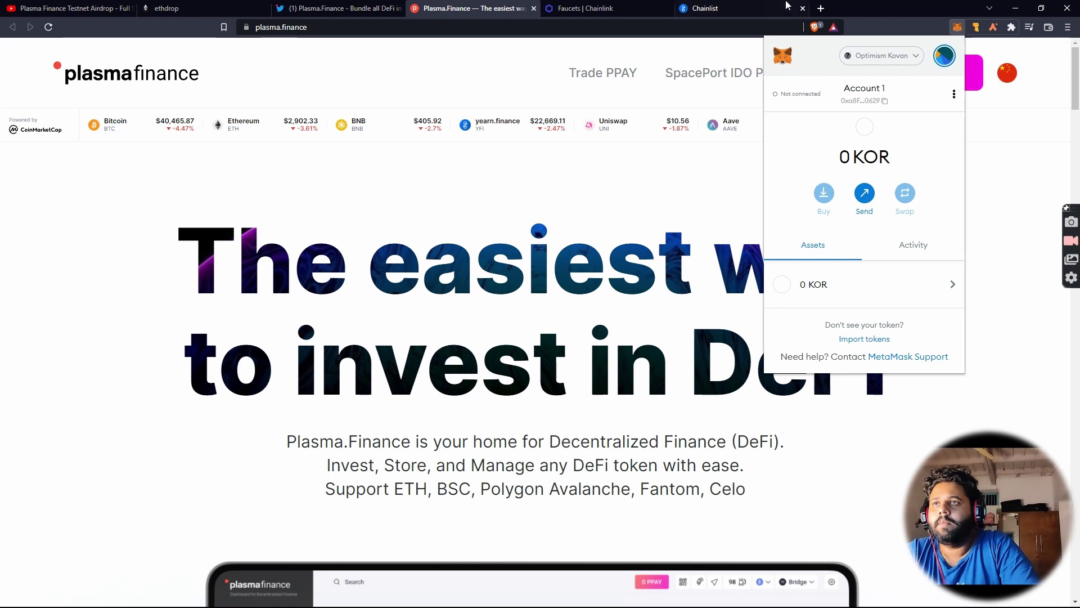
{"action": "left_click", "coordinate": [753, 6]}
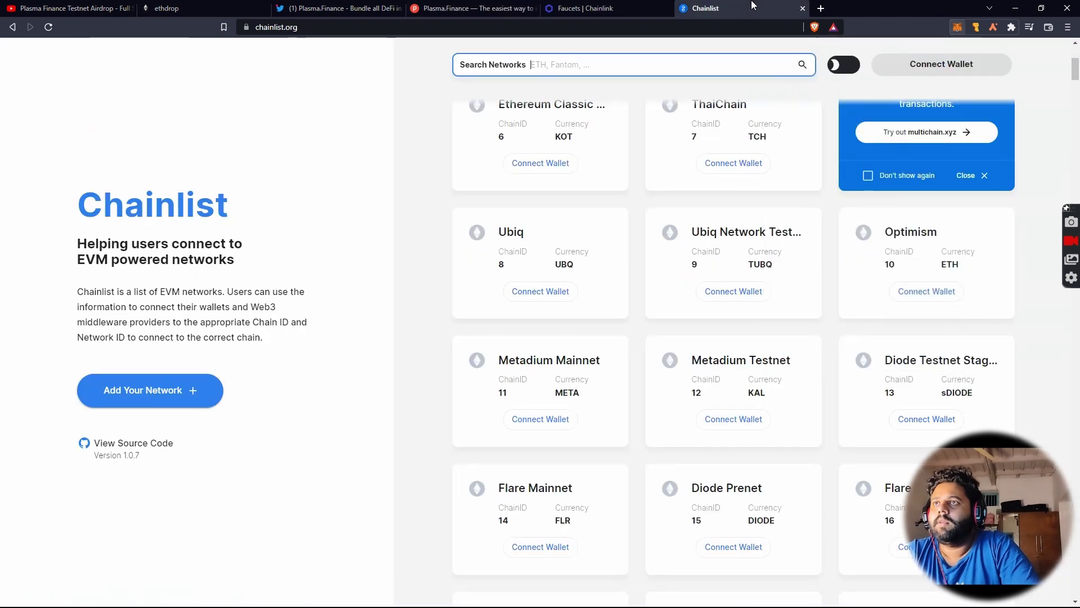
{"action": "left_click", "coordinate": [446, 10]}
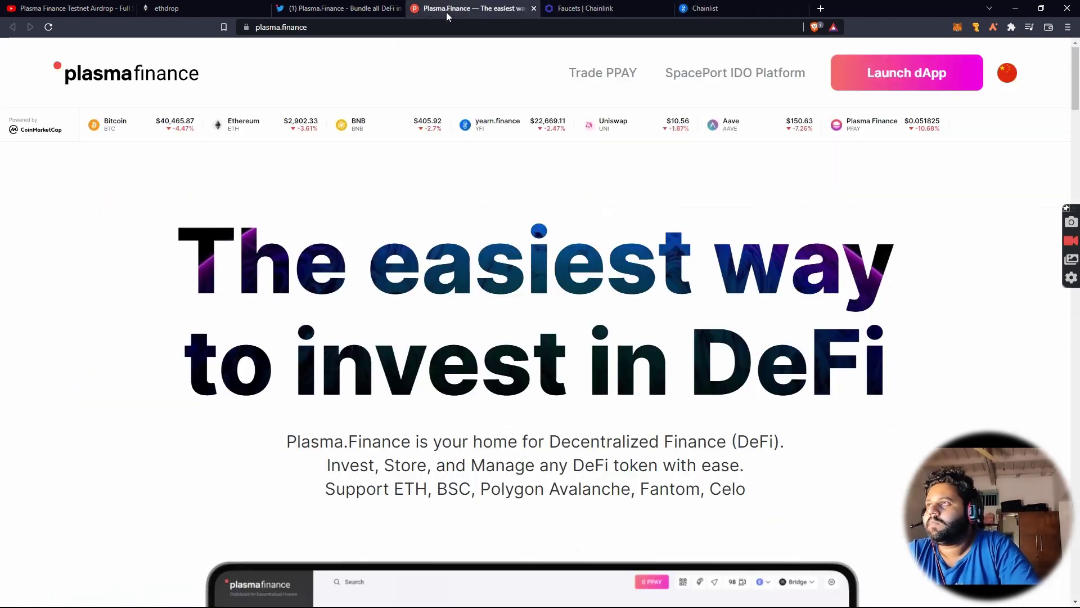
Open the Etherscan details of the ethdrop transfer, switch MetaMask to the Kovan Test Network and copy the account address.
{"action": "left_click", "coordinate": [177, 5]}
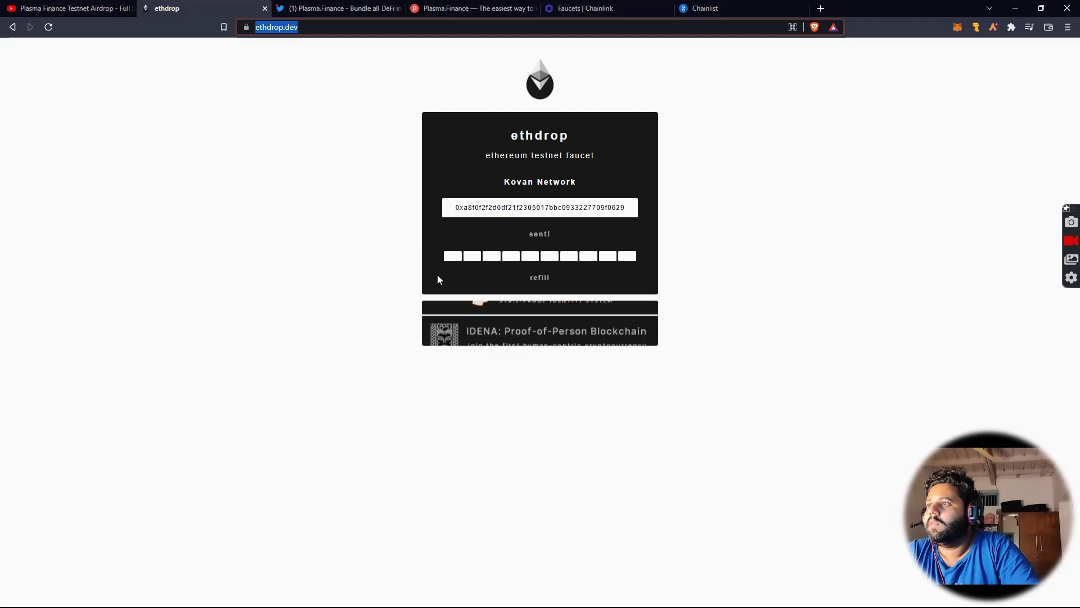
{"action": "left_click", "coordinate": [532, 236]}
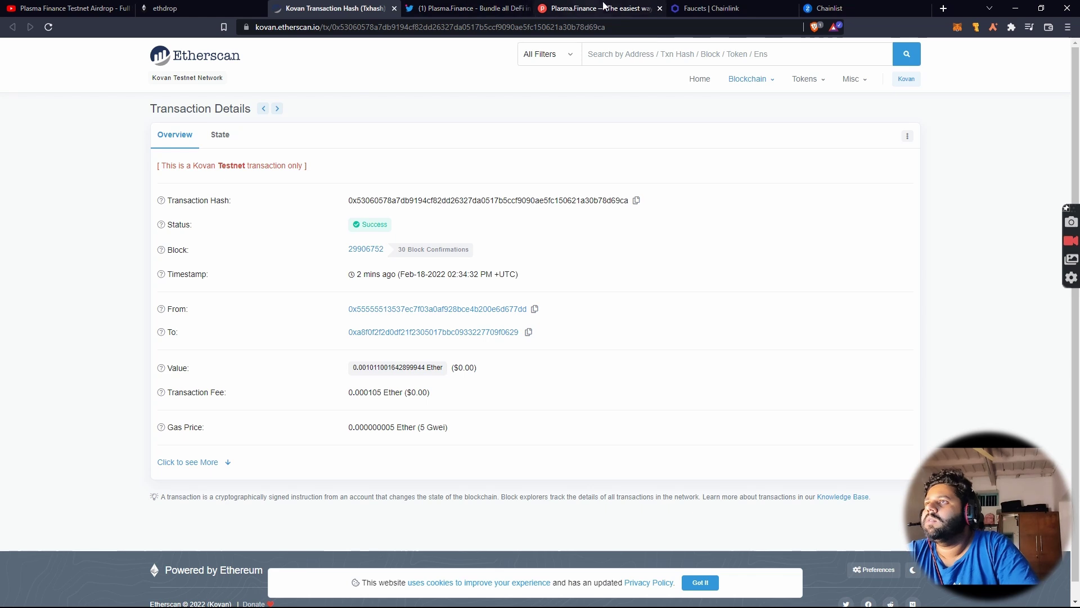
{"action": "left_click", "coordinate": [959, 26]}
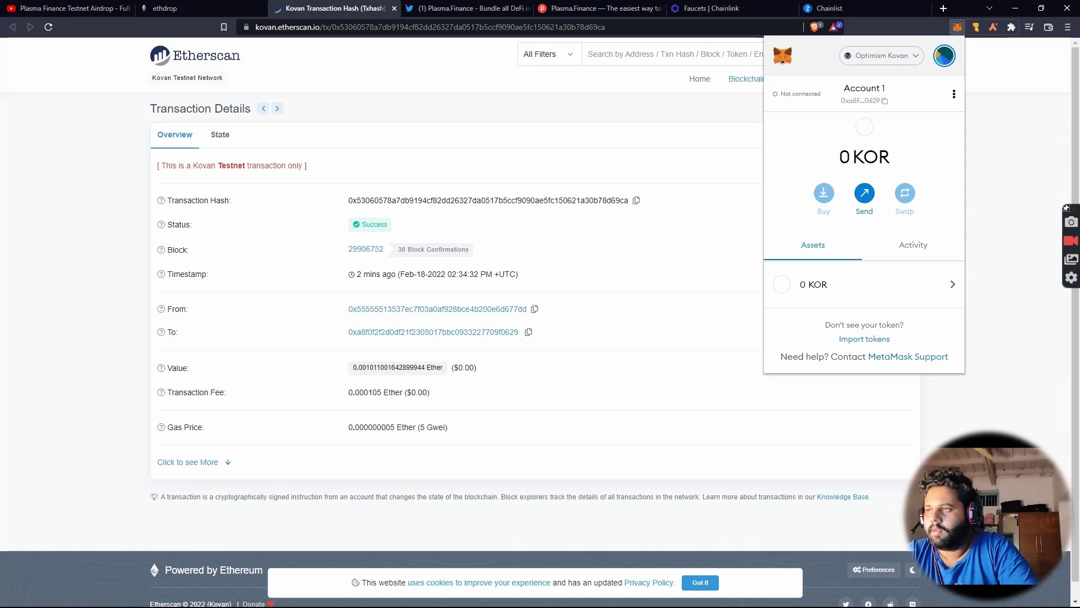
{"action": "left_click", "coordinate": [900, 56]}
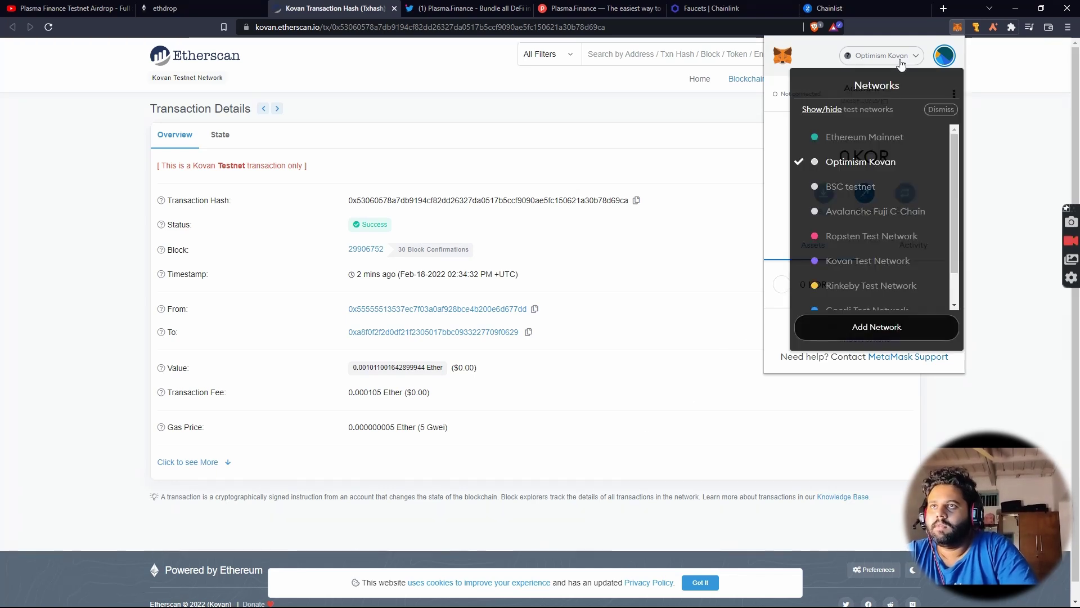
{"action": "left_click", "coordinate": [843, 260]}
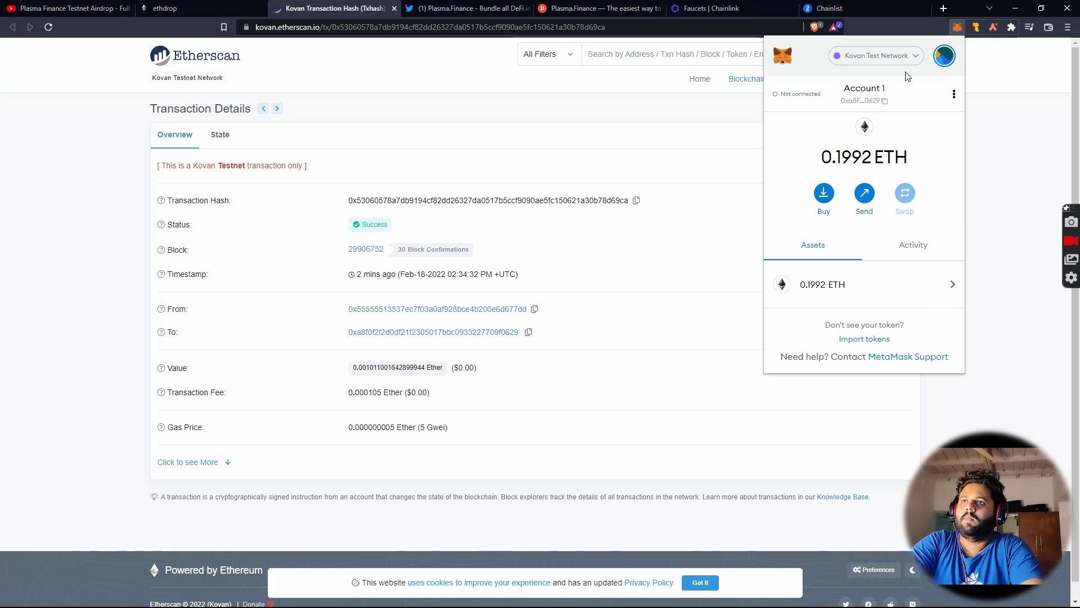
{"action": "left_click", "coordinate": [883, 102]}
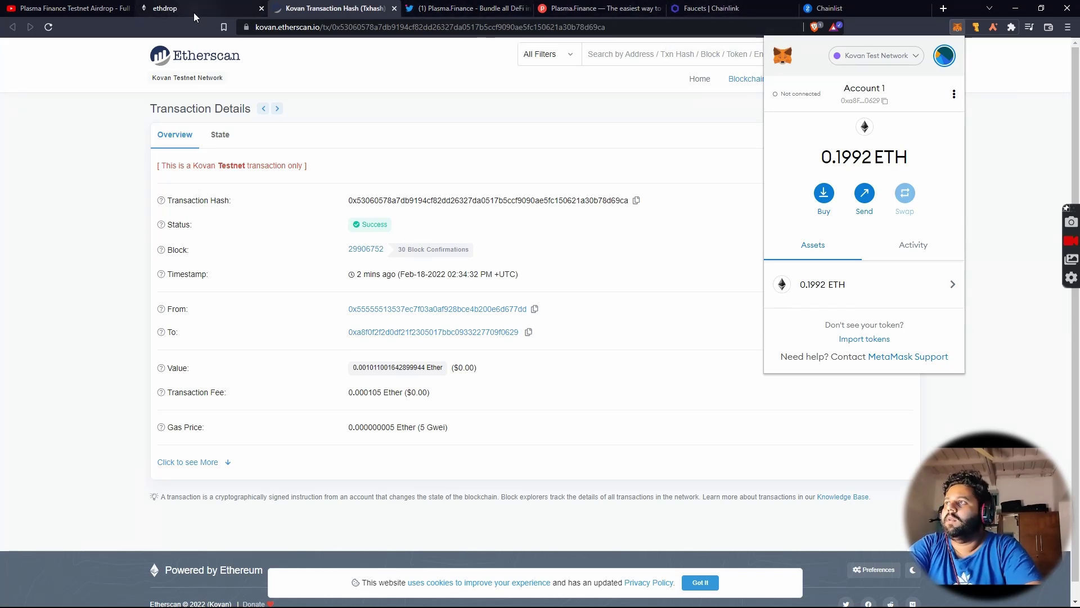
Close the Etherscan transaction page and open the Aave faucet link from the Plasma.Finance tweet.
{"action": "left_click", "coordinate": [337, 8]}
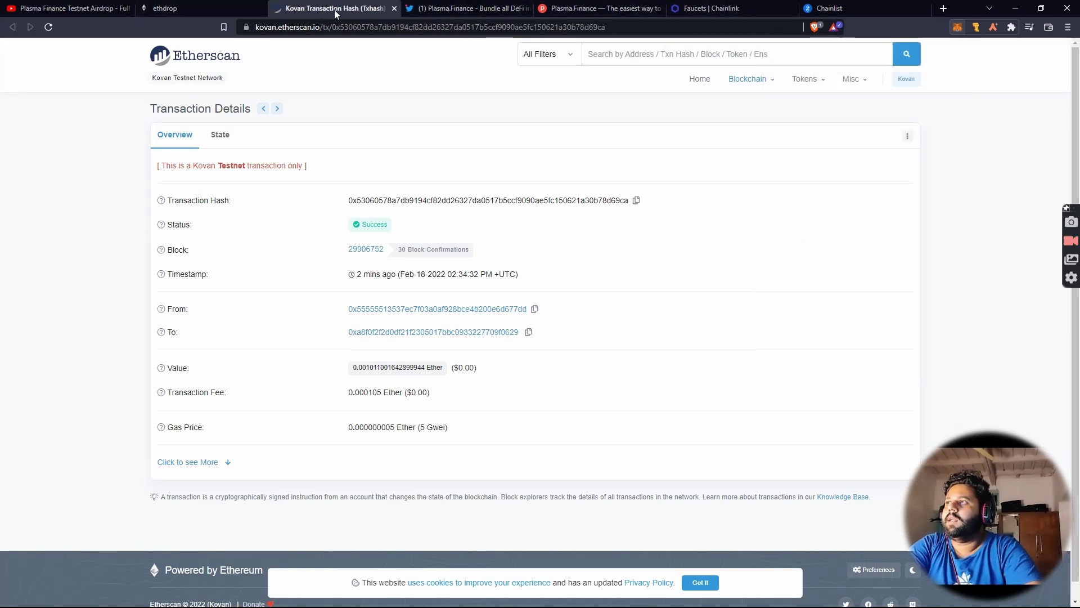
{"action": "left_click", "coordinate": [395, 9]}
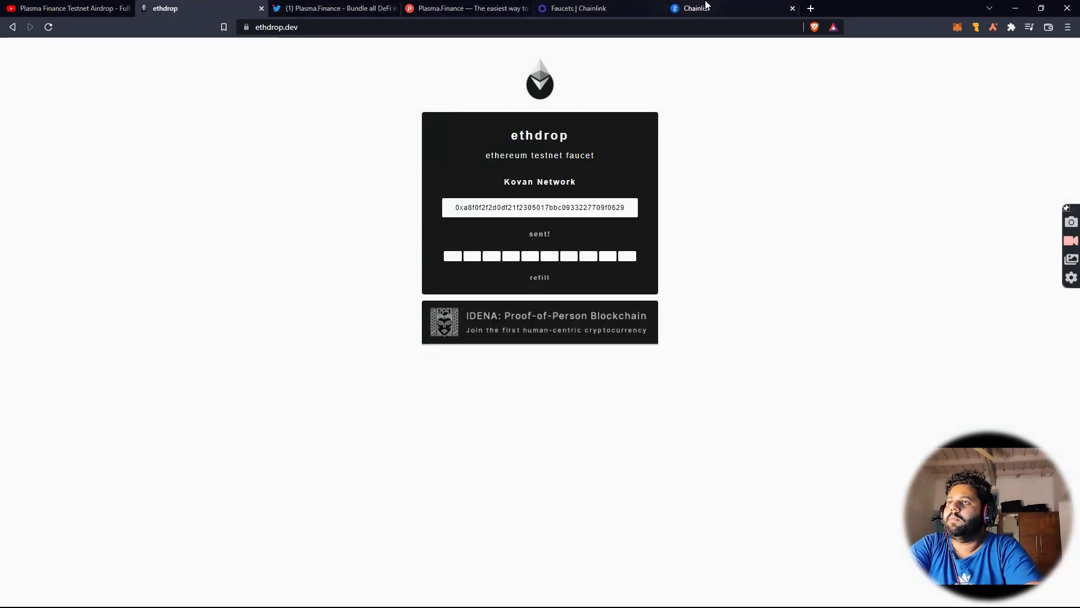
{"action": "left_click", "coordinate": [332, 10]}
{"action": "left_click", "coordinate": [566, 284]}
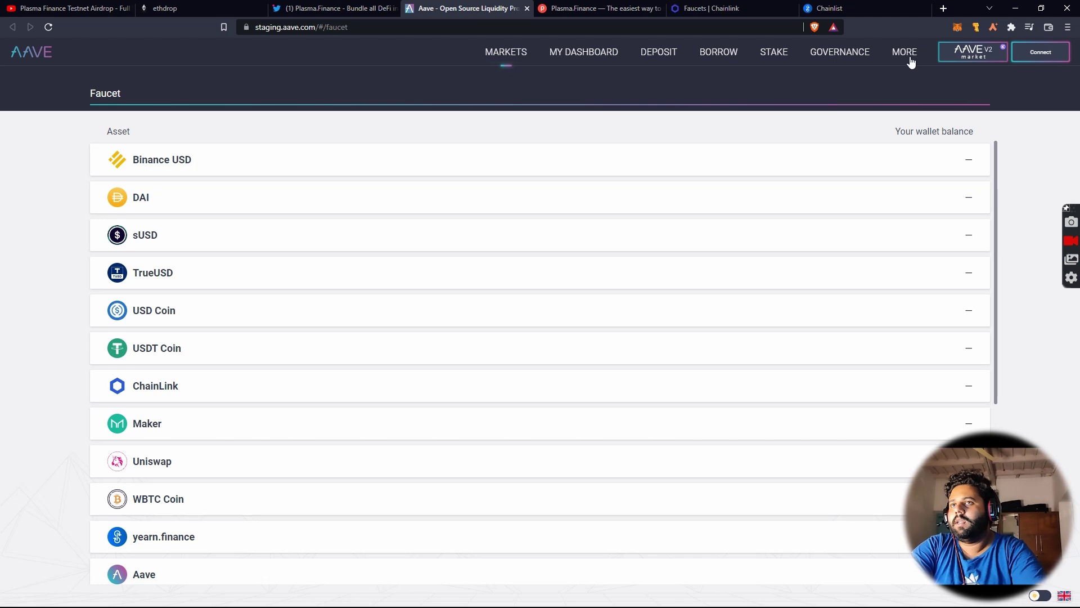
Go to the Aave markets overview and reopen the Faucet page from there.
{"action": "left_click", "coordinate": [44, 58]}
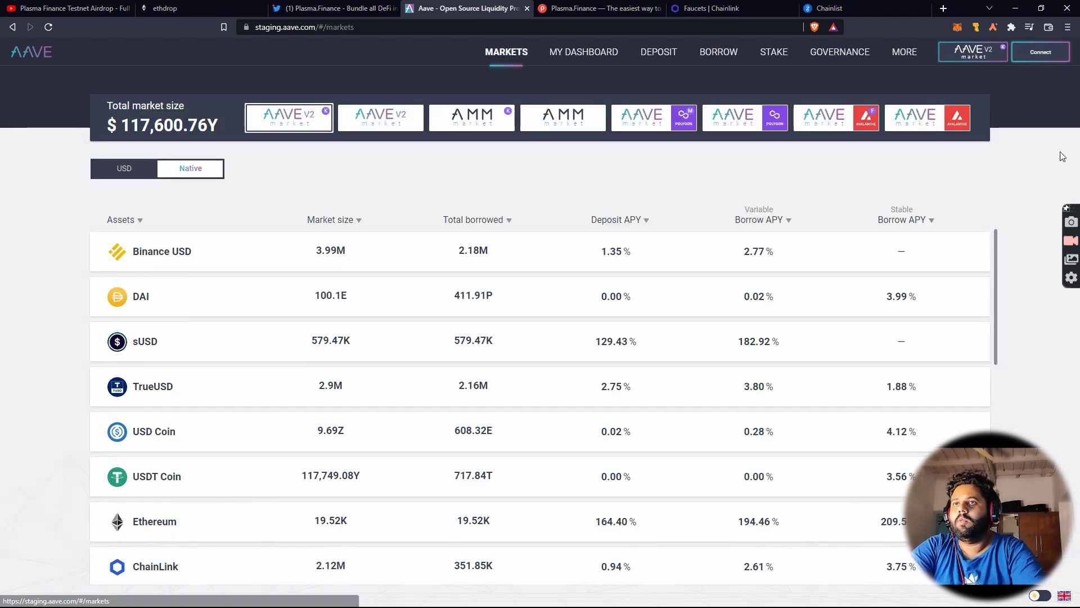
{"action": "left_click", "coordinate": [904, 54]}
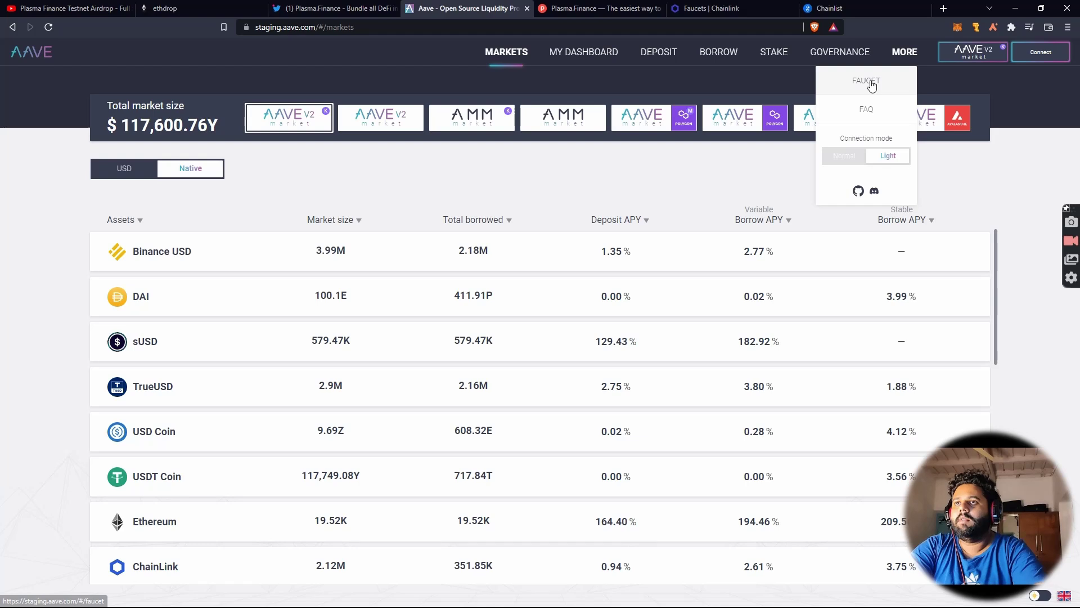
{"action": "left_click", "coordinate": [872, 83]}
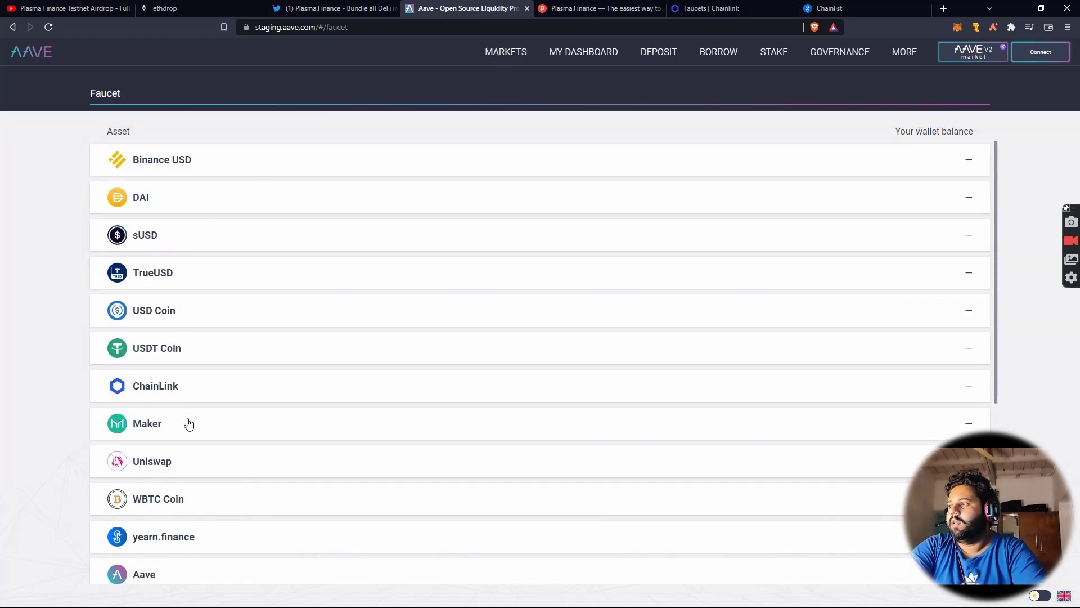
Choose USDT Coin in the Aave faucet and connect the MetaMask browser wallet on the Kovan Test Network.
{"action": "left_click", "coordinate": [169, 348]}
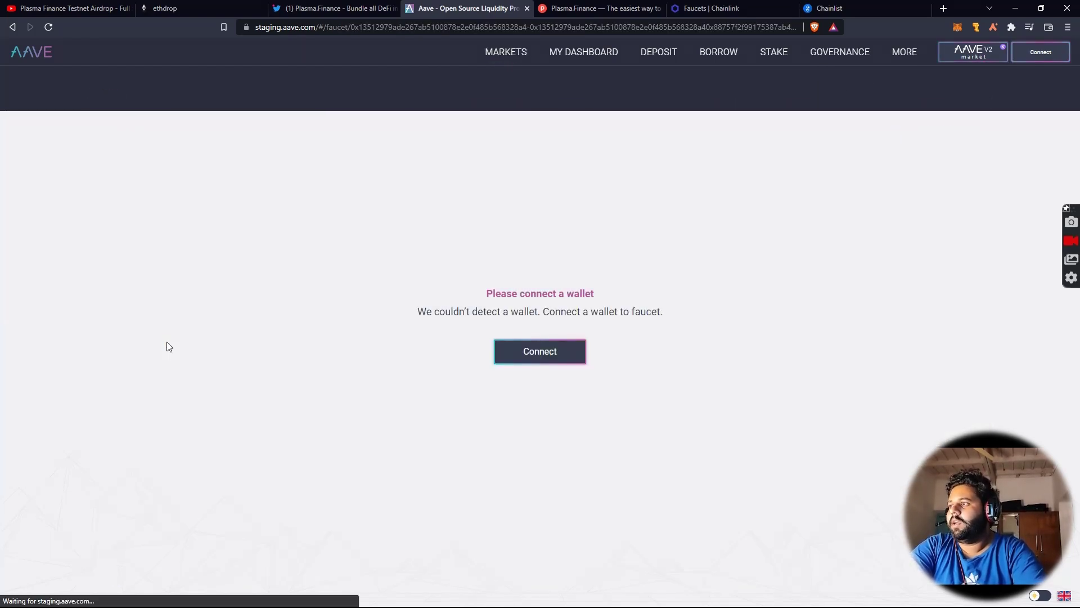
{"action": "left_click", "coordinate": [549, 356]}
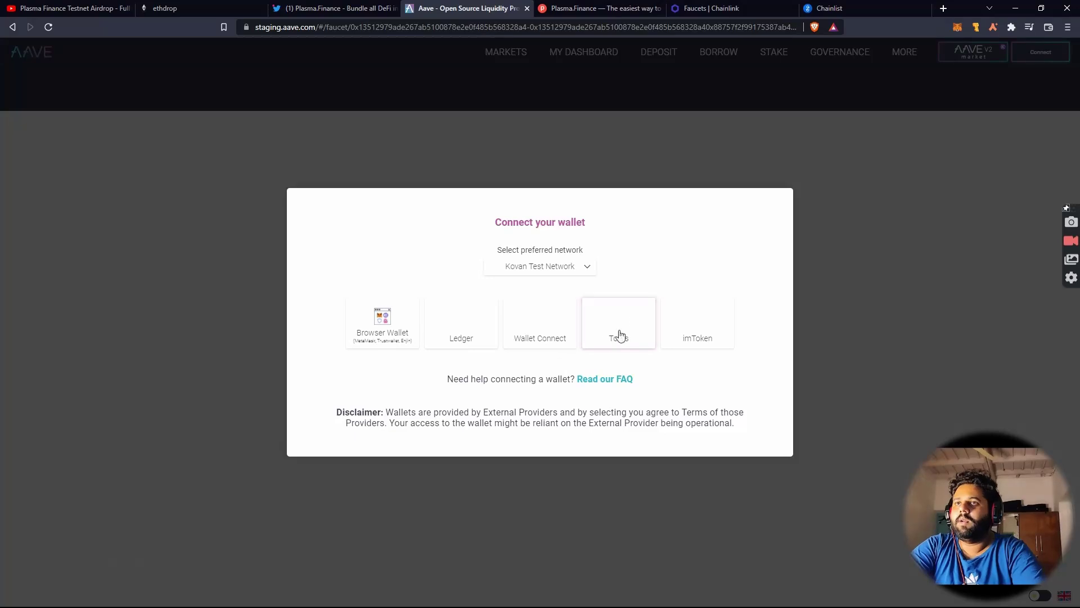
{"action": "left_click", "coordinate": [382, 324]}
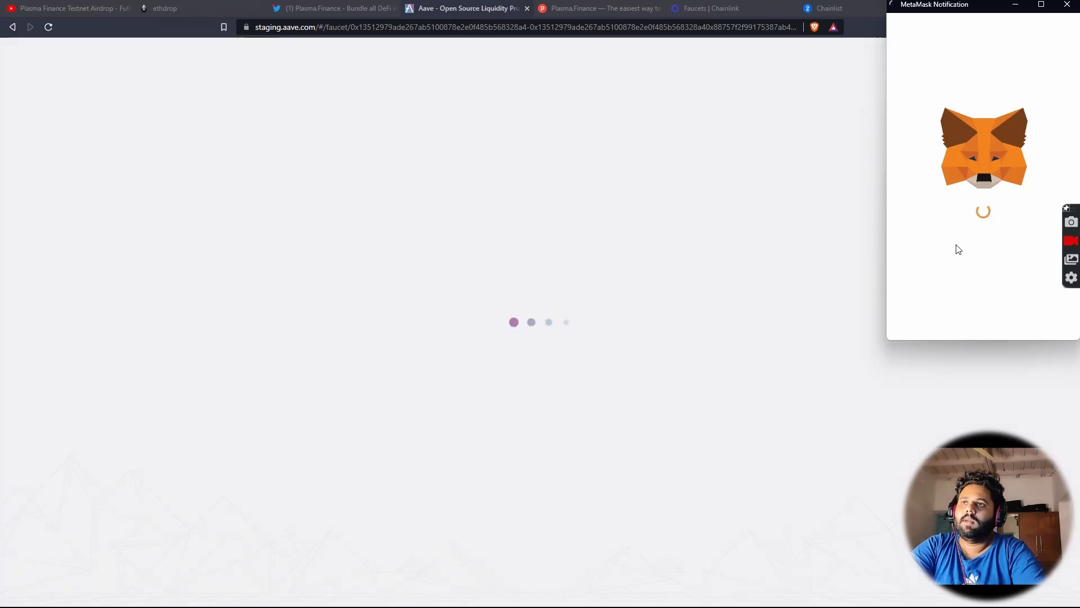
{"action": "left_click", "coordinate": [1046, 319]}
{"action": "left_click", "coordinate": [1048, 320]}
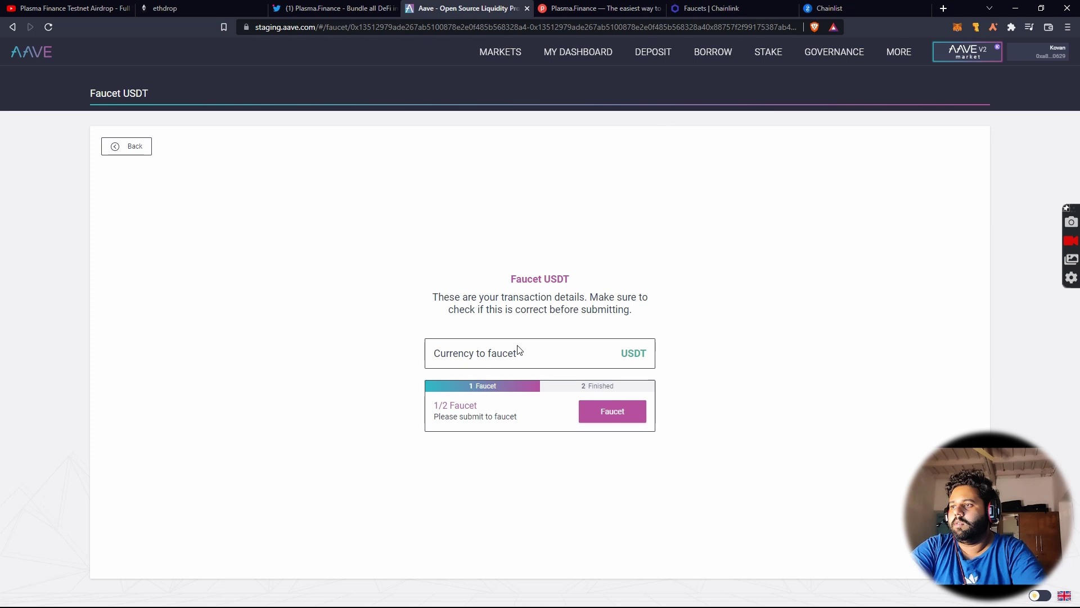
Submit the USDT faucet request and confirm its transaction in MetaMask.
{"action": "left_click", "coordinate": [621, 414]}
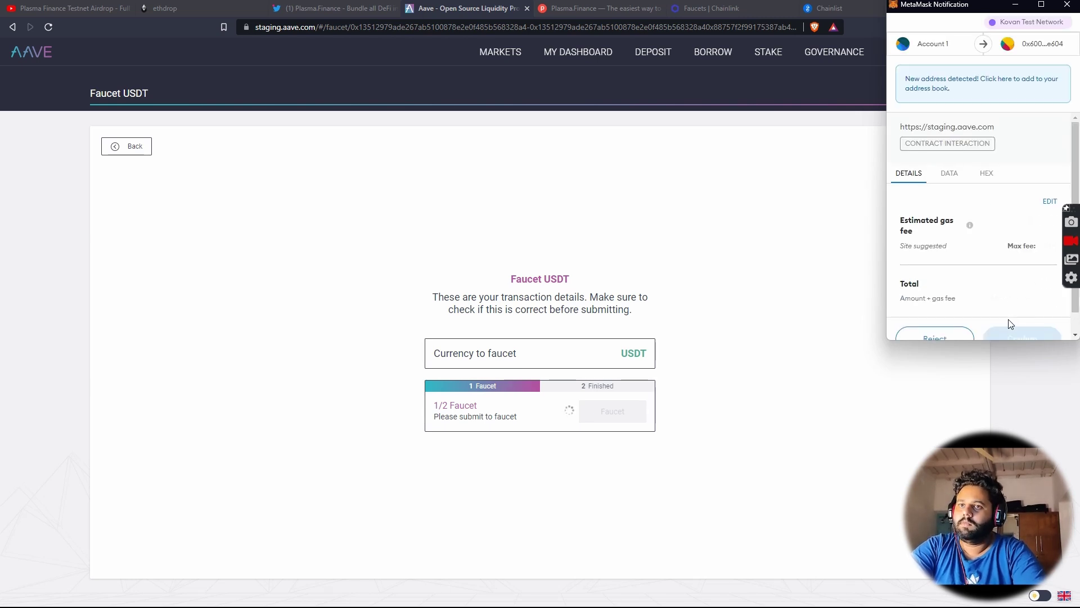
{"action": "scroll", "coordinate": [1032, 259], "scroll_direction": "down", "scroll_amount": 2}
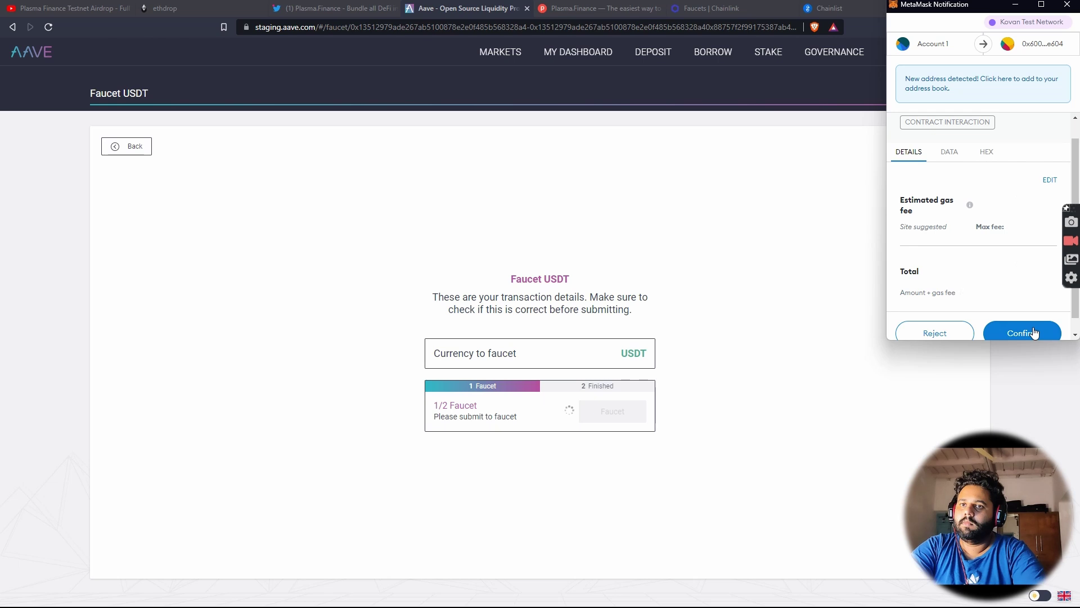
{"action": "left_click", "coordinate": [1036, 332]}
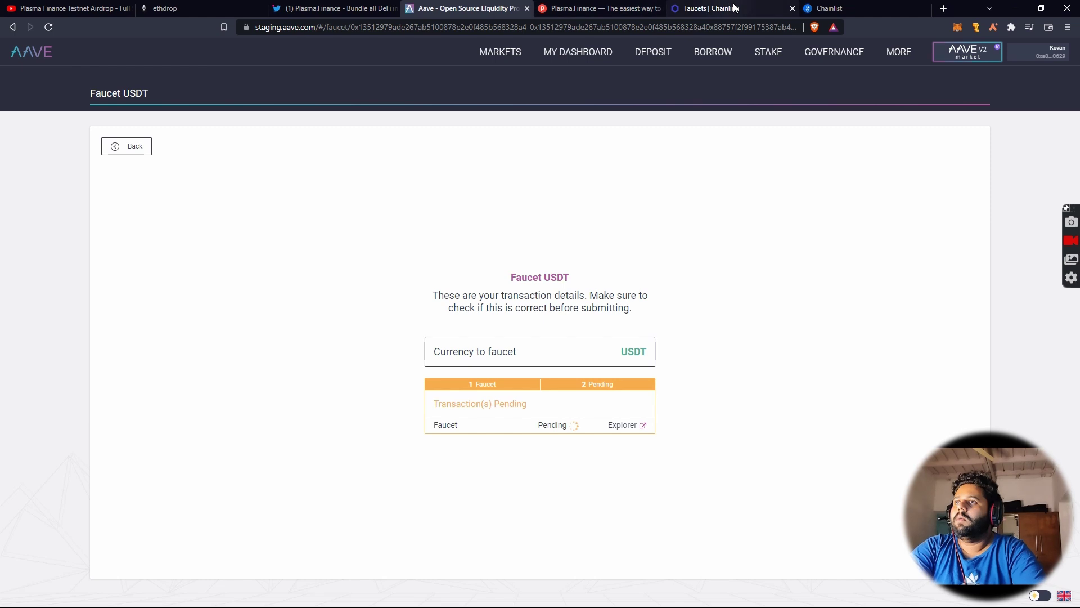
Review the ethdrop, Chainlist and Chainlink faucet pages, dismiss the completed Chainlink request, and check the Aave deposit page and MetaMask.
{"action": "left_click", "coordinate": [160, 11]}
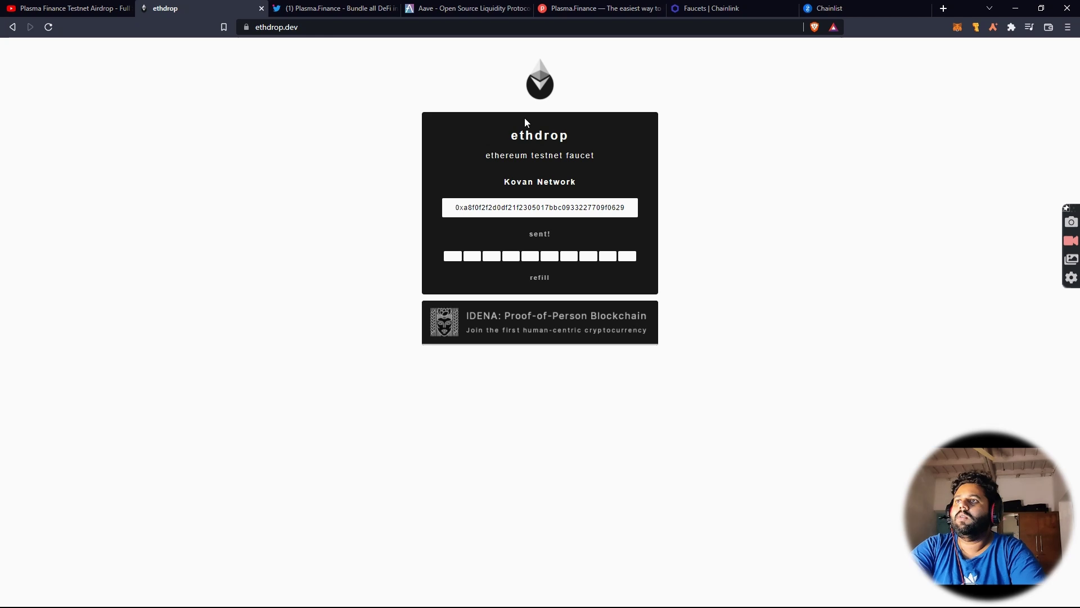
{"action": "left_click", "coordinate": [830, 8]}
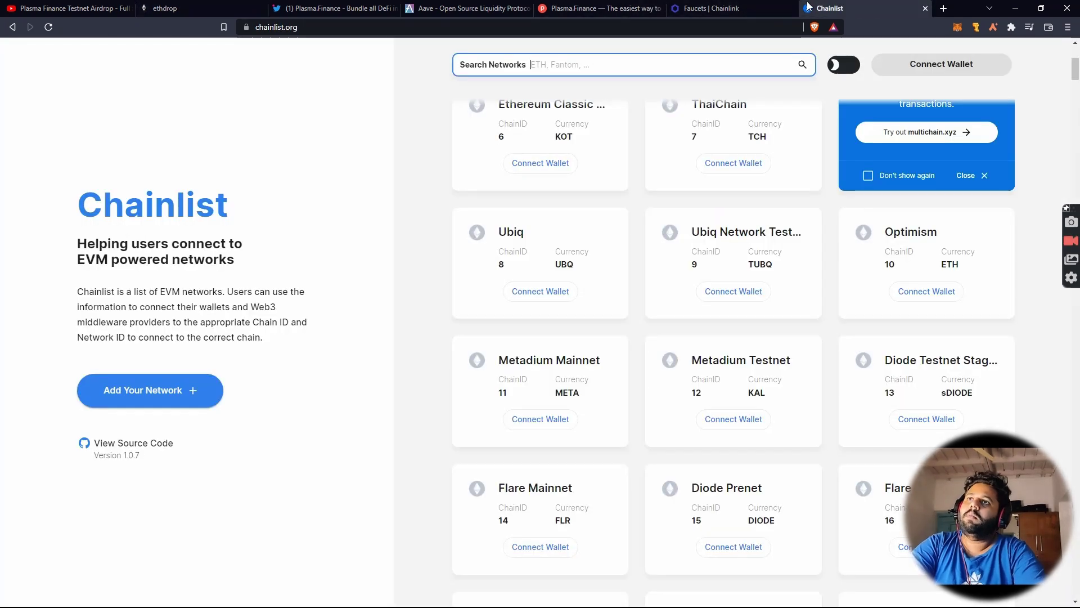
{"action": "left_click", "coordinate": [713, 6]}
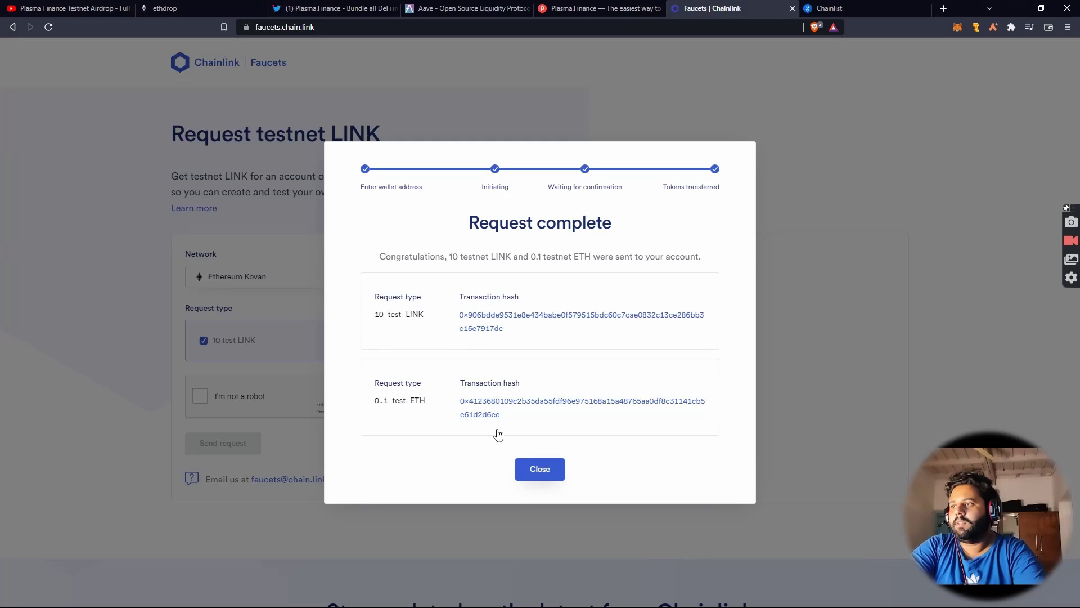
{"action": "left_click", "coordinate": [532, 468]}
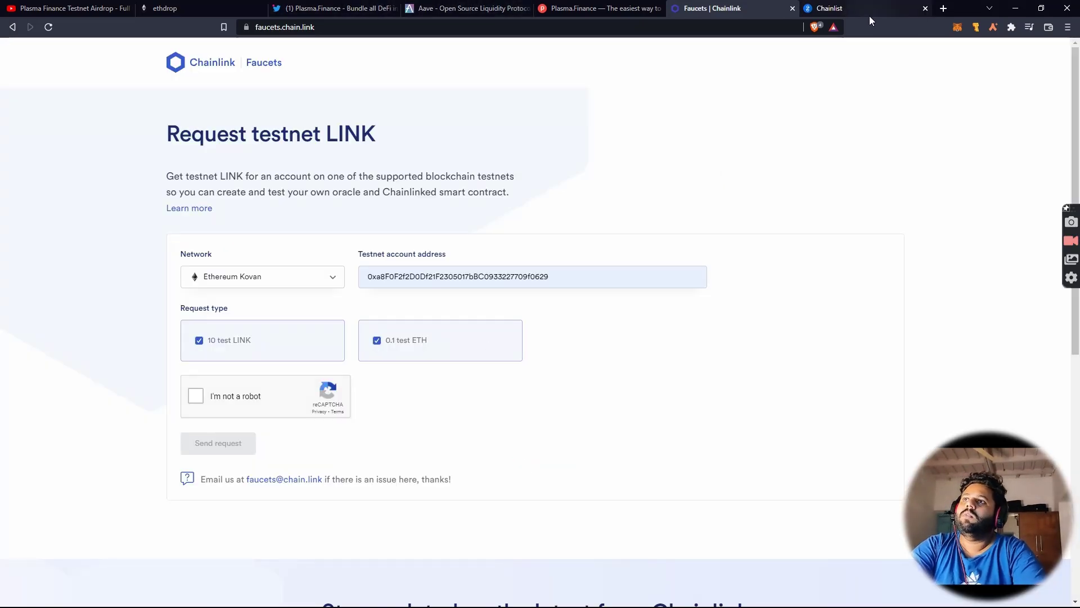
{"action": "left_click", "coordinate": [822, 11]}
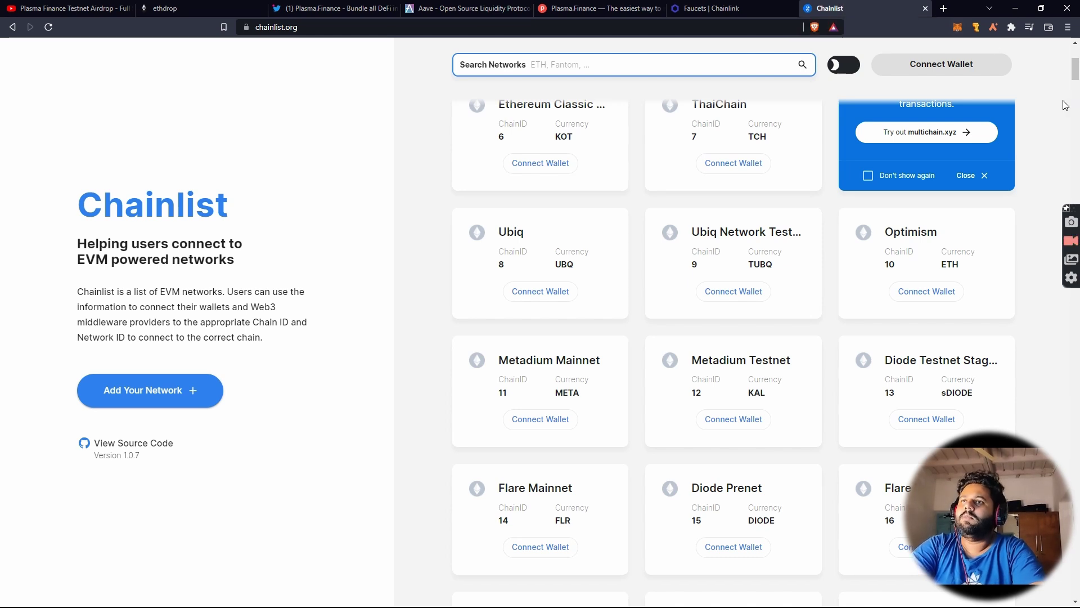
{"action": "left_click", "coordinate": [741, 4]}
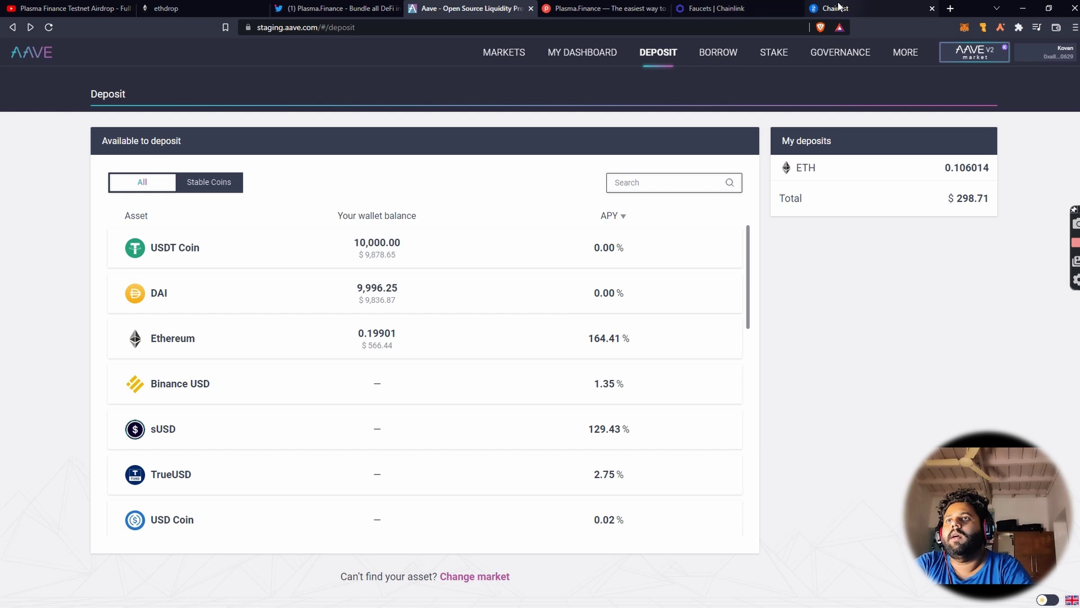
{"action": "left_click", "coordinate": [967, 29]}
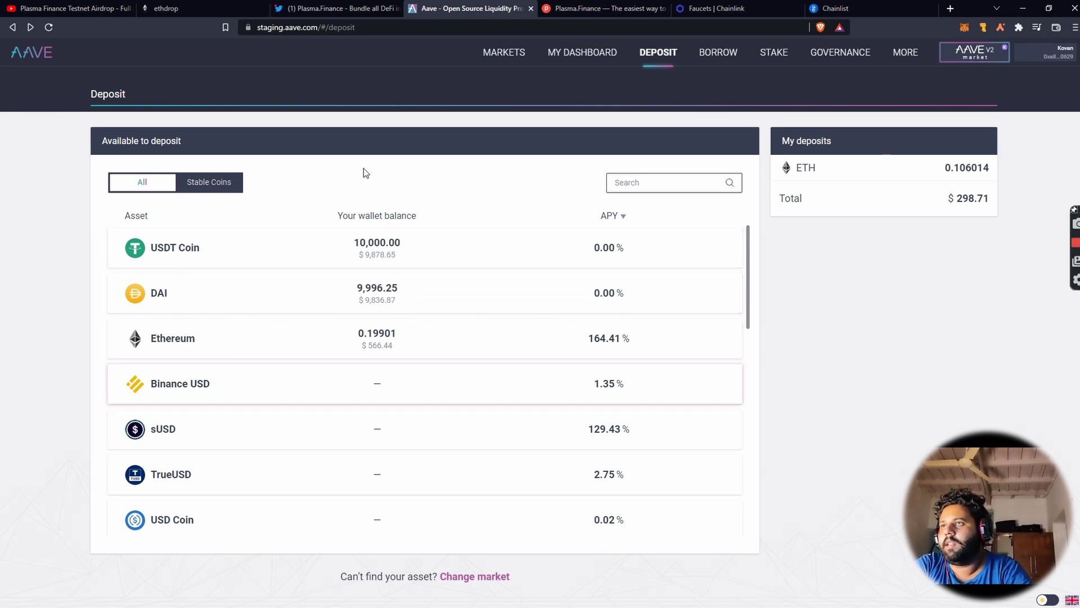
Reopen the Aave Faucet page and examine its full asset list and the wallet balance of each token.
{"action": "left_click", "coordinate": [907, 52]}
{"action": "left_click", "coordinate": [875, 89]}
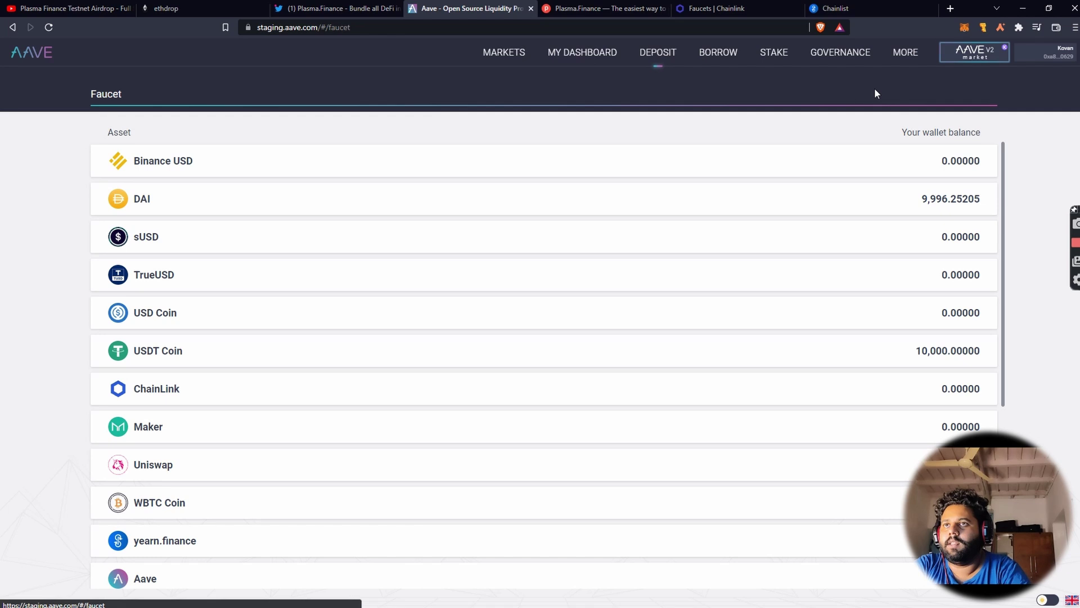
{"action": "scroll", "coordinate": [214, 338], "scroll_direction": "down", "scroll_amount": 5}
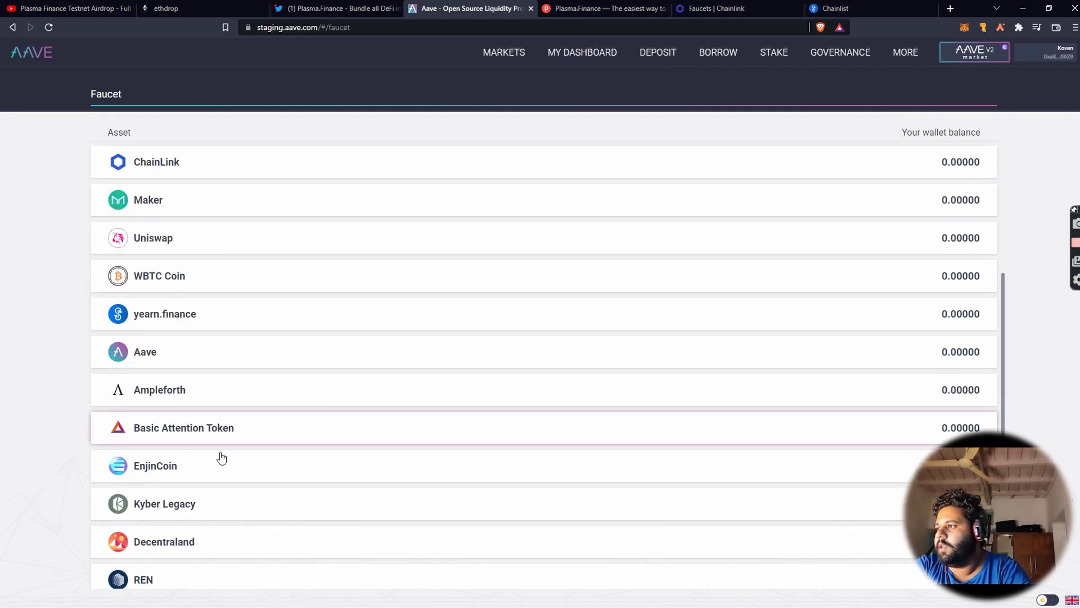
{"action": "scroll", "coordinate": [218, 476], "scroll_direction": "up", "scroll_amount": 4}
{"action": "scroll", "coordinate": [220, 477], "scroll_direction": "up", "scroll_amount": 1}
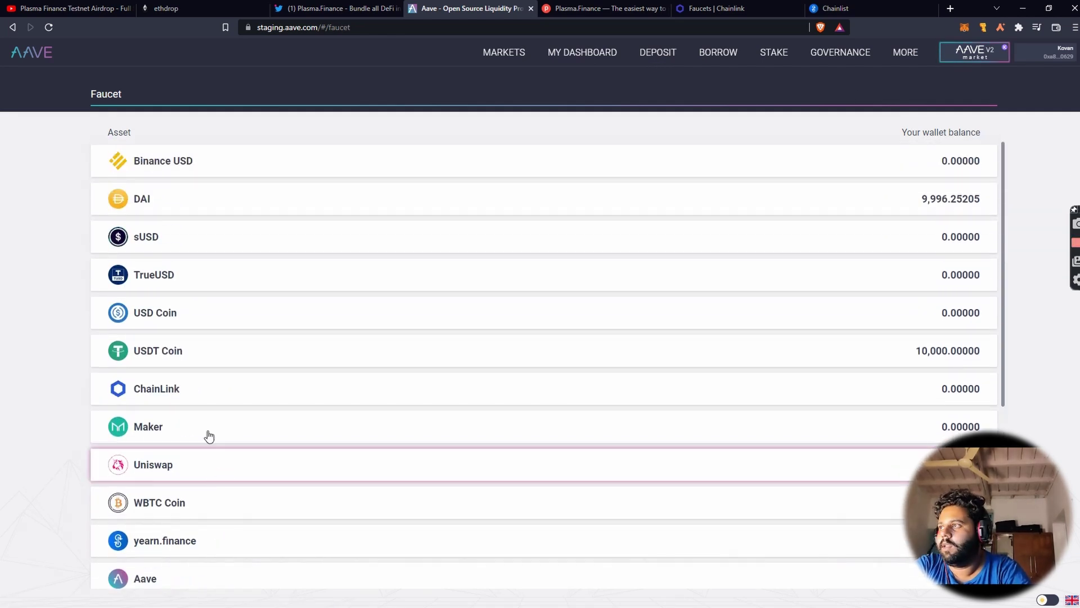
{"action": "scroll", "coordinate": [318, 326], "scroll_direction": "down", "scroll_amount": 2}
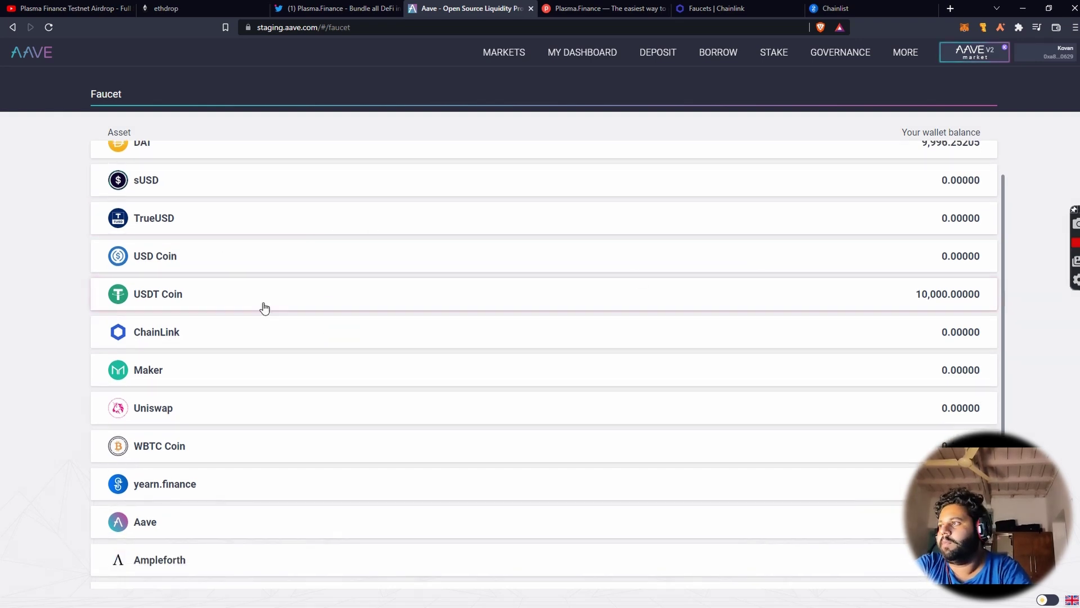
{"action": "scroll", "coordinate": [242, 293], "scroll_direction": "up", "scroll_amount": 2}
{"action": "scroll", "coordinate": [301, 294], "scroll_direction": "down", "scroll_amount": 6}
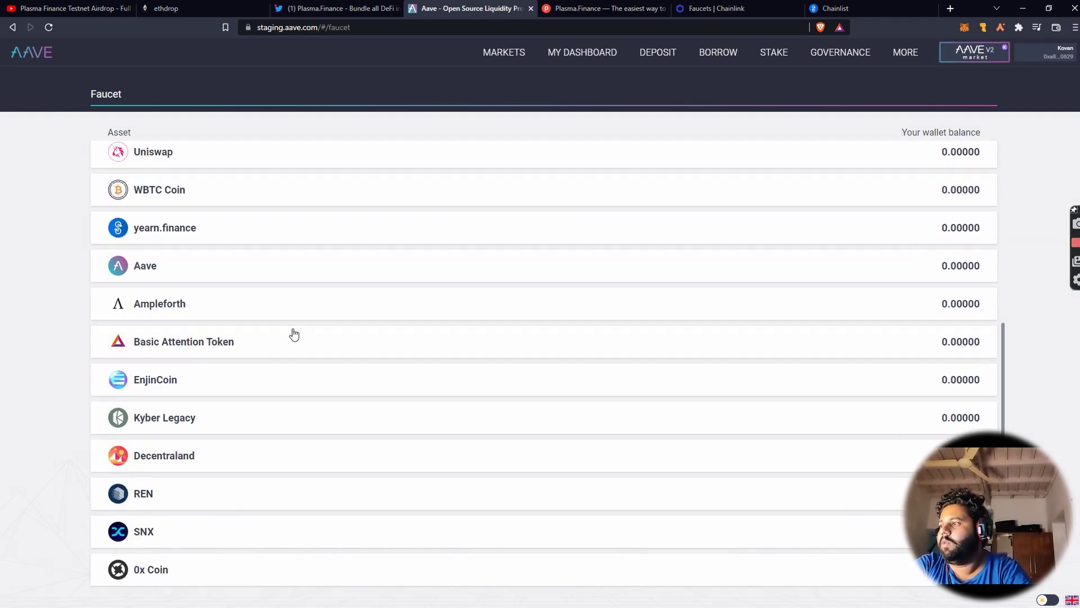
{"action": "scroll", "coordinate": [292, 340], "scroll_direction": "up", "scroll_amount": 3}
{"action": "scroll", "coordinate": [293, 342], "scroll_direction": "up", "scroll_amount": 5}
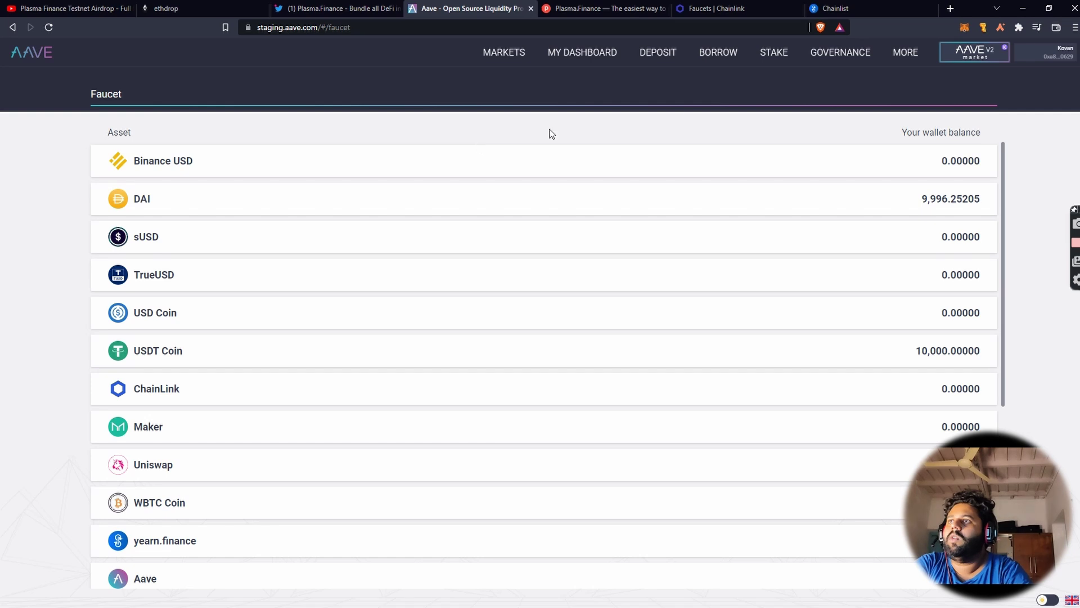
Return to the Plasma.Finance website, minimize and restore the browser, and check the MetaMask balance on the Kovan Test Network.
{"action": "left_click", "coordinate": [576, 6]}
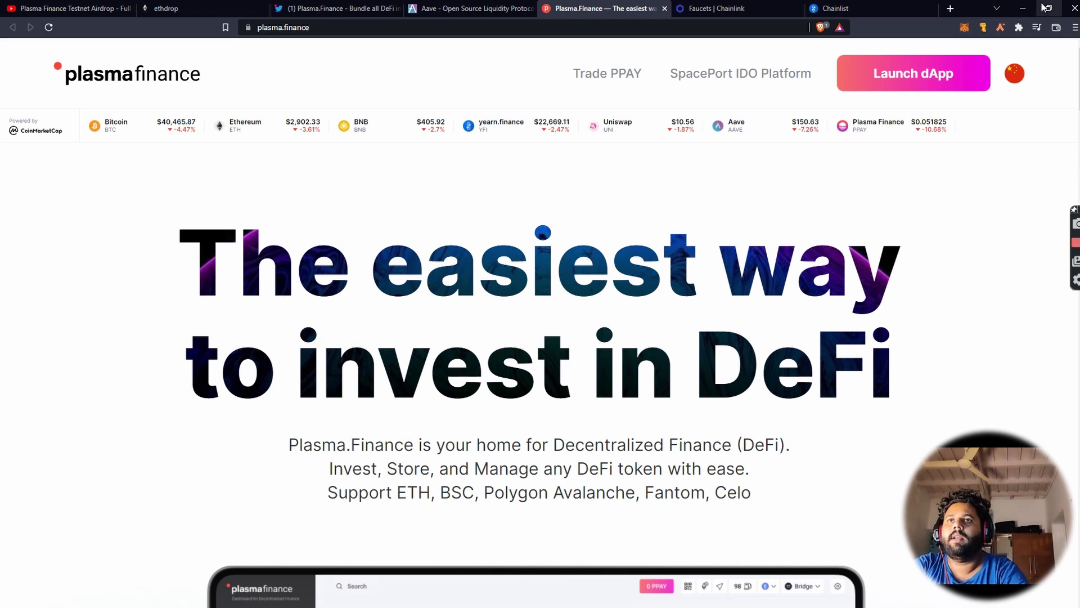
{"action": "left_click", "coordinate": [1023, 8]}
{"action": "mouse_move", "coordinate": [729, 606]}
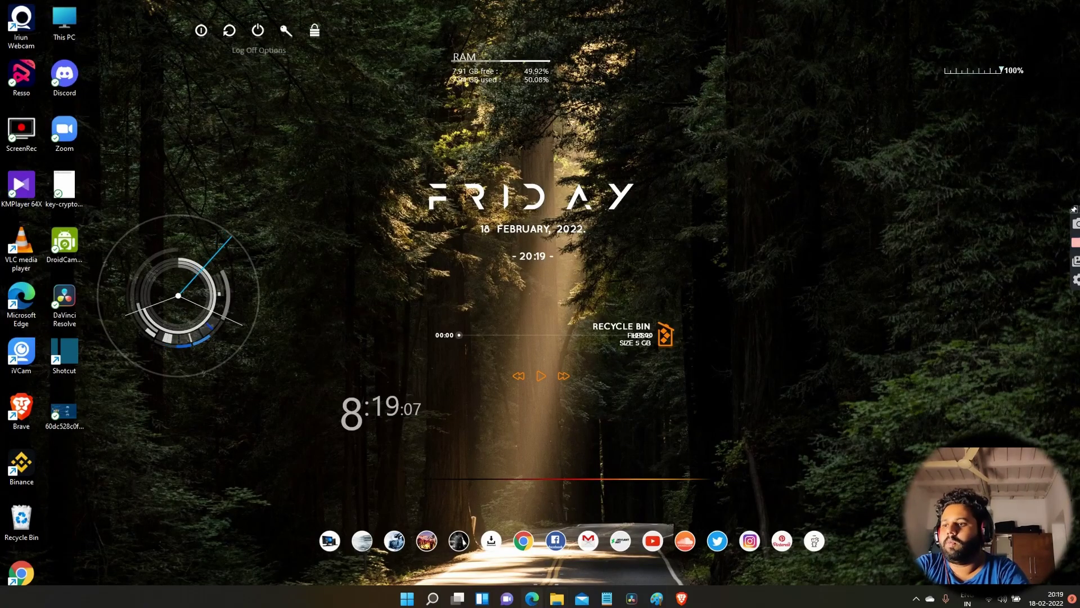
{"action": "left_click", "coordinate": [682, 598]}
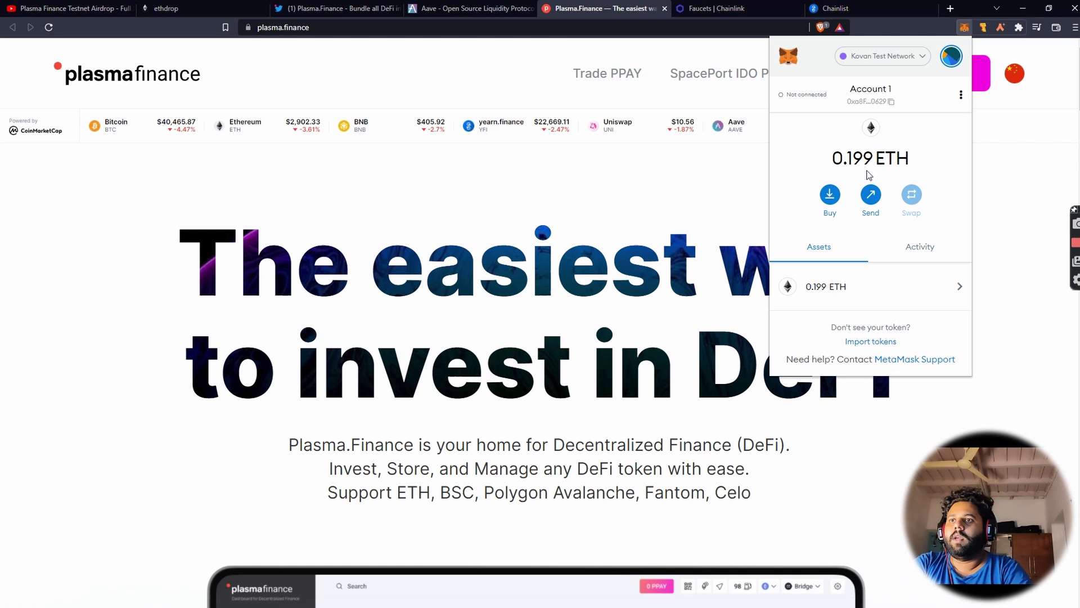
Check the Activity and Assets lists of the MetaMask account, and close the wallet popup.
{"action": "left_click", "coordinate": [919, 261]}
{"action": "left_click", "coordinate": [819, 257]}
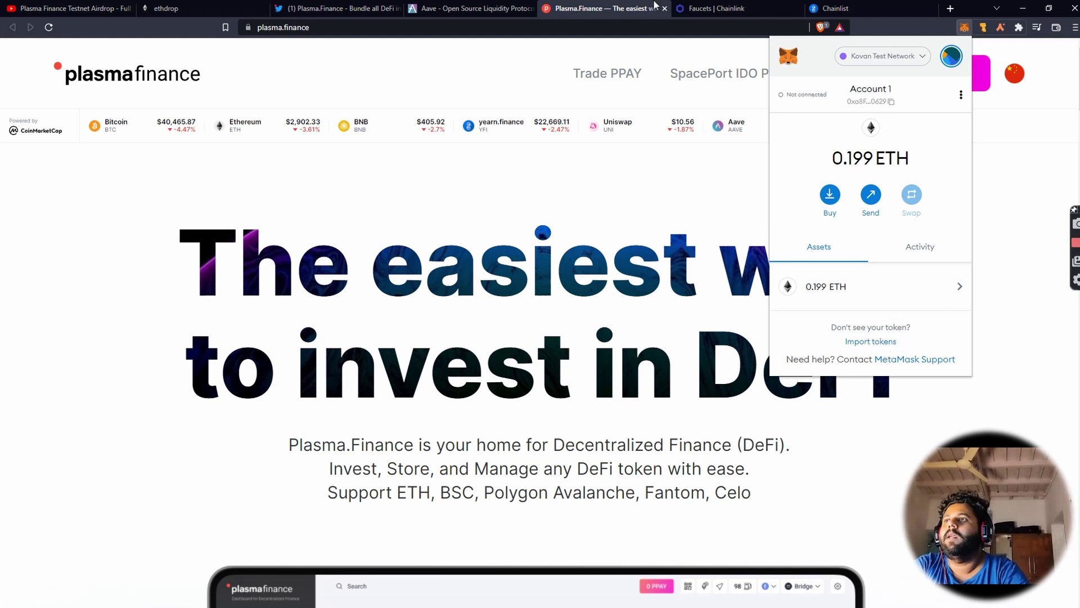
{"action": "left_click", "coordinate": [554, 14]}
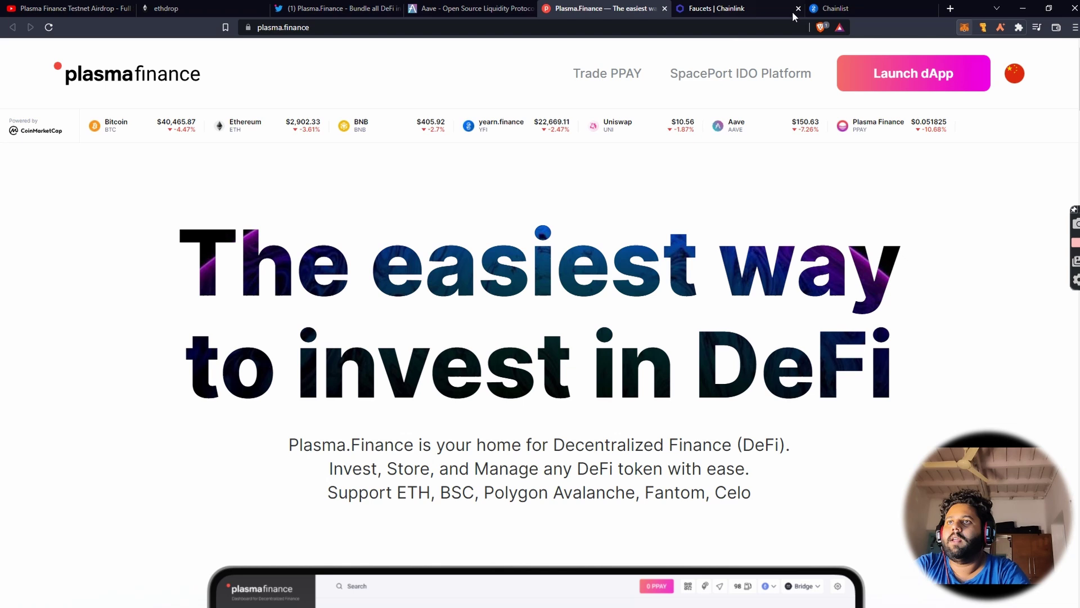
Launch the Plasma.Finance dApp and connect MetaMask Account 1 to it, accepting the terms and the PPAY token import notice.
{"action": "left_click", "coordinate": [938, 79]}
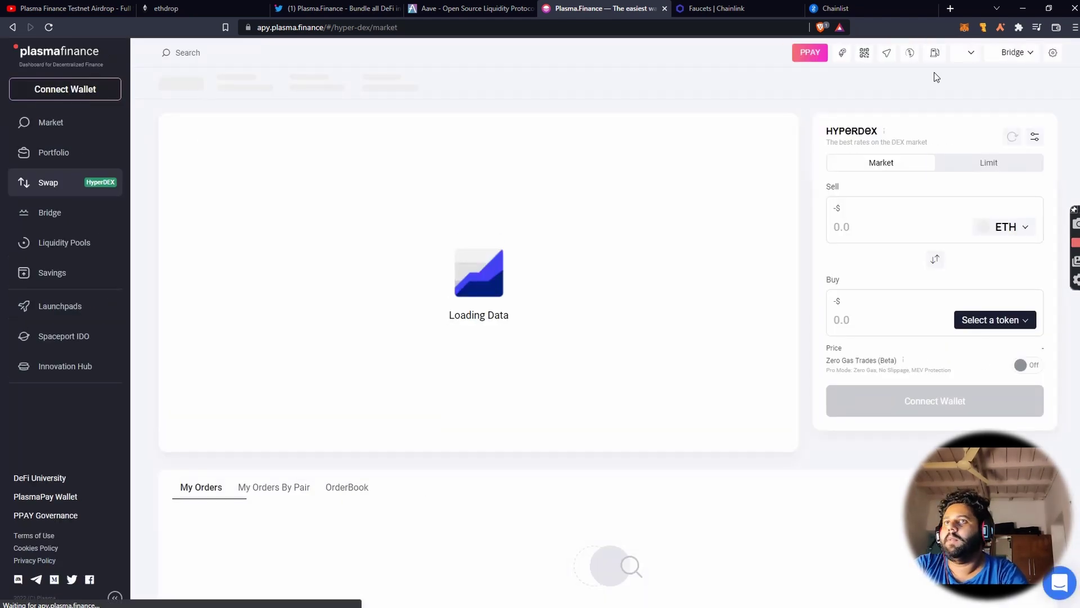
{"action": "left_click", "coordinate": [89, 88]}
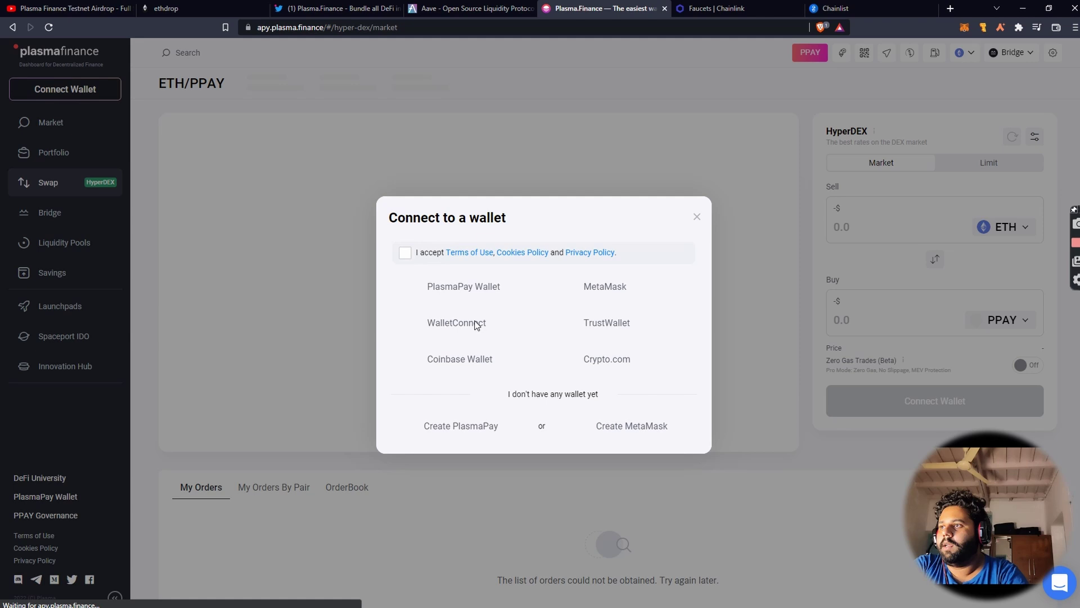
{"action": "left_click", "coordinate": [405, 253]}
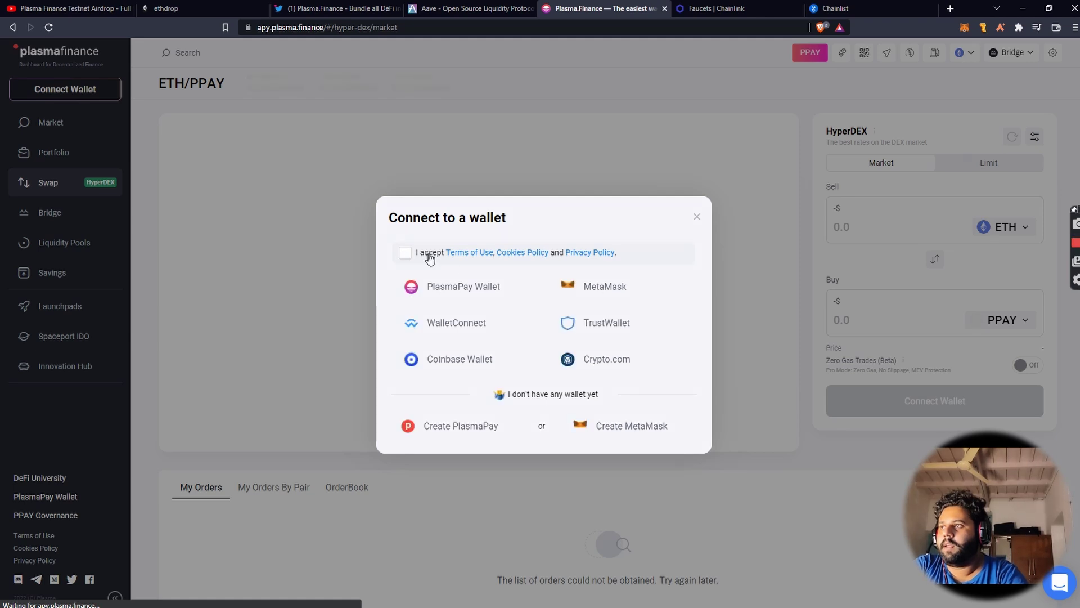
{"action": "left_click", "coordinate": [587, 288]}
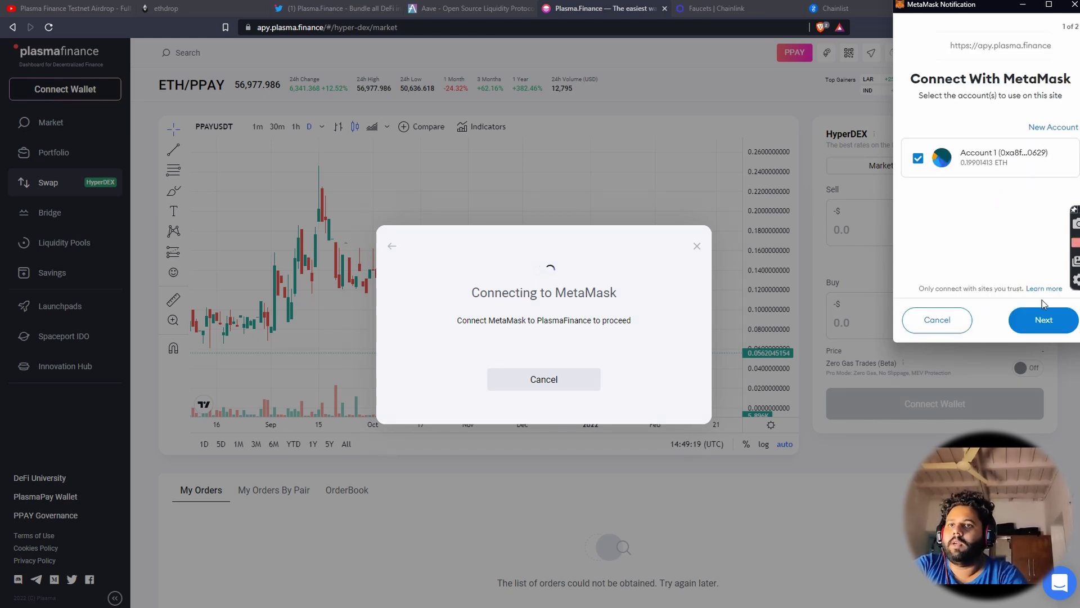
{"action": "left_click", "coordinate": [1045, 320]}
{"action": "left_click", "coordinate": [1045, 324]}
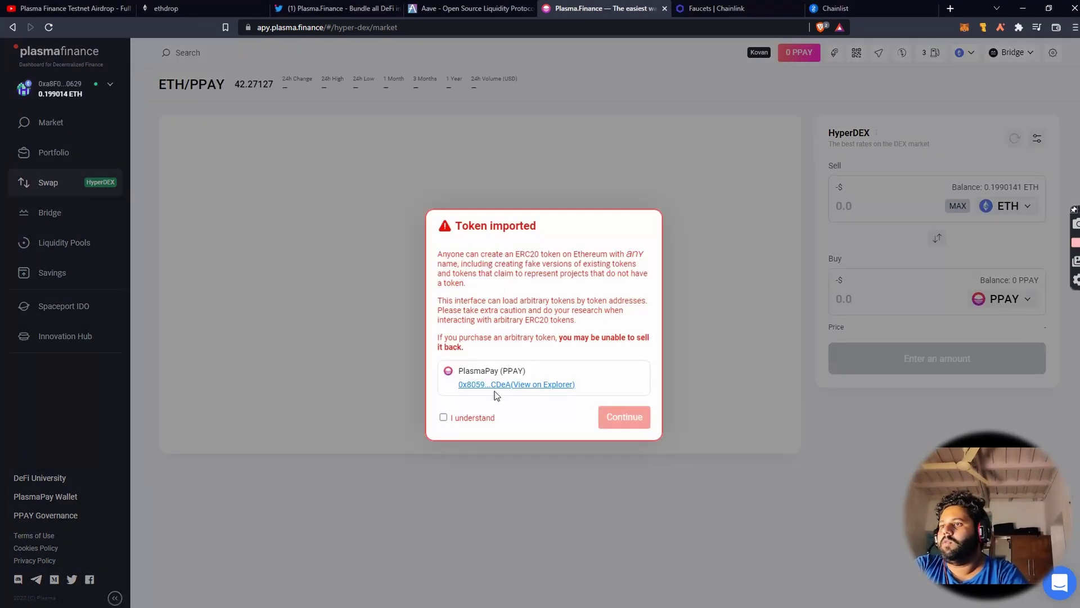
{"action": "left_click", "coordinate": [443, 417]}
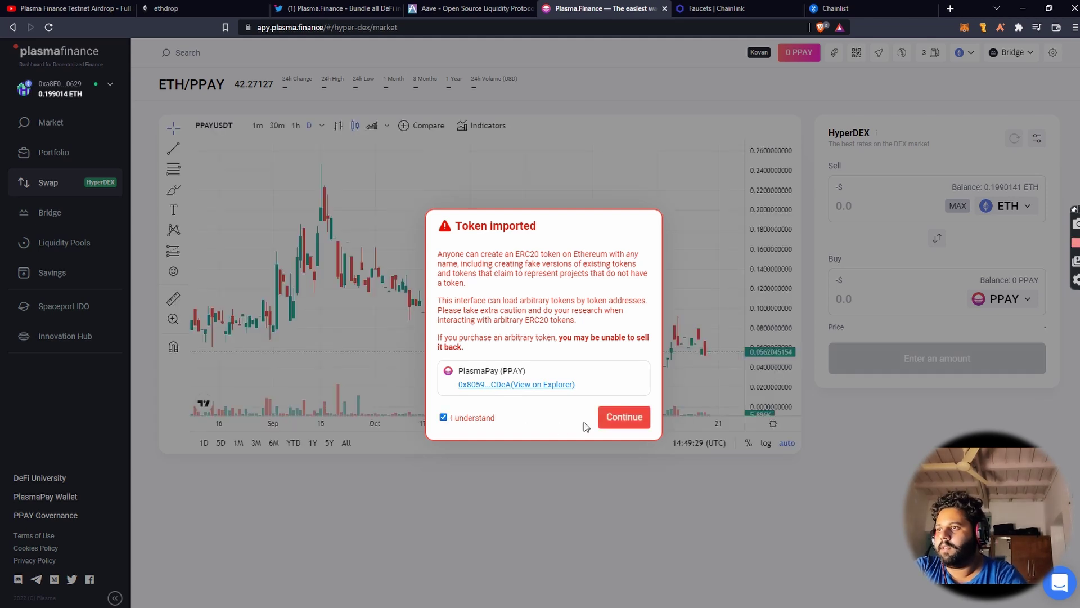
{"action": "left_click", "coordinate": [623, 417]}
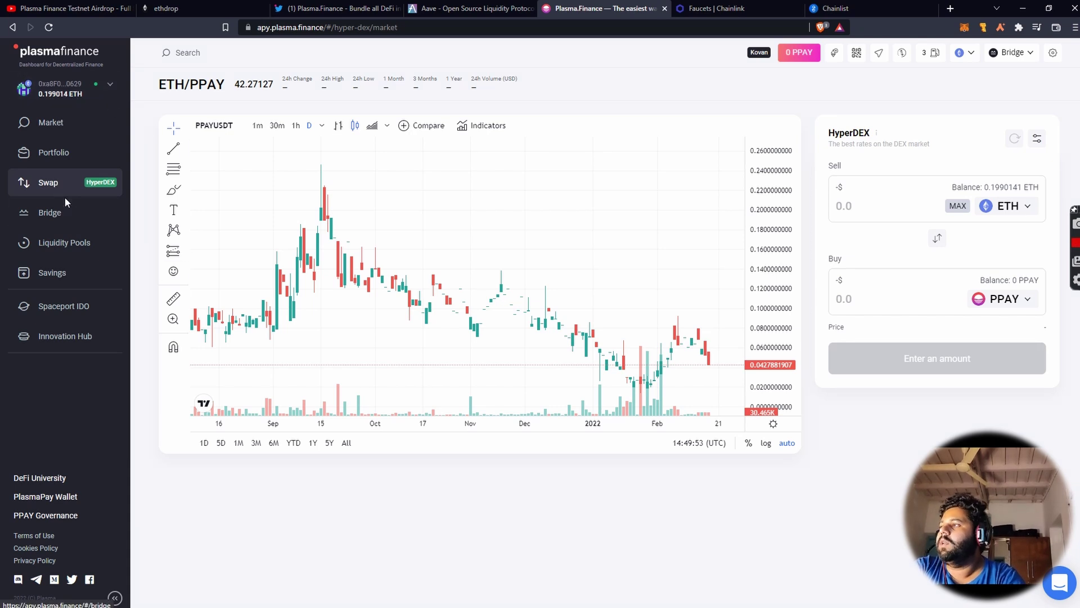
View the wallet's portfolio and the list of networks available for it.
{"action": "left_click", "coordinate": [74, 155]}
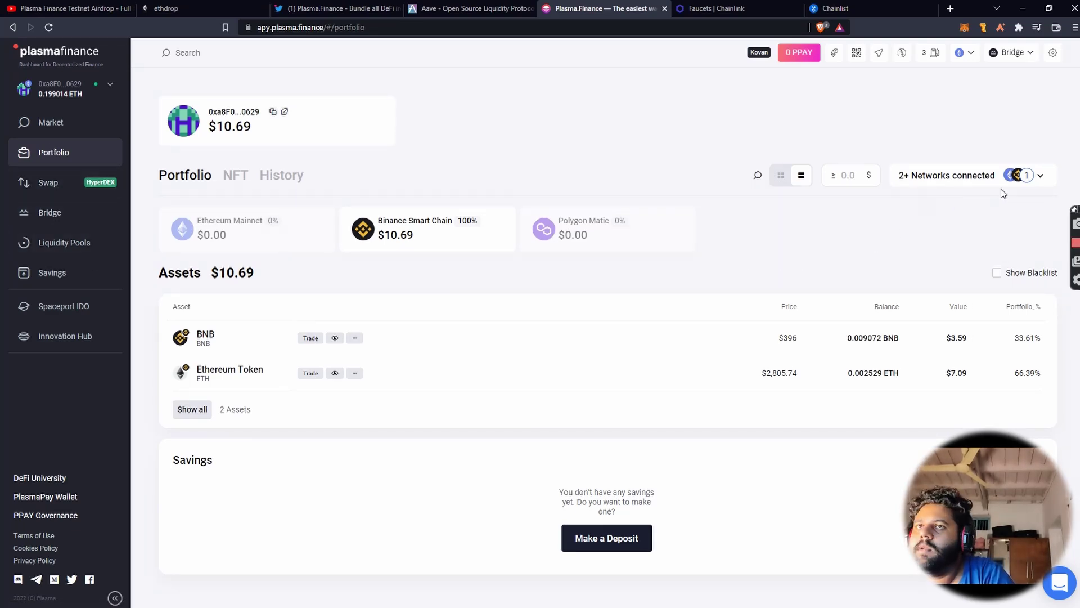
{"action": "left_click", "coordinate": [1042, 176]}
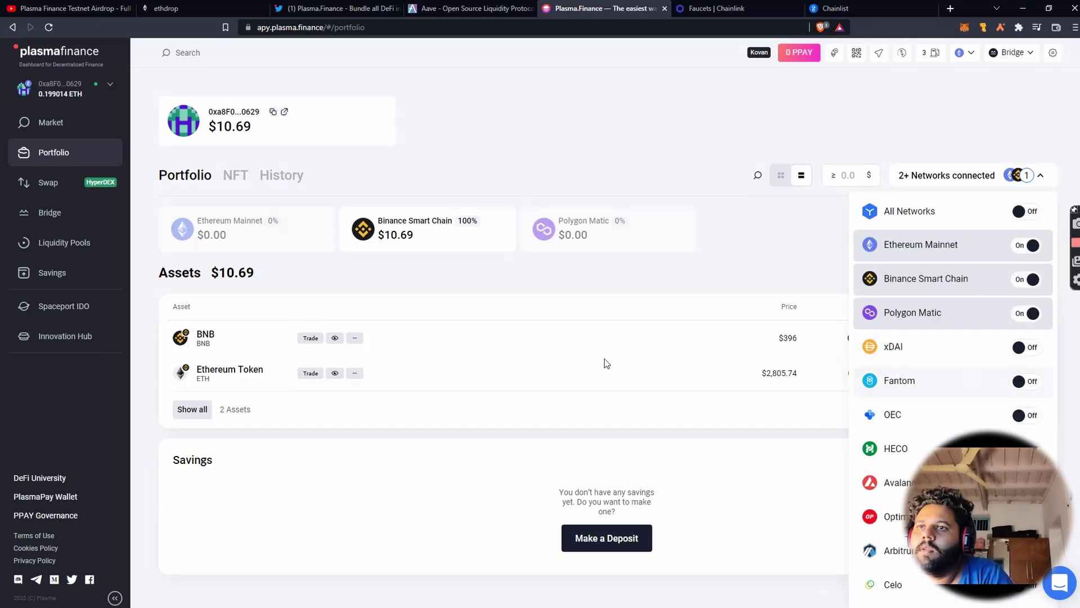
Set up a HyperDEX swap from ETH to PPAY with a sell amount of 0.1 ETH.
{"action": "left_click", "coordinate": [63, 191]}
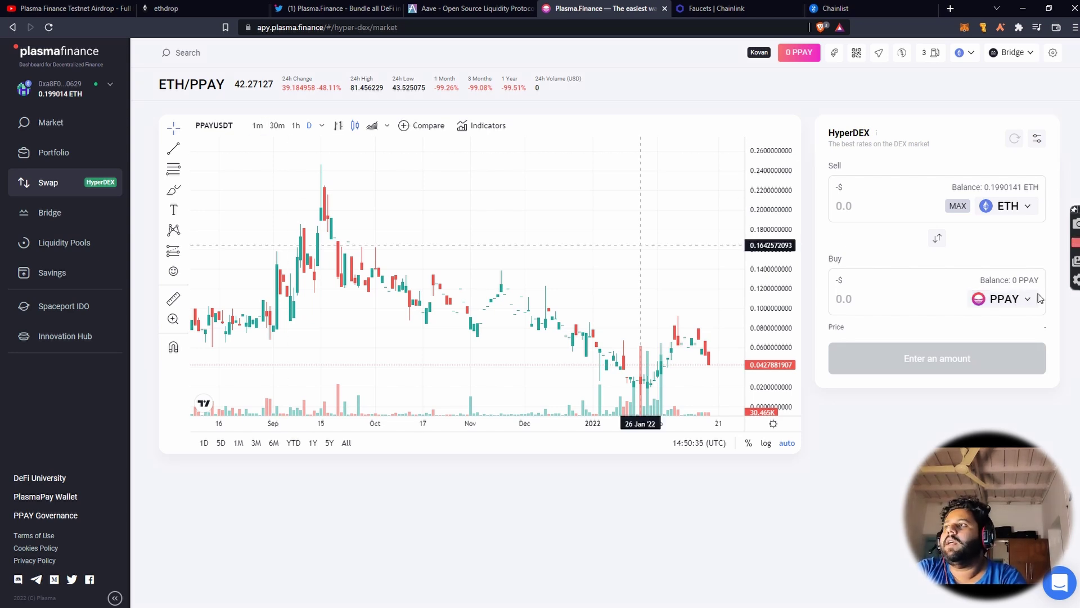
{"action": "left_click", "coordinate": [863, 213]}
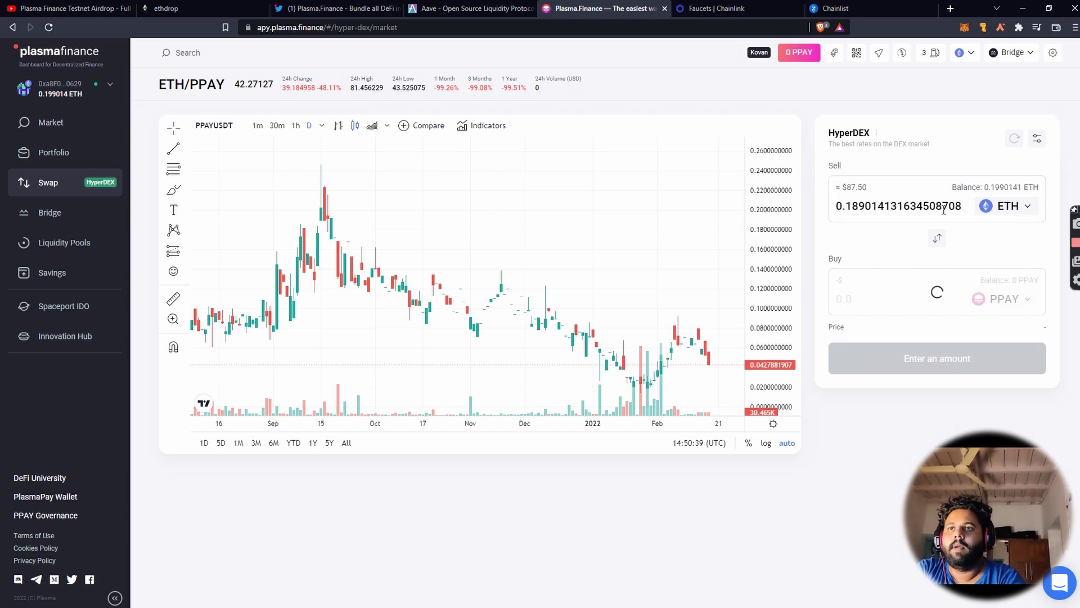
{"action": "left_click", "coordinate": [966, 209]}
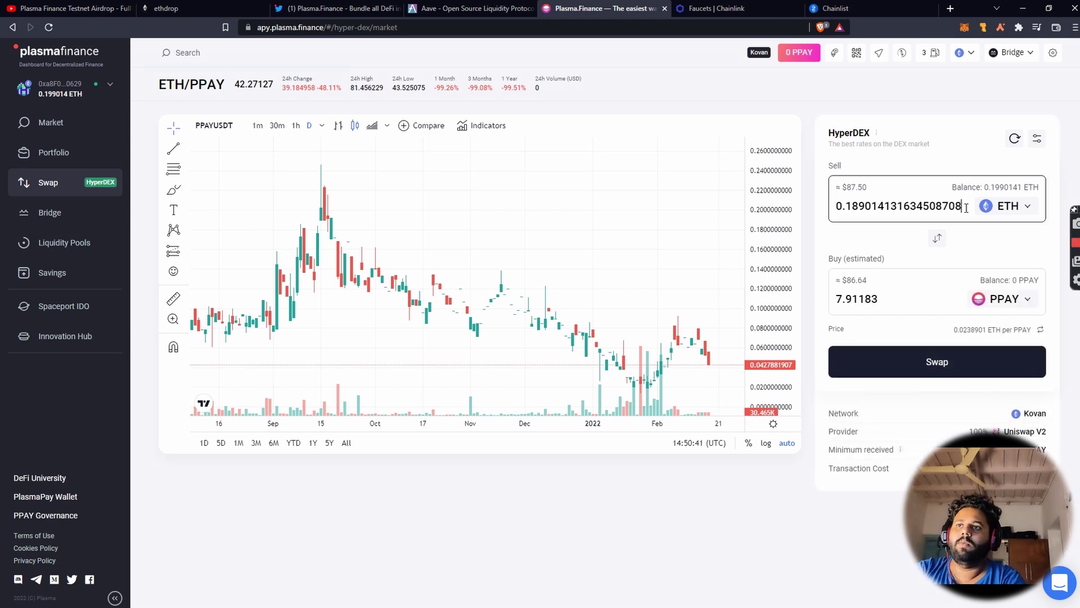
{"action": "key", "text": "BackSpace"}
{"action": "key", "text": "BackSpace"}
{"action": "key", "text": "BackSpace"}
{"action": "key", "text": "BackSpace"}
{"action": "key", "text": "BackSpace"}
{"action": "key", "text": "BackSpace"}
{"action": "key", "text": "BackSpace"}
{"action": "key", "text": "BackSpace"}
{"action": "key", "text": "BackSpace"}
{"action": "key", "text": "BackSpace"}
{"action": "key", "text": "BackSpace"}
{"action": "key", "text": "BackSpace"}
{"action": "key", "text": "BackSpace"}
{"action": "key", "text": "BackSpace"}
{"action": "key", "text": "BackSpace"}
{"action": "key", "text": "BackSpace"}
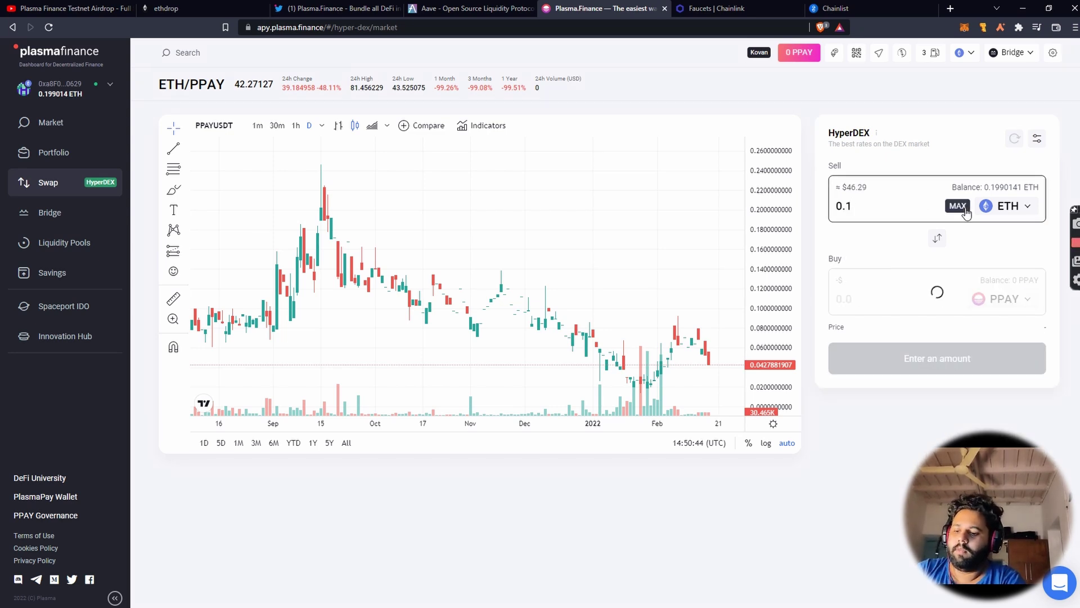
{"action": "type", "text": "0"}
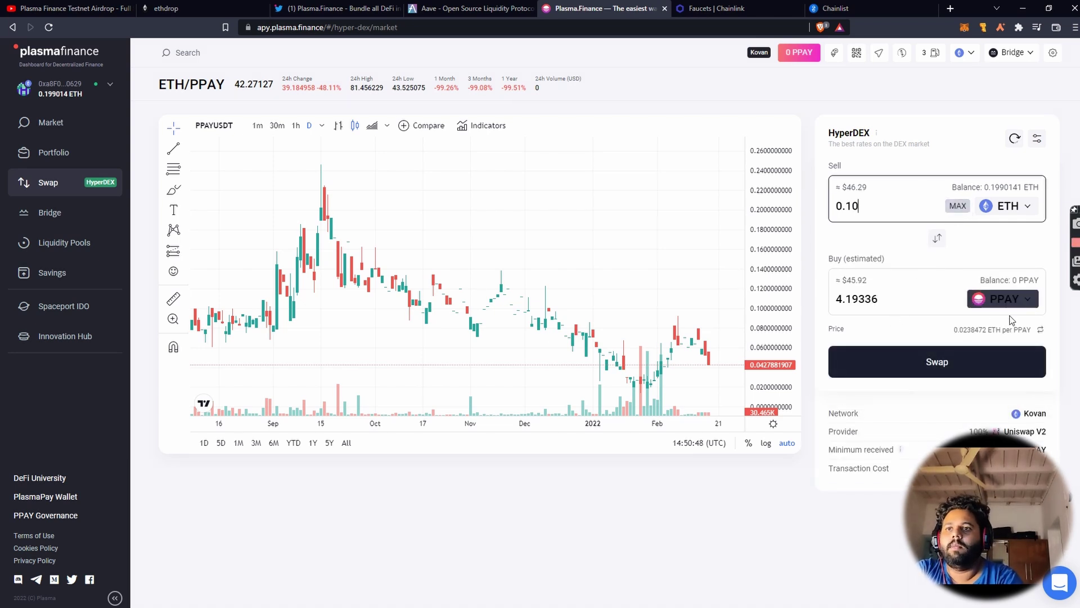
Submit the 0.1 ETH to PPAY swap, confirm its transaction in MetaMask, and dismiss the submission notice.
{"action": "left_click", "coordinate": [958, 365]}
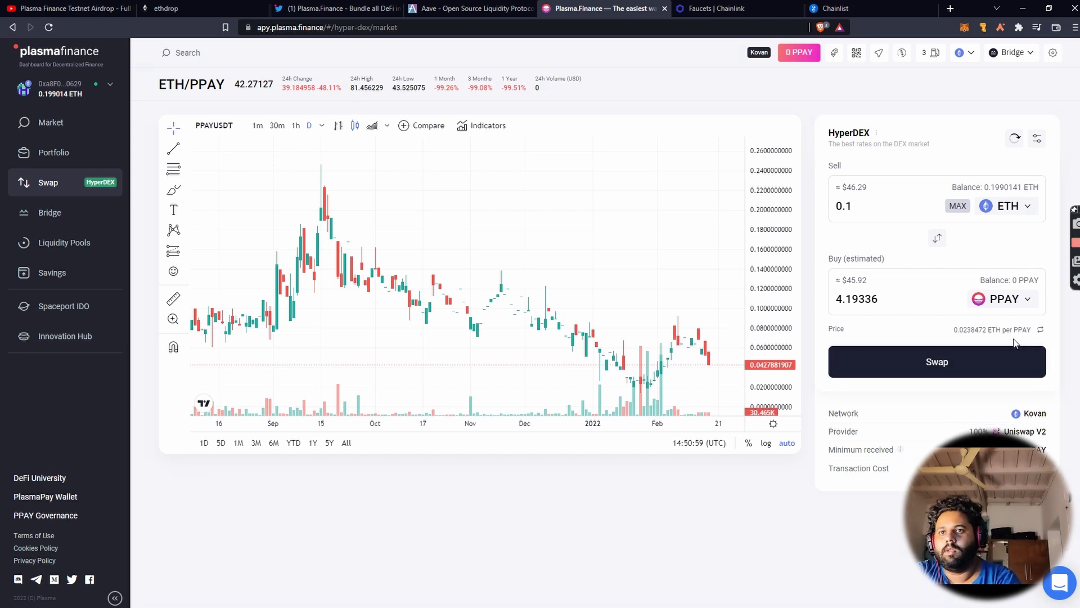
{"action": "left_click", "coordinate": [986, 369]}
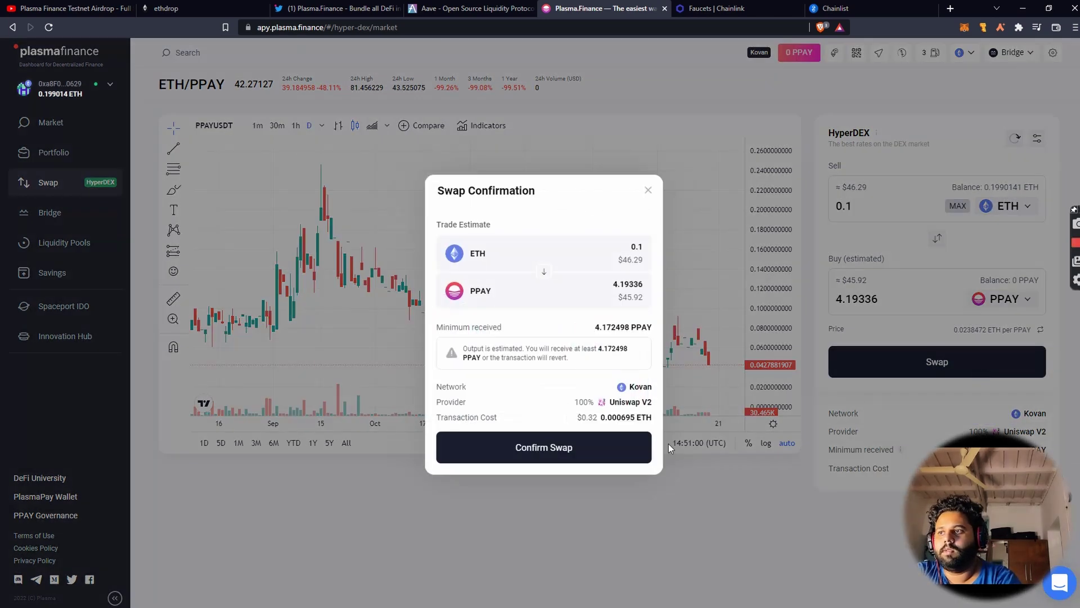
{"action": "left_click", "coordinate": [584, 458]}
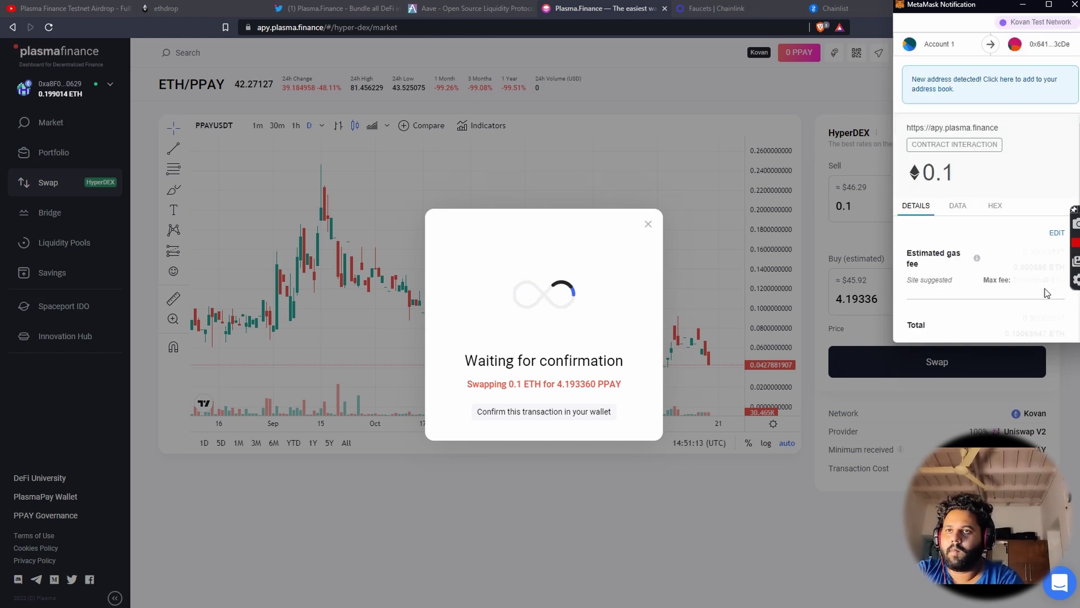
{"action": "scroll", "coordinate": [1042, 299], "scroll_direction": "down", "scroll_amount": 2}
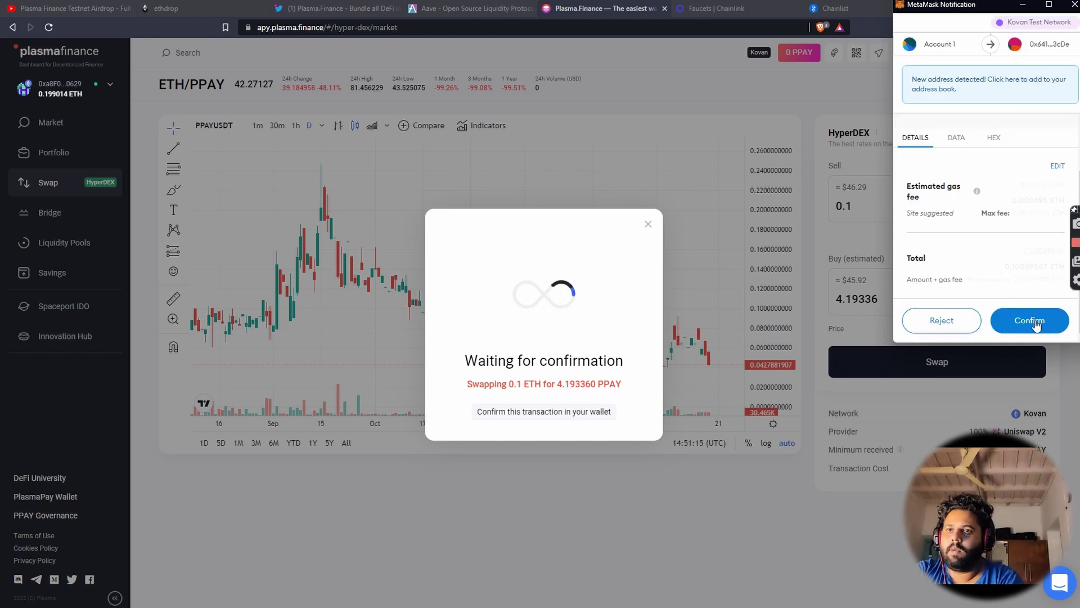
{"action": "left_click", "coordinate": [1010, 321]}
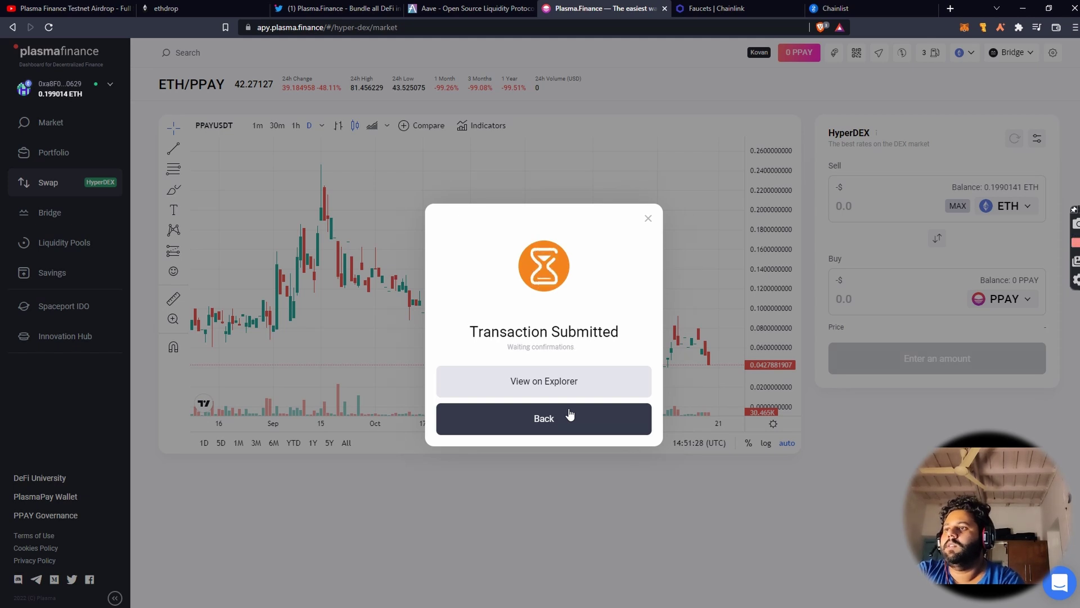
{"action": "left_click", "coordinate": [570, 417]}
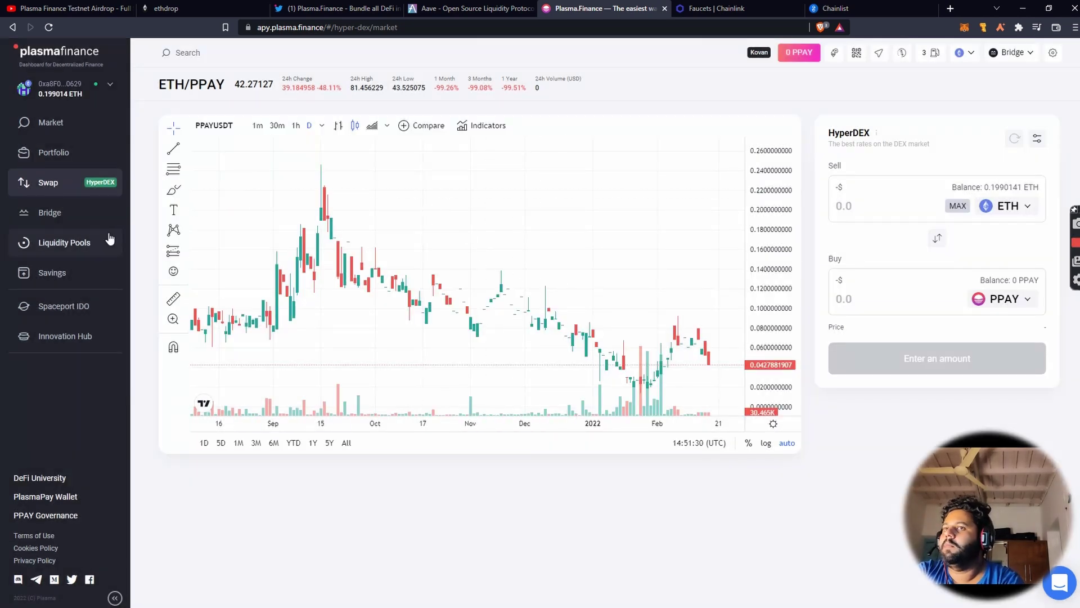
Set up an Instant Token Bridge transfer of 0.04 ETH from Ethereum to Optimism.
{"action": "left_click", "coordinate": [79, 217]}
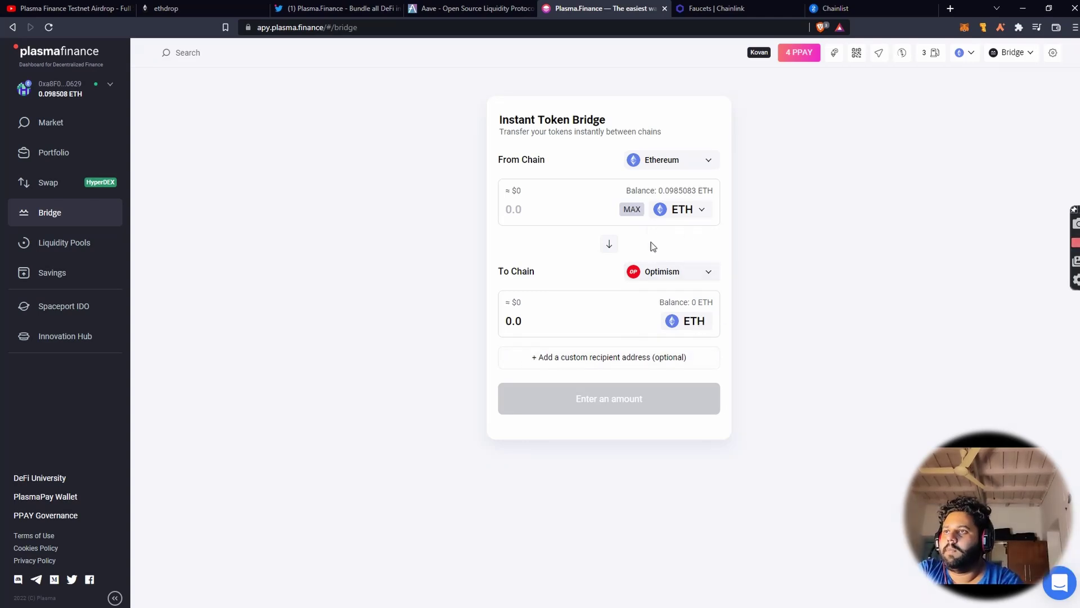
{"action": "left_click", "coordinate": [631, 209]}
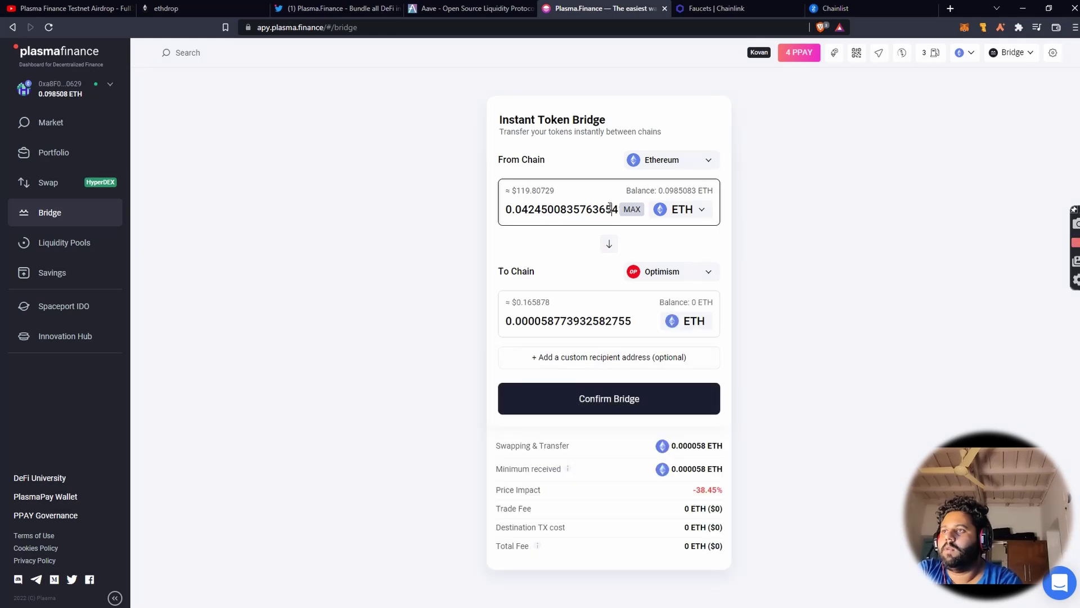
{"action": "left_click_drag", "start_coordinate": [613, 214], "coordinate": [613, 217]}
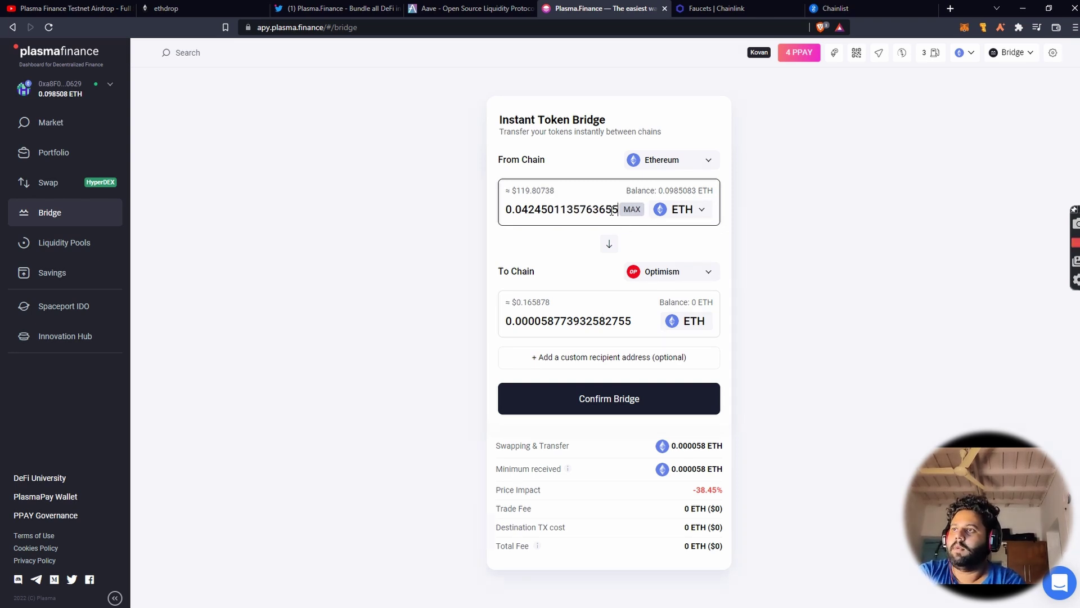
{"action": "key", "text": "BackSpace"}
{"action": "key", "text": "BackSpace"}
{"action": "key", "text": "BackSpace"}
{"action": "key", "text": "BackSpace"}
{"action": "key", "text": "BackSpace"}
{"action": "key", "text": "BackSpace"}
{"action": "key", "text": "BackSpace"}
{"action": "key", "text": "BackSpace"}
{"action": "key", "text": "BackSpace"}
{"action": "key", "text": "BackSpace"}
{"action": "key", "text": "BackSpace"}
{"action": "key", "text": "BackSpace"}
{"action": "key", "text": "BackSpace"}
{"action": "key", "text": "BackSpace"}
{"action": "key", "text": "BackSpace"}
{"action": "key", "text": "BackSpace"}
{"action": "key", "text": "BackSpace"}
{"action": "key", "text": "BackSpace"}
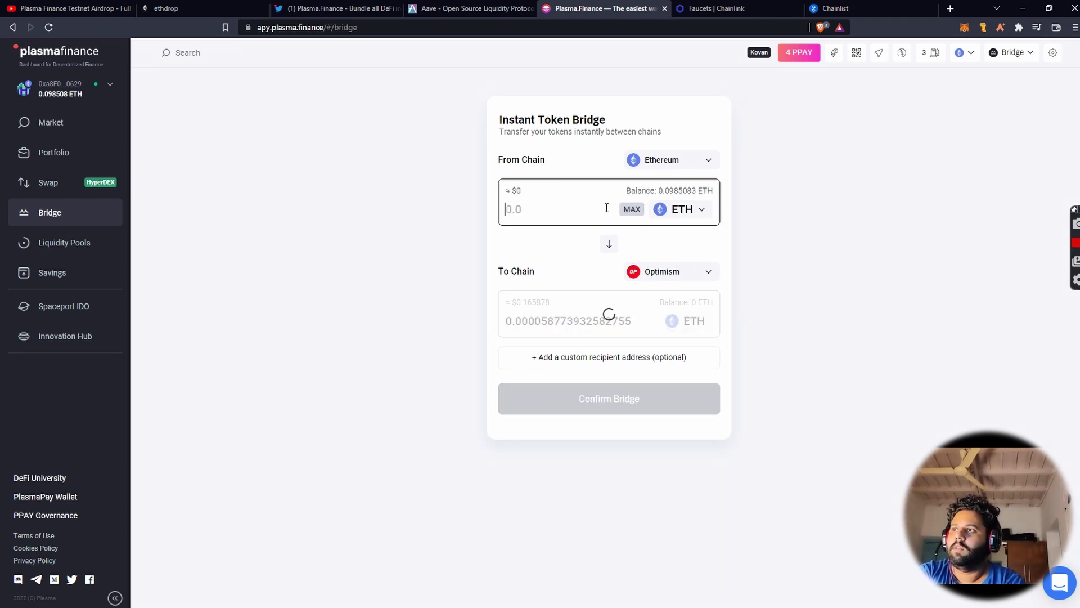
{"action": "type", "text": "0.0"}
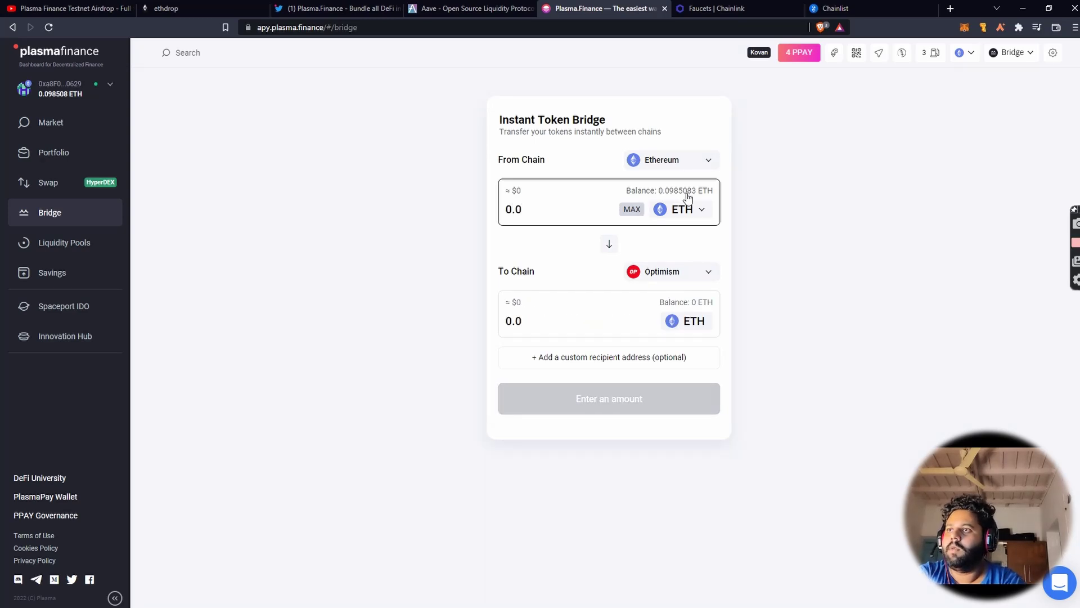
{"action": "type", "text": "4"}
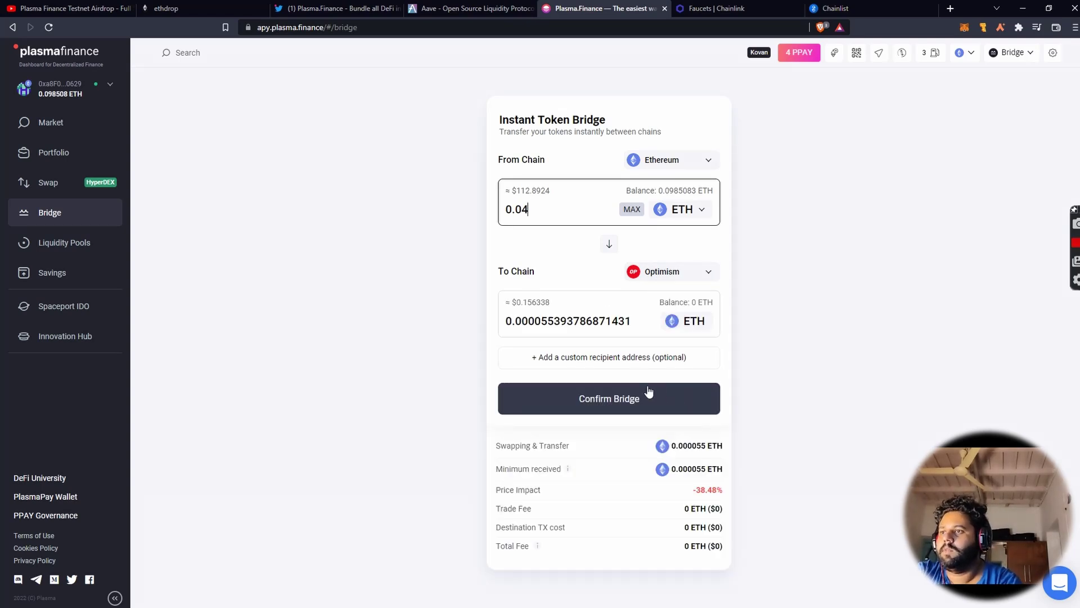
Submit the 0.04 ETH bridge transfer, confirm its transaction in MetaMask, and close the completion dialog.
{"action": "left_click", "coordinate": [649, 392]}
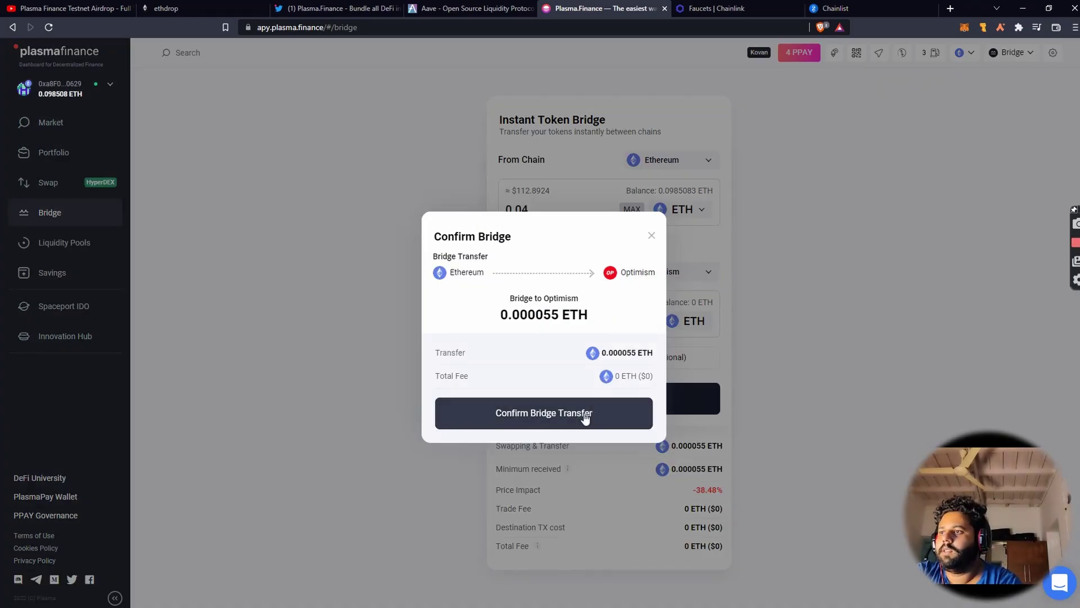
{"action": "left_click", "coordinate": [550, 417]}
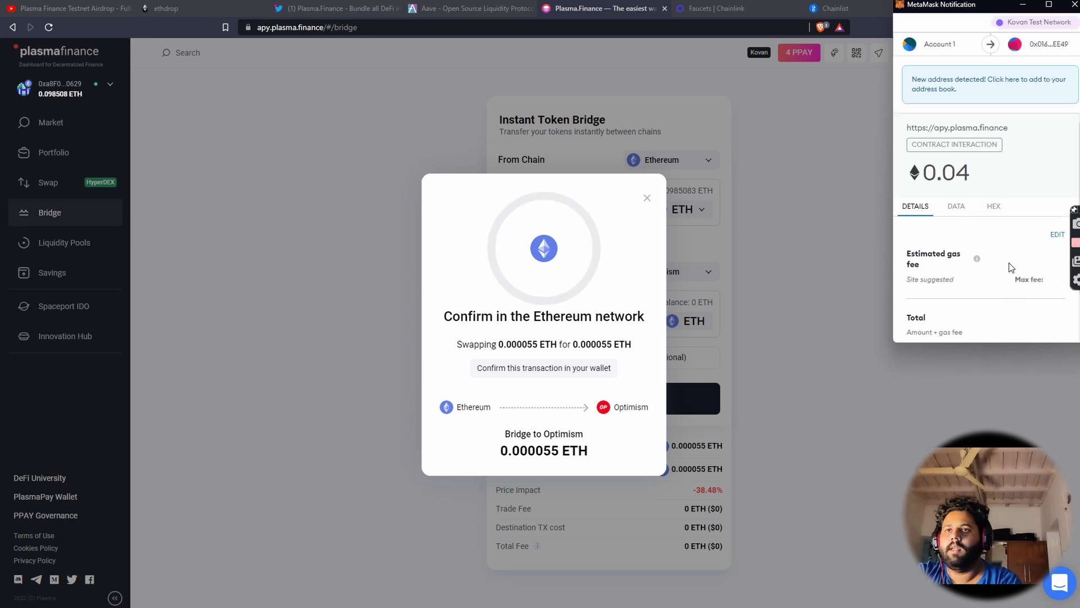
{"action": "scroll", "coordinate": [1012, 267], "scroll_direction": "down", "scroll_amount": 1}
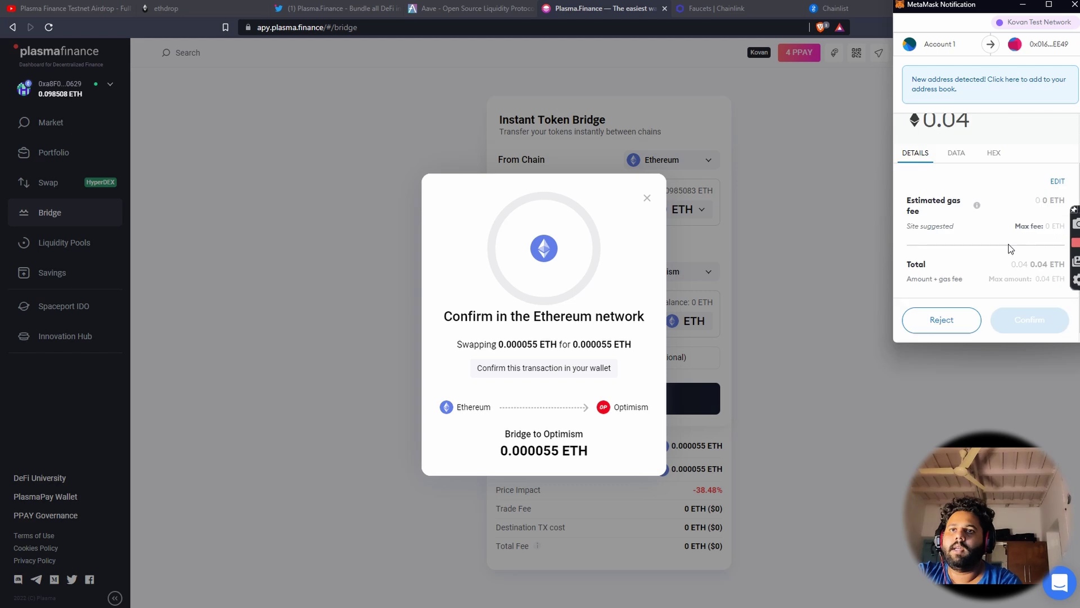
{"action": "left_click", "coordinate": [1039, 323]}
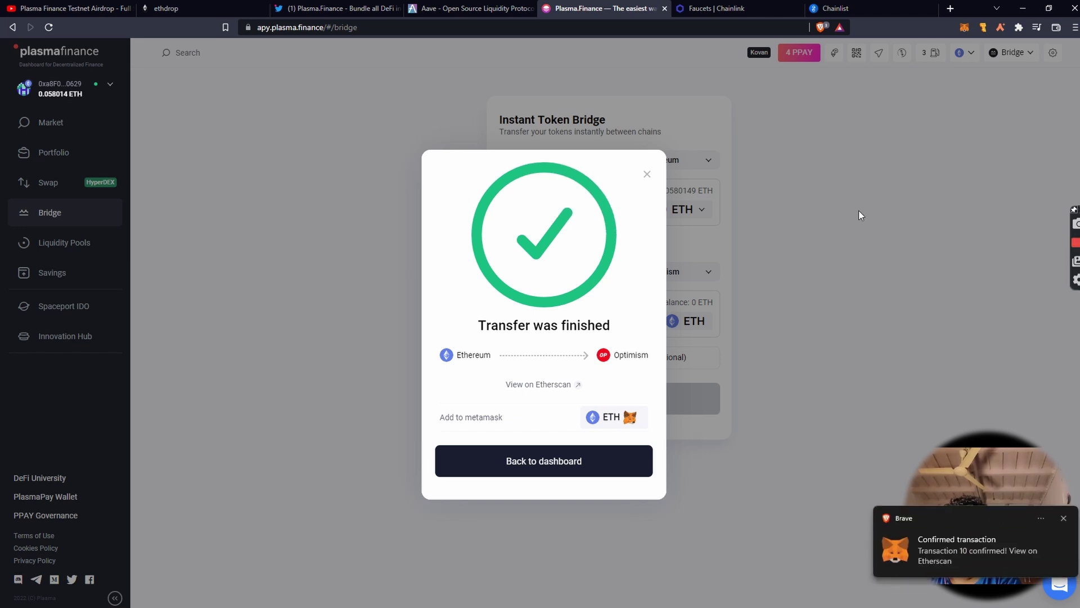
{"action": "left_click", "coordinate": [648, 175]}
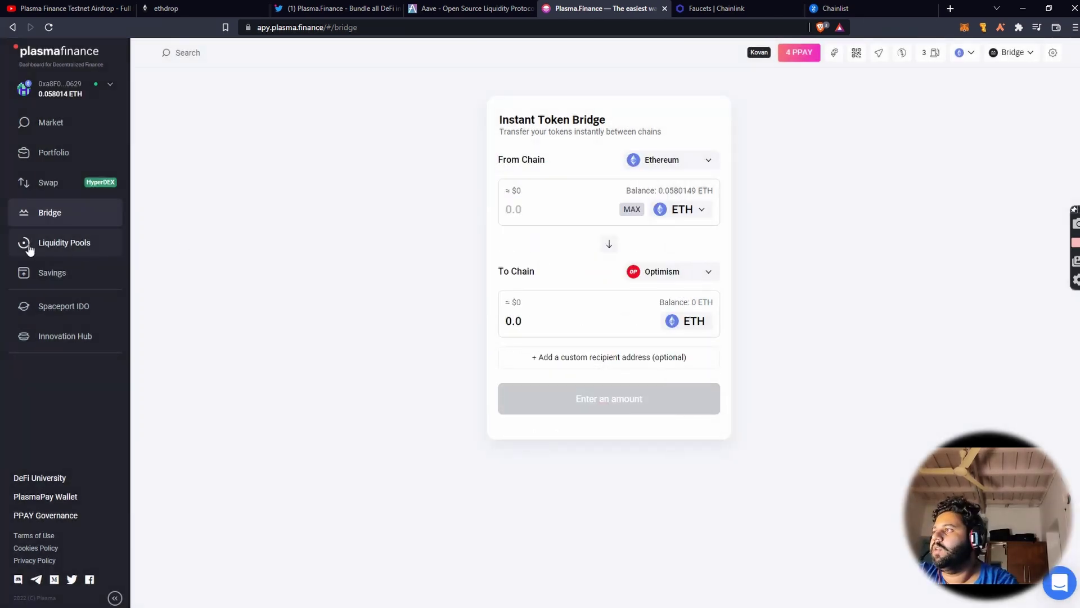
Look through the PlasmaSwap liquidity pools and open liquidity management for the DAI/PPAY pool.
{"action": "left_click", "coordinate": [54, 246]}
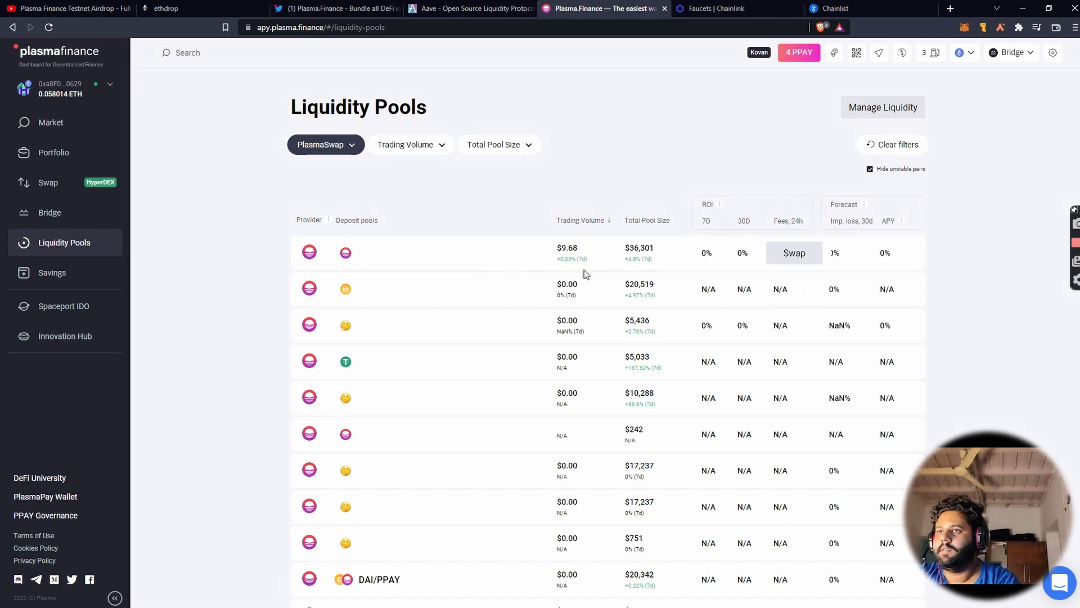
{"action": "scroll", "coordinate": [396, 406], "scroll_direction": "down", "scroll_amount": 5}
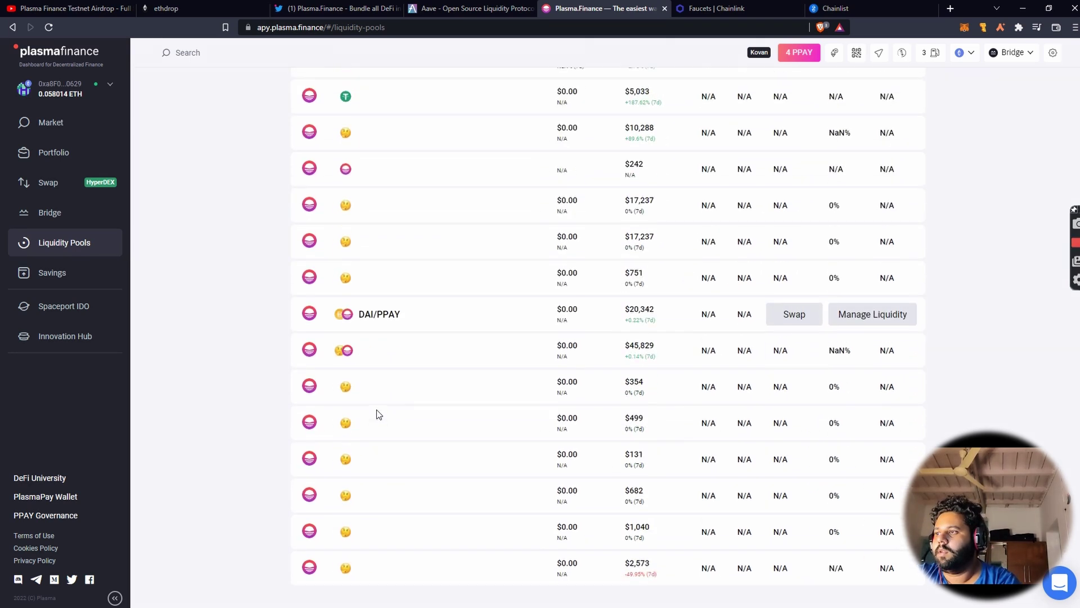
{"action": "scroll", "coordinate": [379, 415], "scroll_direction": "up", "scroll_amount": 4}
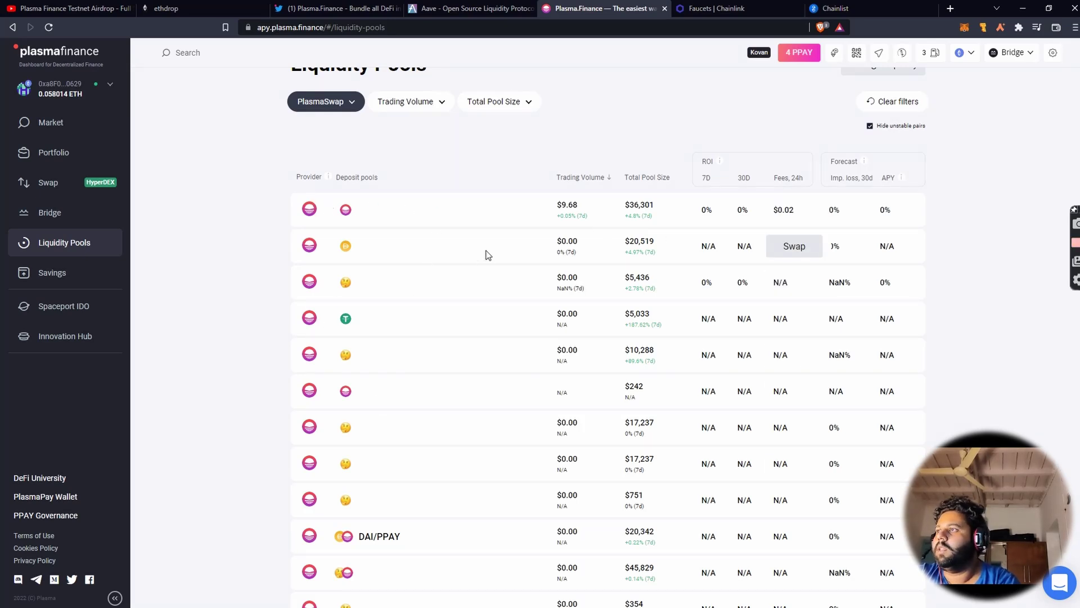
{"action": "scroll", "coordinate": [384, 234], "scroll_direction": "down", "scroll_amount": 4}
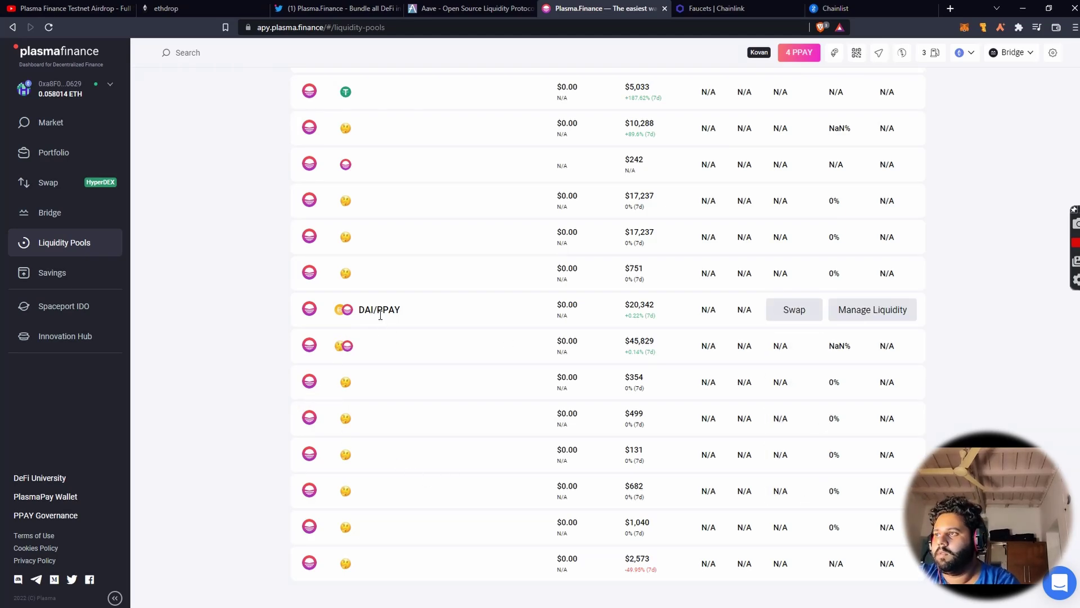
{"action": "scroll", "coordinate": [379, 315], "scroll_direction": "up", "scroll_amount": 1}
{"action": "scroll", "coordinate": [390, 367], "scroll_direction": "up", "scroll_amount": 2}
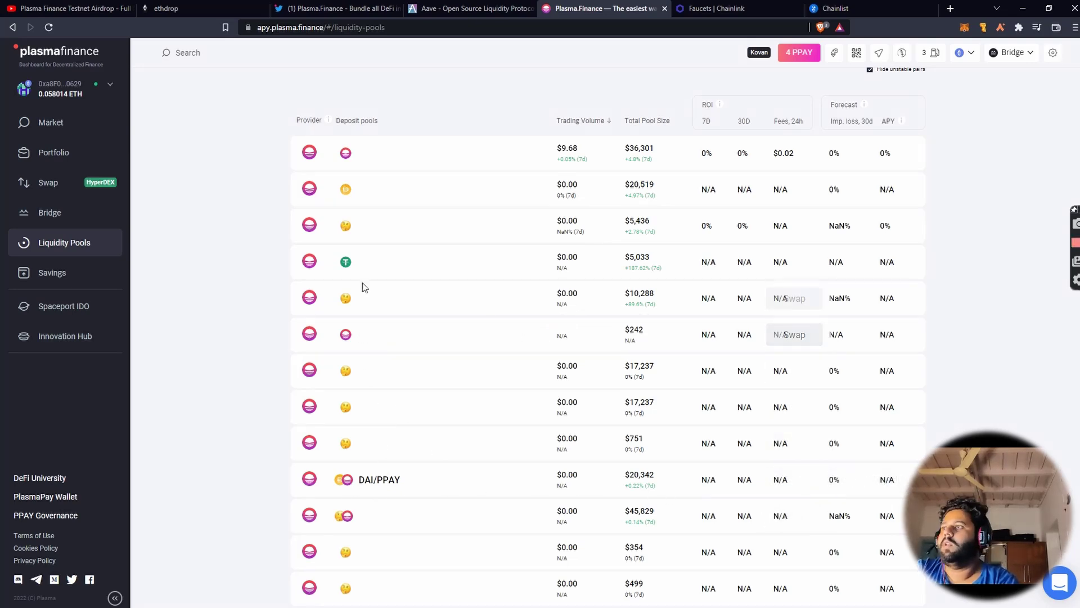
{"action": "scroll", "coordinate": [379, 291], "scroll_direction": "up", "scroll_amount": 1}
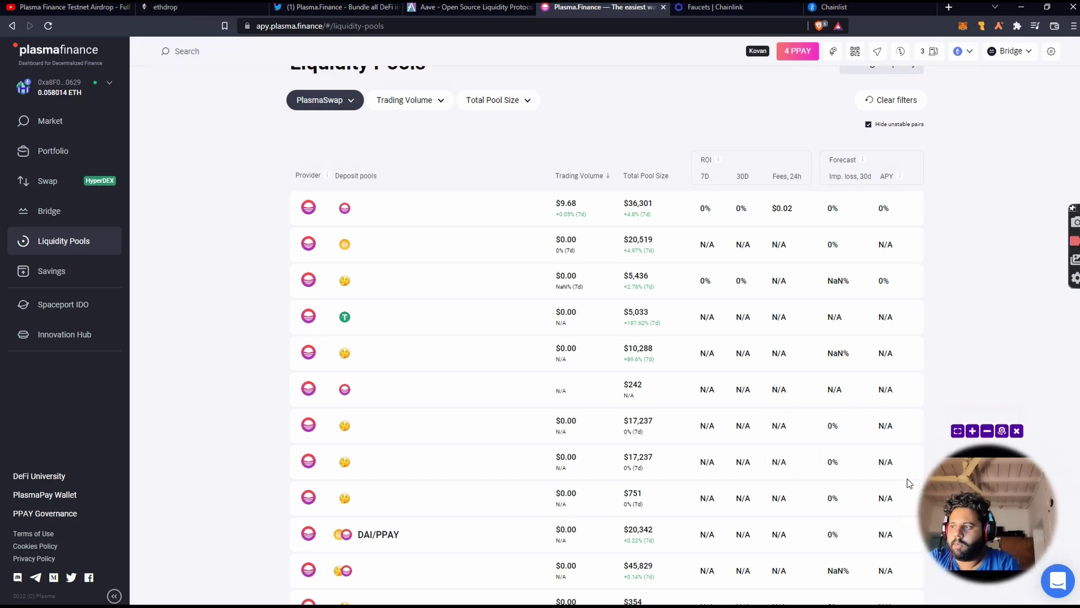
{"action": "scroll", "coordinate": [799, 478], "scroll_direction": "down", "scroll_amount": 2}
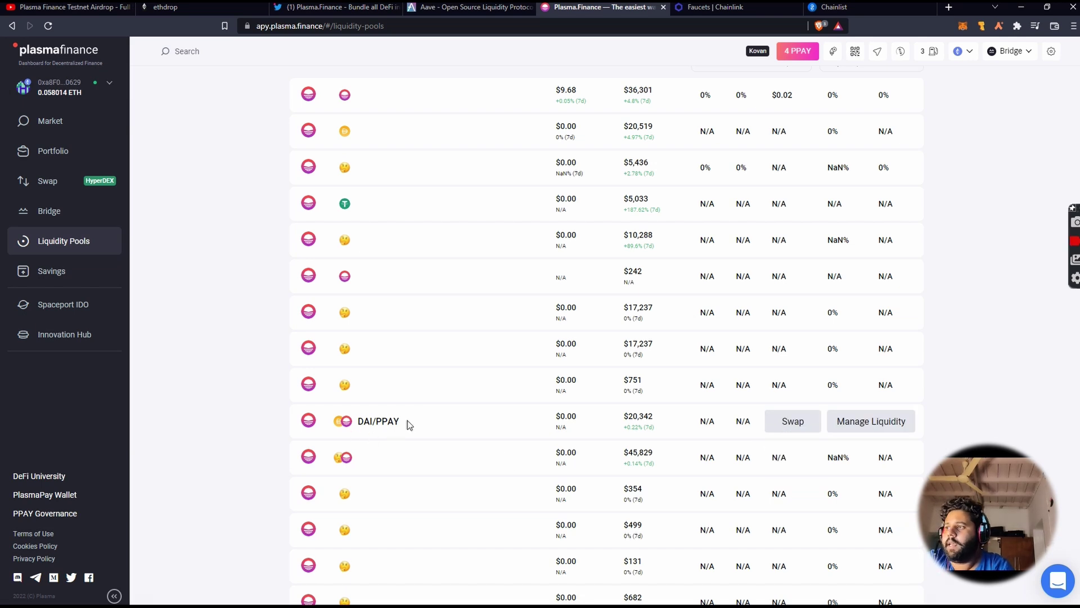
{"action": "left_click", "coordinate": [874, 428]}
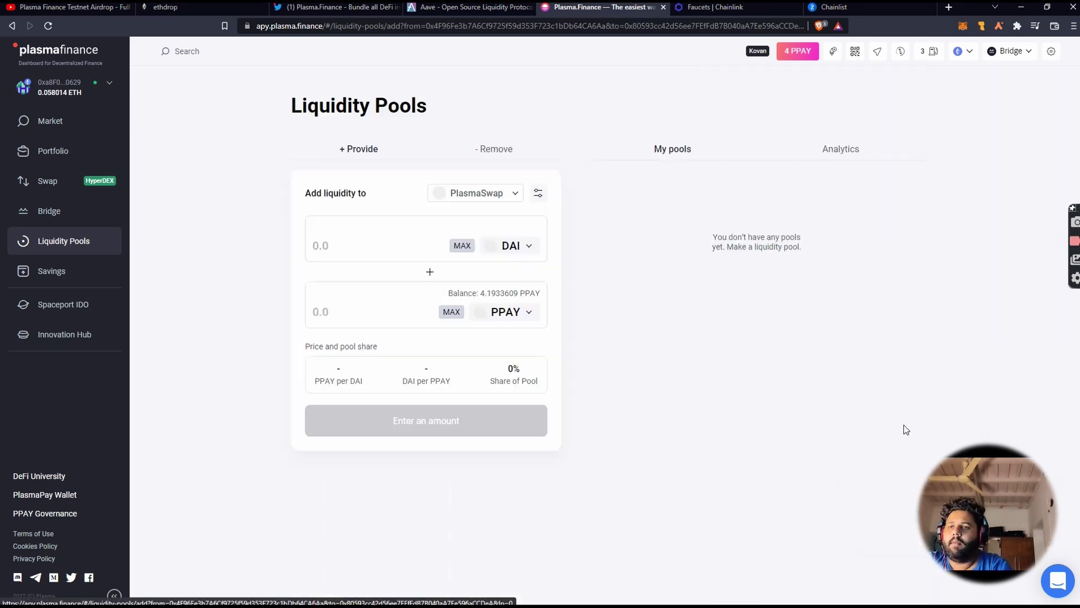
Set up an ETH/PPAY liquidity deposit with the maximum PPAY balance, replacing DAI with ETH, and approve PPAY spending in MetaMask.
{"action": "left_click", "coordinate": [452, 313]}
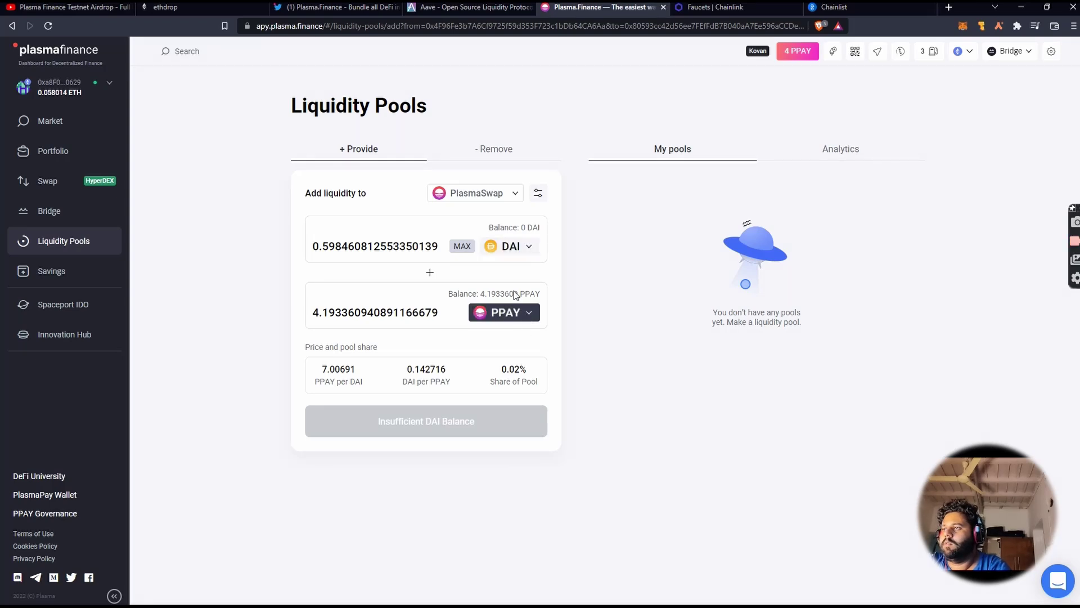
{"action": "left_click", "coordinate": [522, 247]}
{"action": "left_click", "coordinate": [523, 247]}
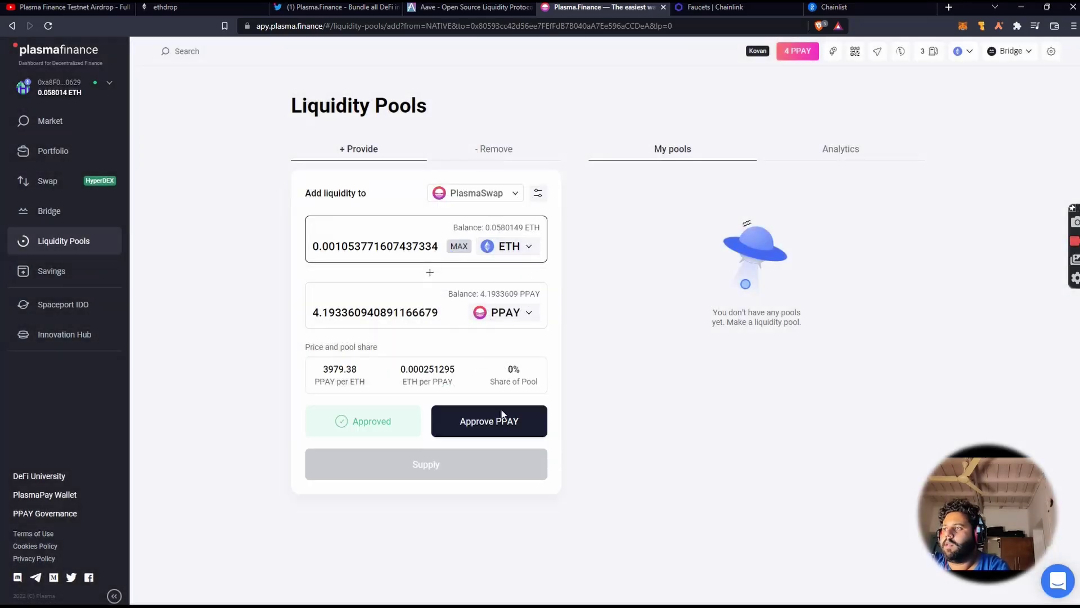
{"action": "left_click", "coordinate": [511, 428]}
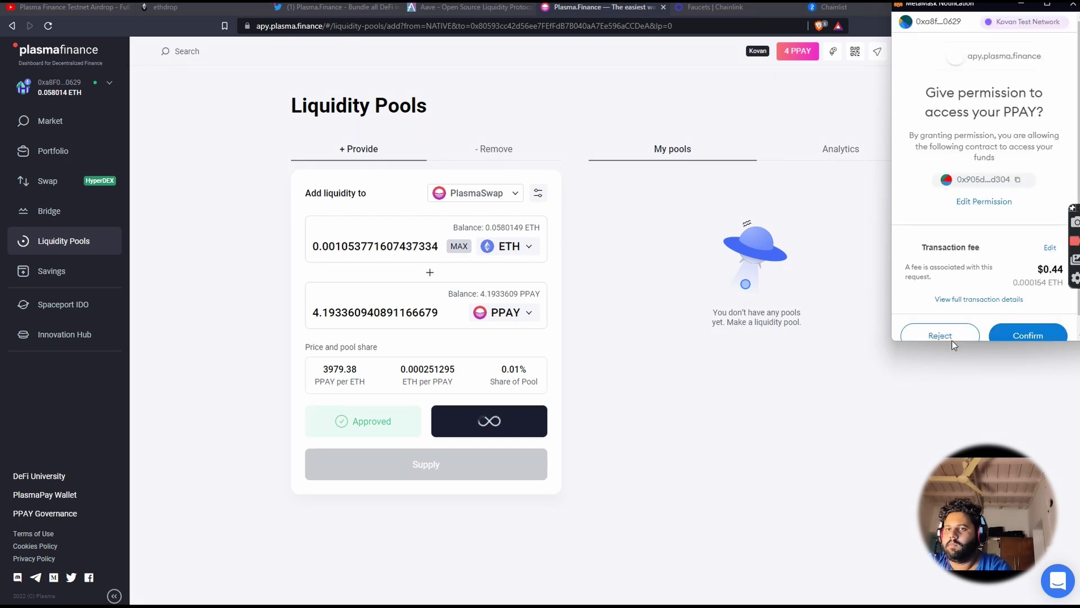
{"action": "left_click", "coordinate": [1004, 336]}
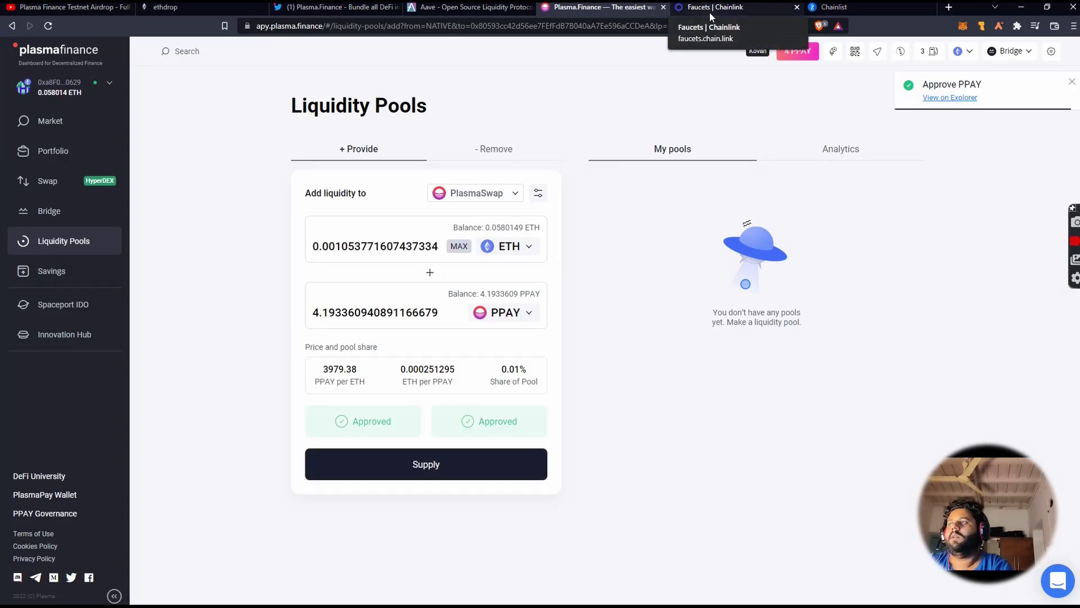
Supply 0.00105377 ETH and 4.19336 PPAY to the pool, confirm the transaction in MetaMask, and dismiss the submission notice.
{"action": "left_click", "coordinate": [486, 463]}
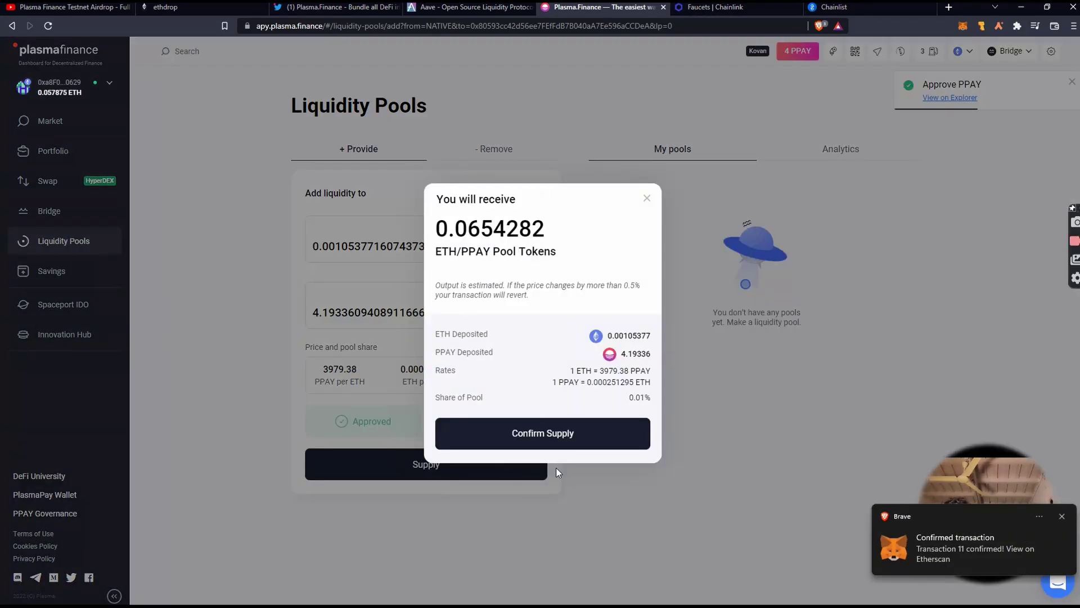
{"action": "left_click", "coordinate": [586, 444]}
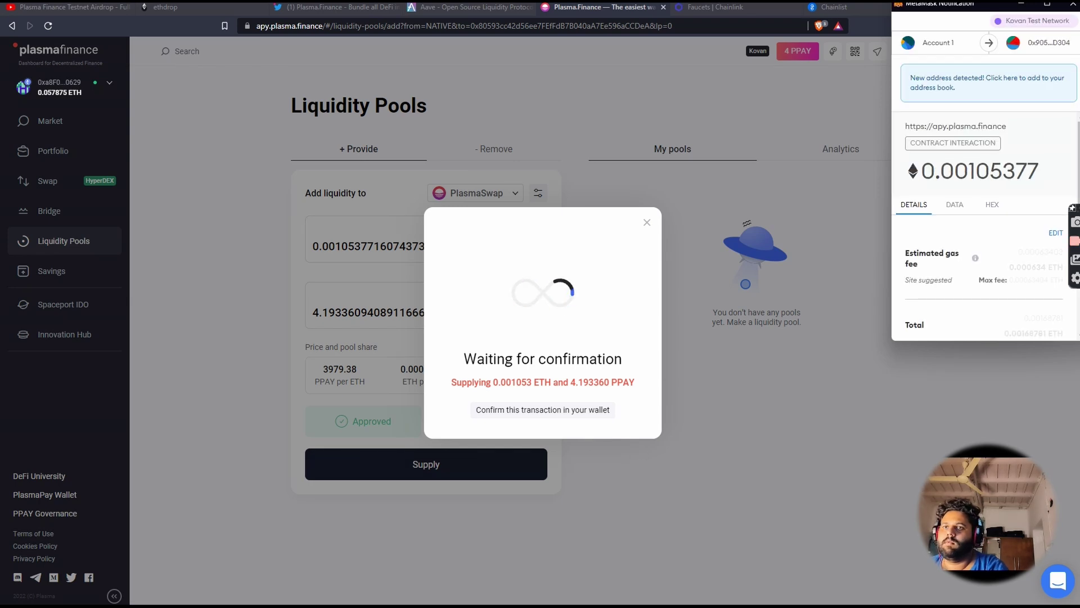
{"action": "scroll", "coordinate": [1010, 302], "scroll_direction": "down", "scroll_amount": 2}
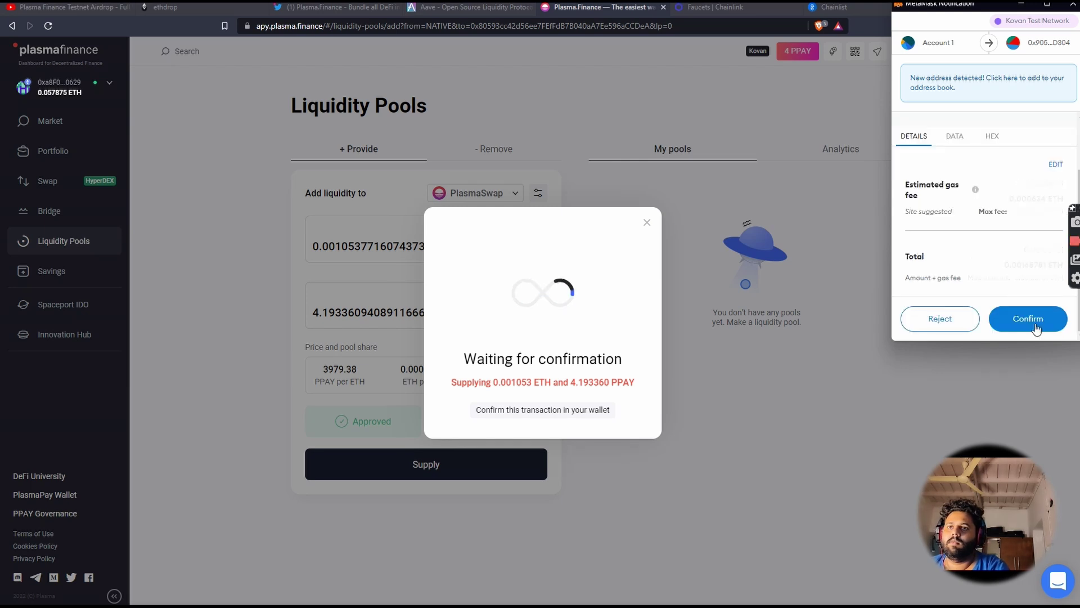
{"action": "left_click", "coordinate": [1029, 319]}
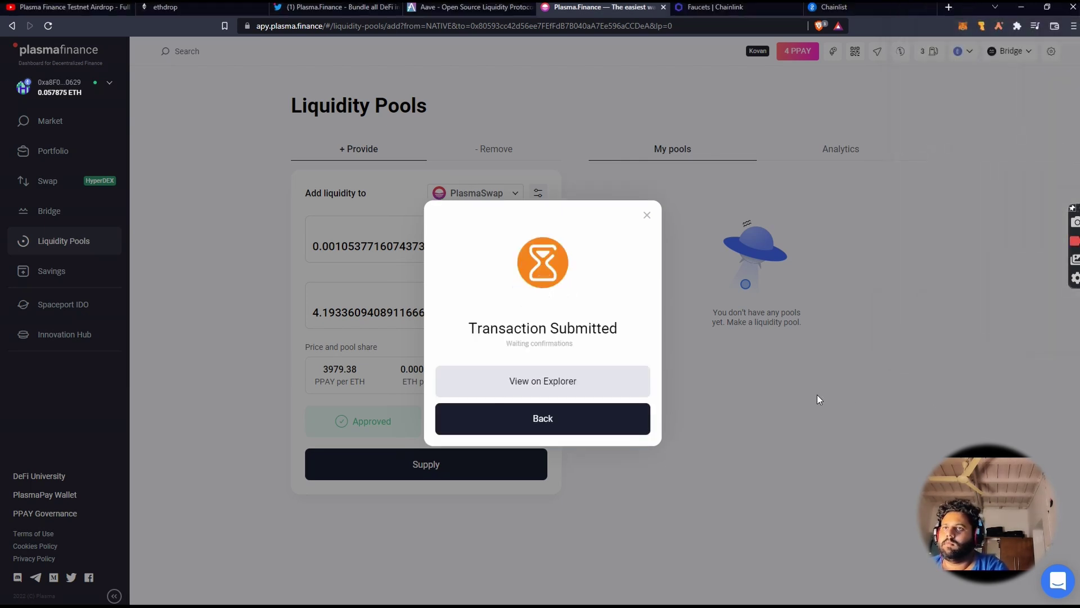
{"action": "left_click", "coordinate": [499, 417]}
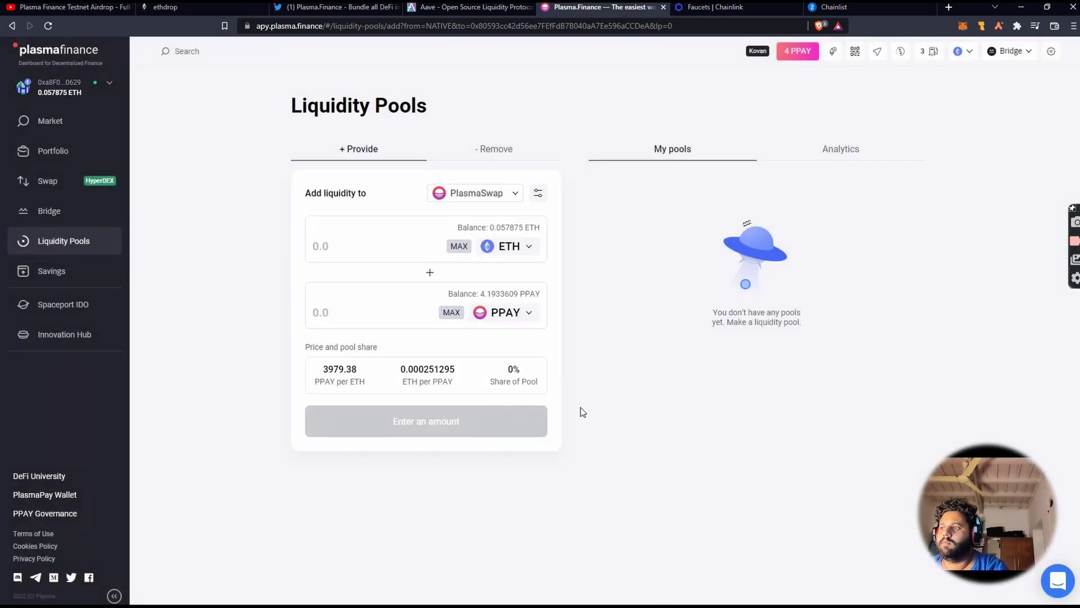
Check the liquidity management page for the new PPAY/ETH position, reloading the page to refresh the list of own pools.
{"action": "left_click", "coordinate": [72, 243]}
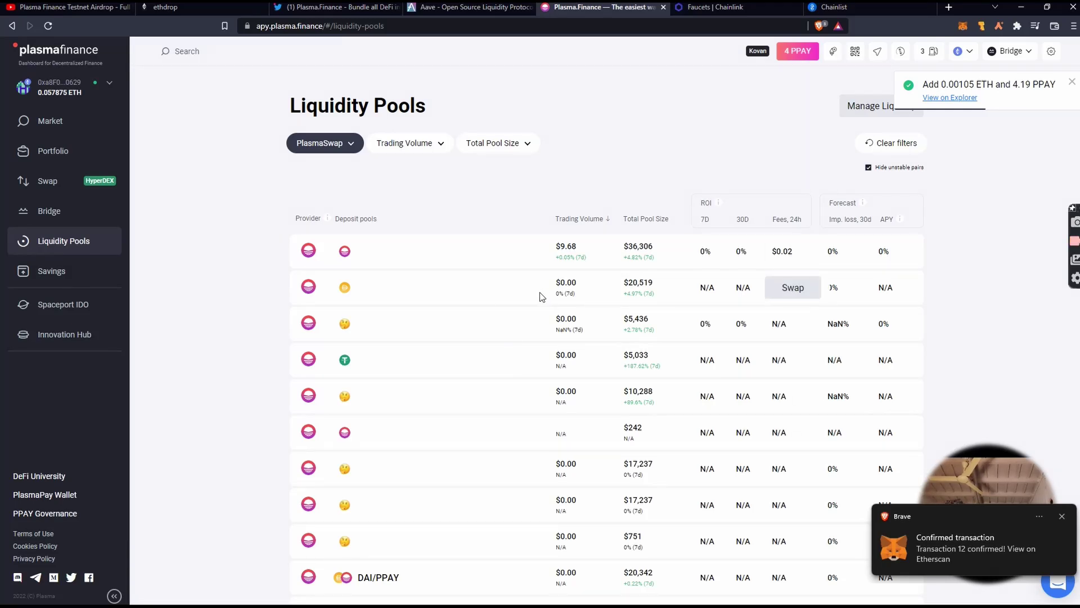
{"action": "left_click", "coordinate": [872, 111]}
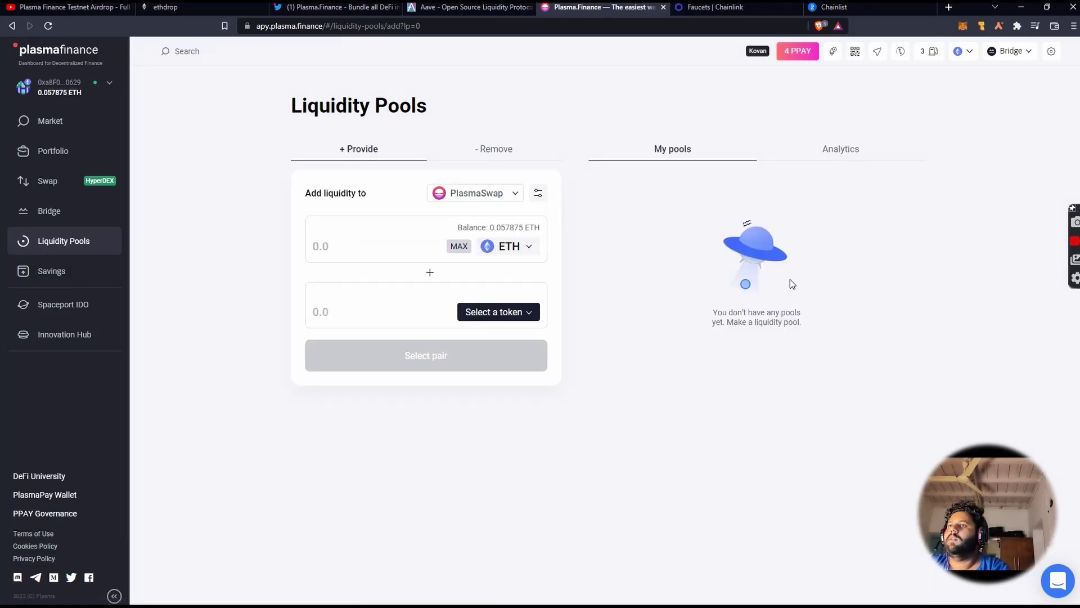
{"action": "left_click", "coordinate": [500, 153]}
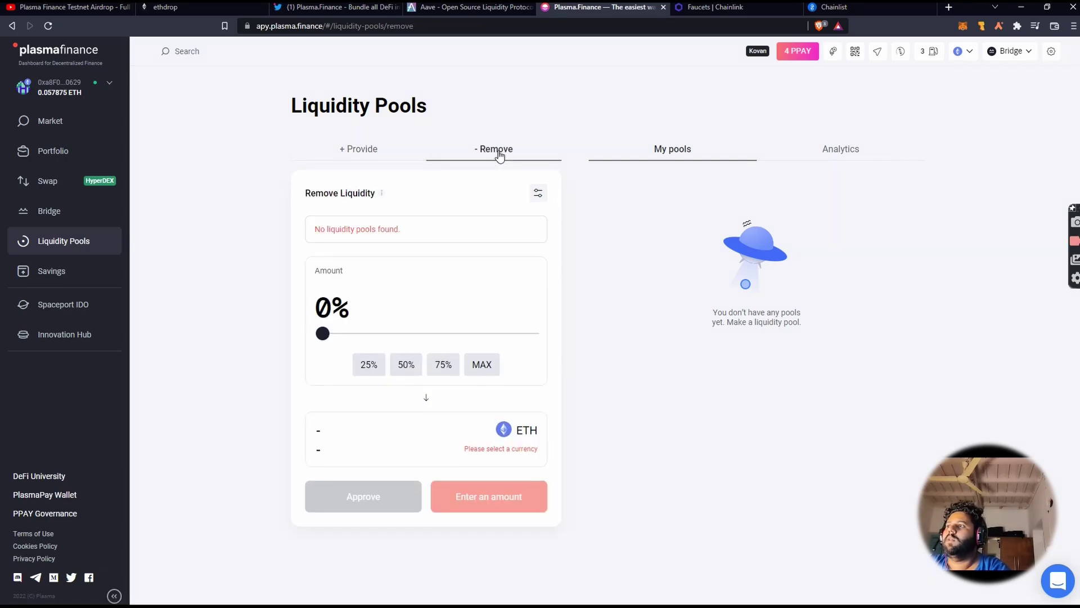
{"action": "left_click", "coordinate": [837, 148]}
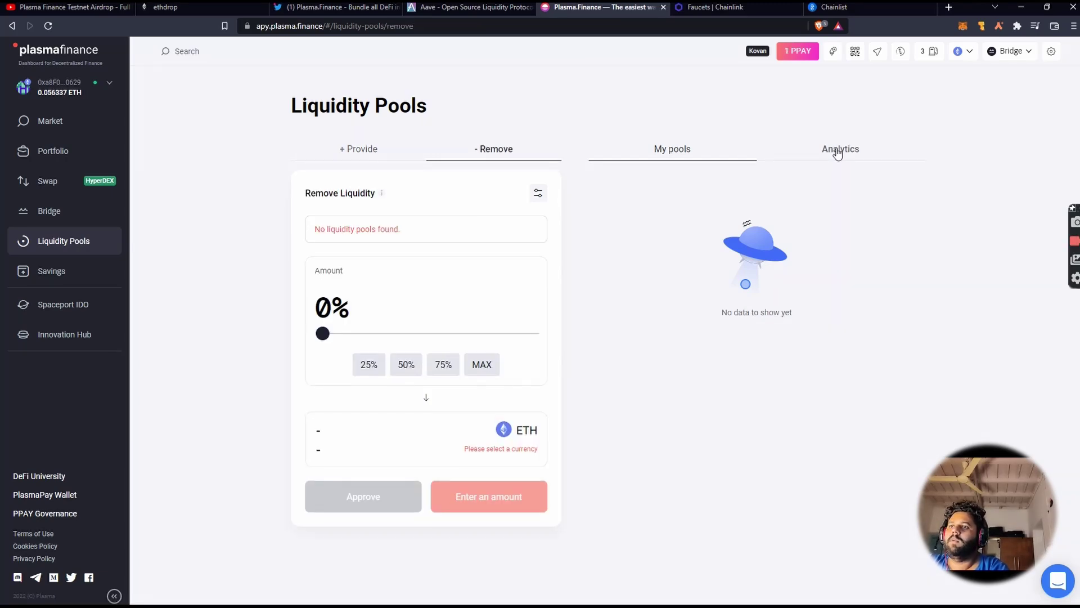
{"action": "left_click", "coordinate": [684, 153]}
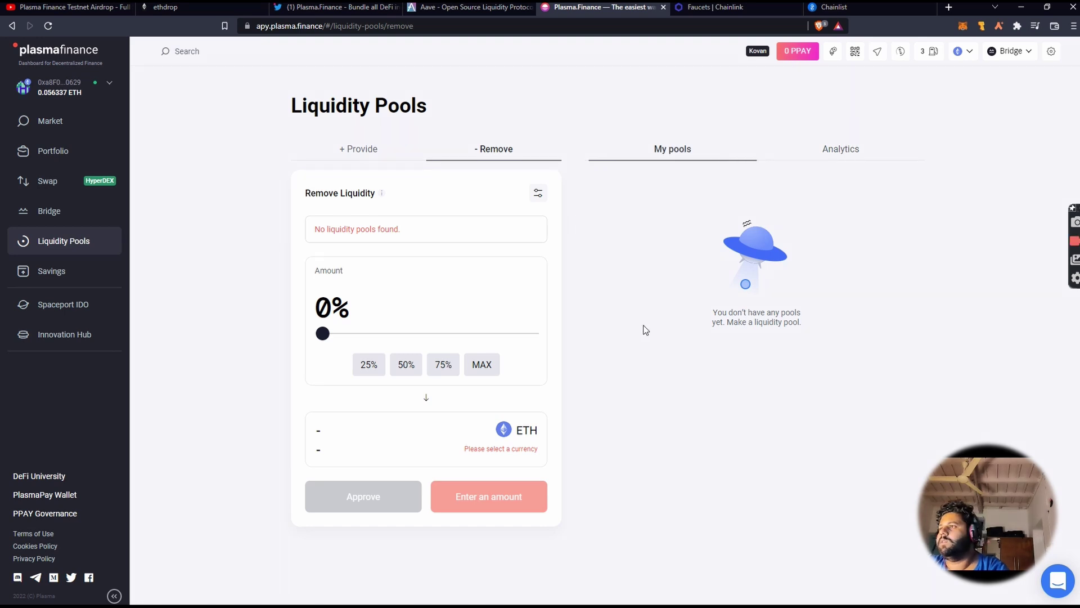
{"action": "left_click", "coordinate": [51, 26]}
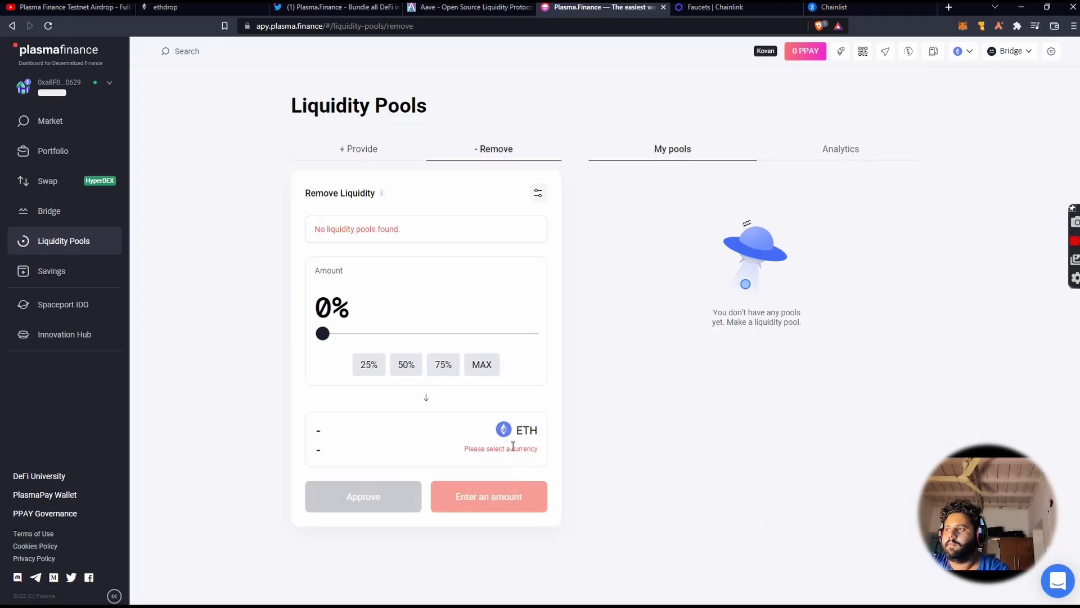
{"action": "left_click", "coordinate": [363, 150]}
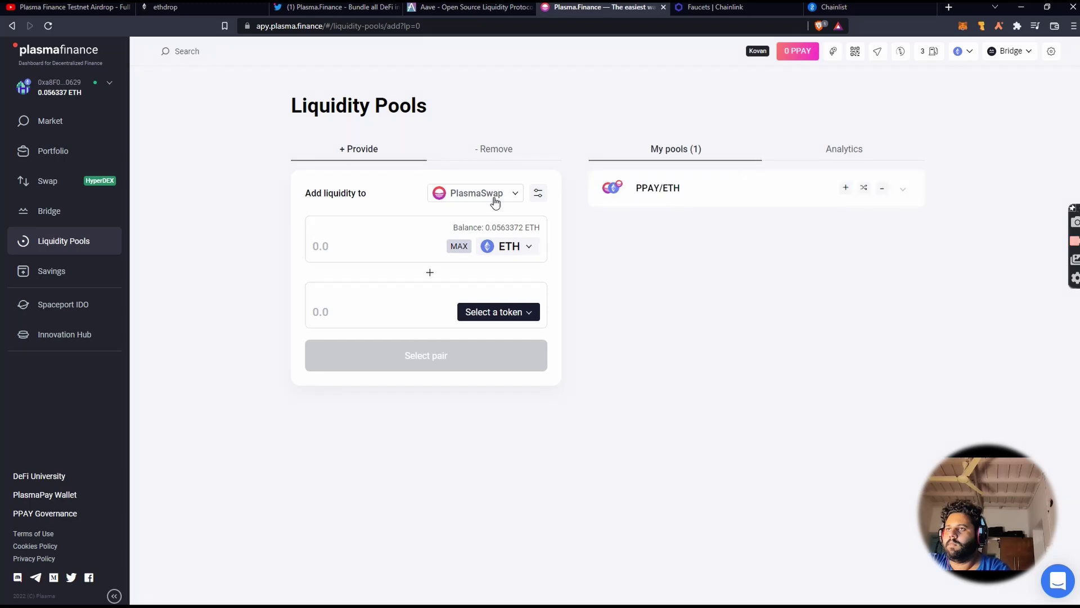
Set up a 50% liquidity removal from the PPAY/ETH pool and approve it by signing the MetaMask request.
{"action": "left_click", "coordinate": [885, 190]}
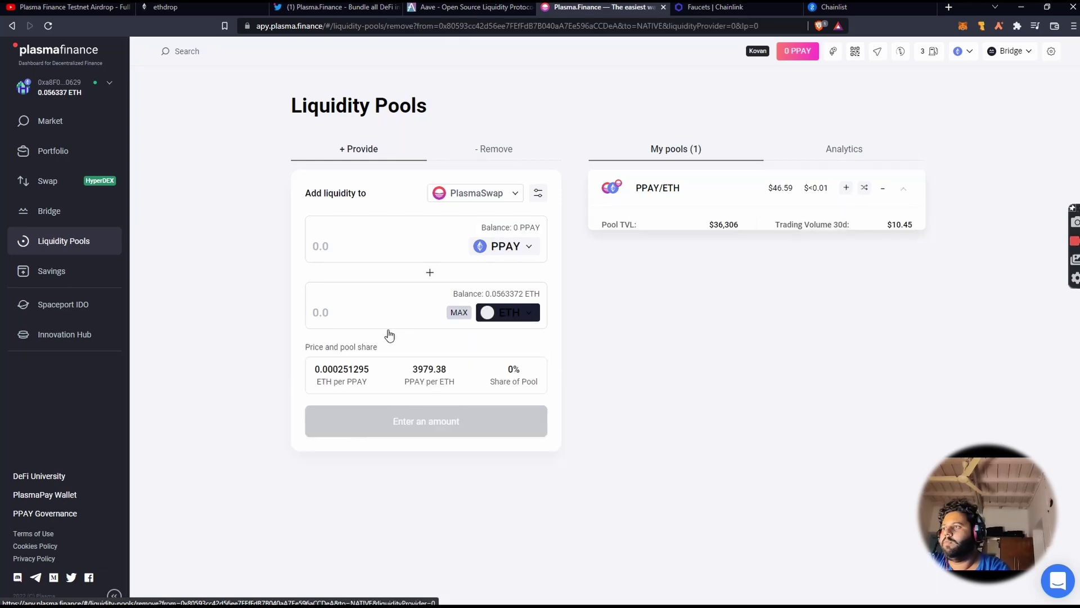
{"action": "left_click", "coordinate": [879, 189]}
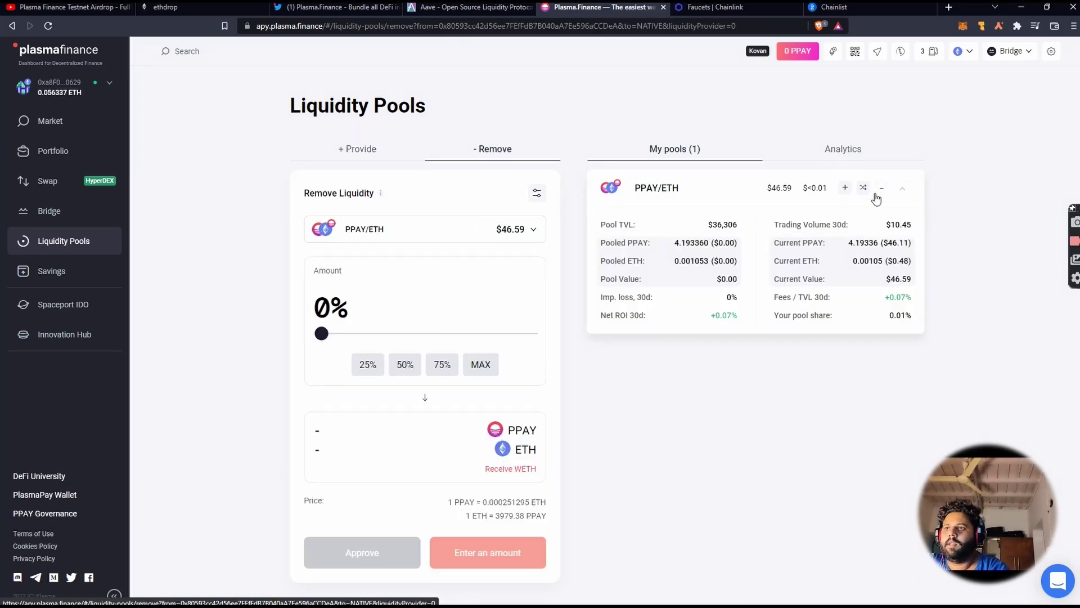
{"action": "left_click", "coordinate": [405, 365]}
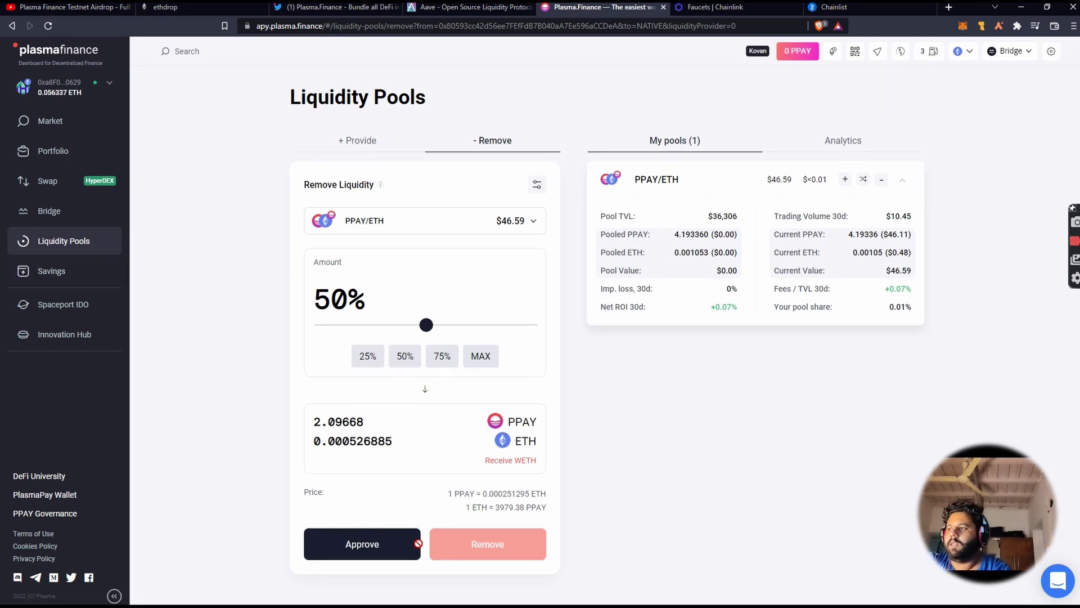
{"action": "left_click", "coordinate": [374, 552]}
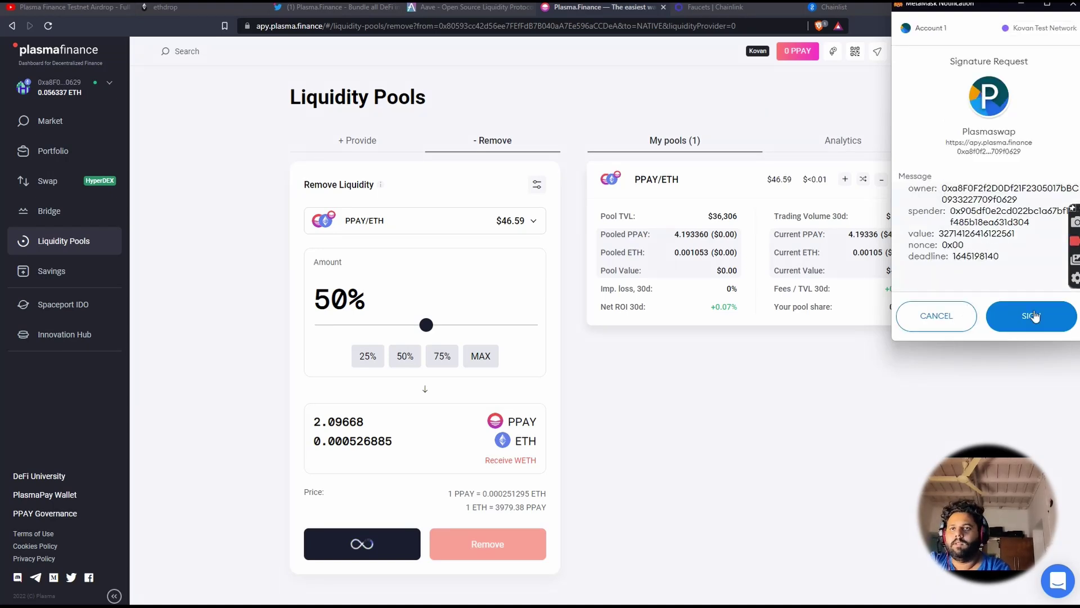
{"action": "left_click", "coordinate": [1038, 316]}
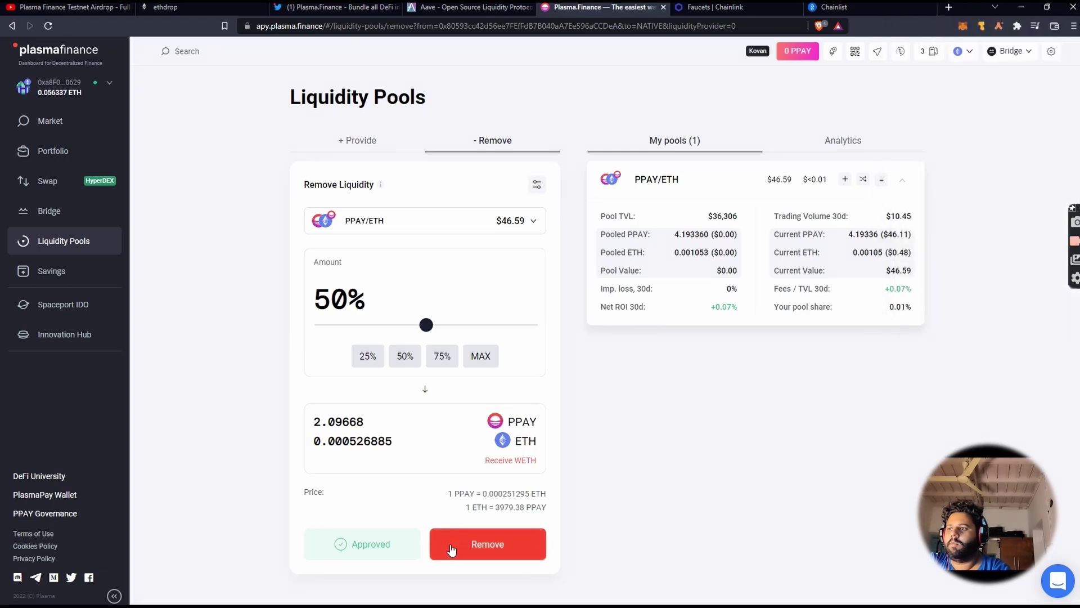
Submit the 50% PPAY/ETH liquidity removal, confirm its transaction in MetaMask, and dismiss the submission notice.
{"action": "left_click", "coordinate": [453, 547]}
{"action": "left_click", "coordinate": [567, 421]}
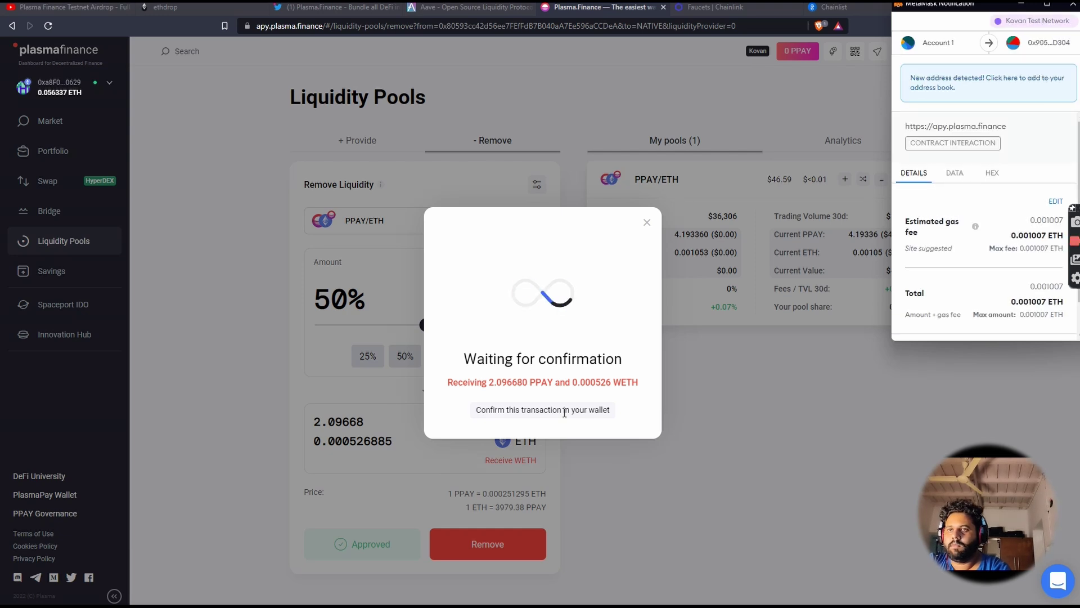
{"action": "scroll", "coordinate": [995, 280], "scroll_direction": "down", "scroll_amount": 1}
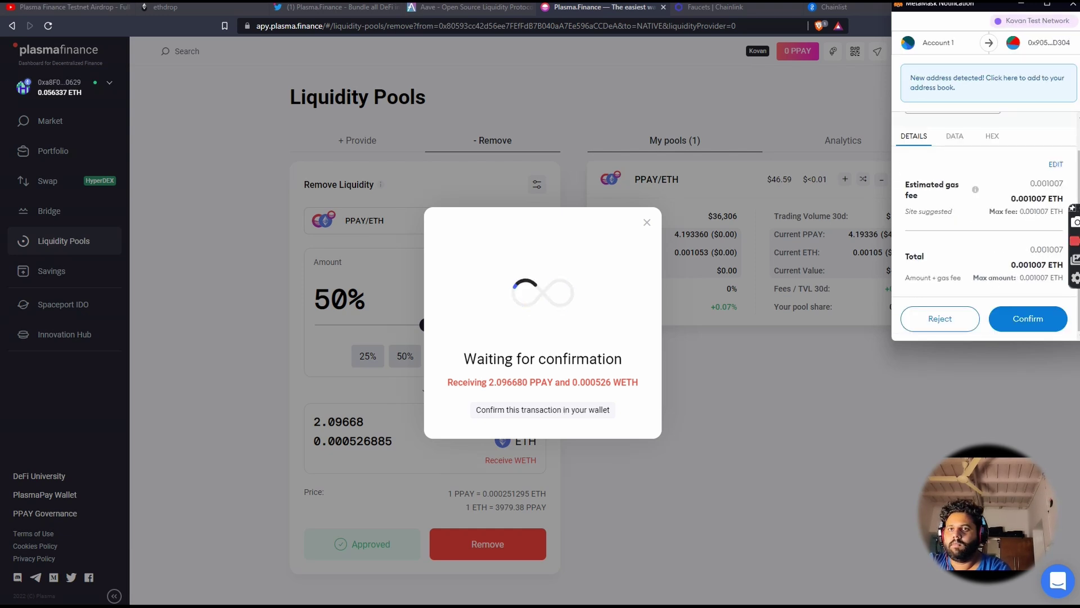
{"action": "left_click", "coordinate": [1041, 331]}
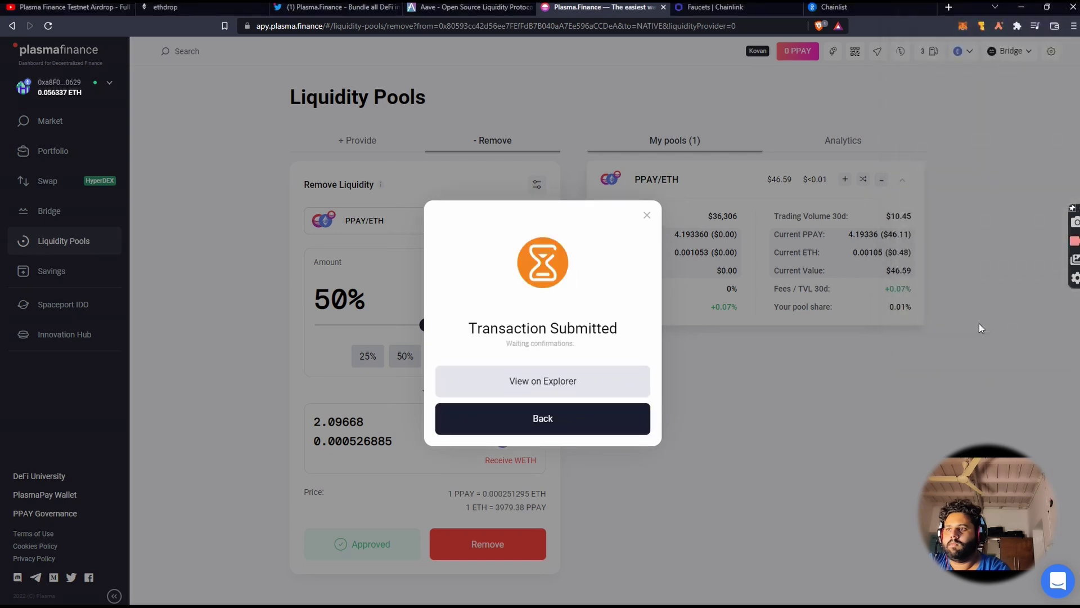
{"action": "left_click", "coordinate": [541, 420]}
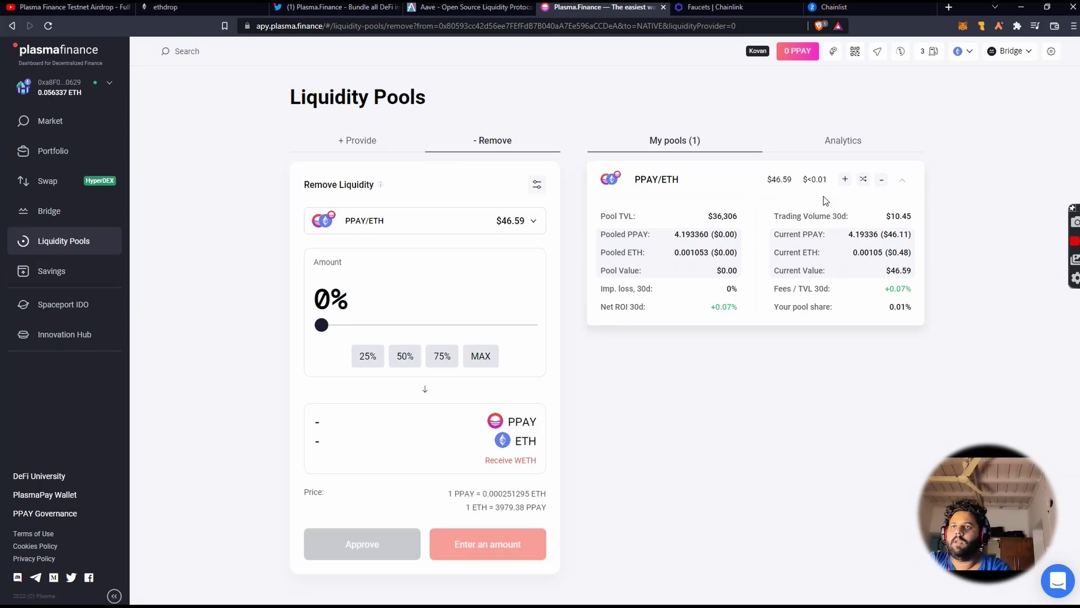
Open the Savings page listing the available deposit assets.
{"action": "left_click", "coordinate": [77, 287]}
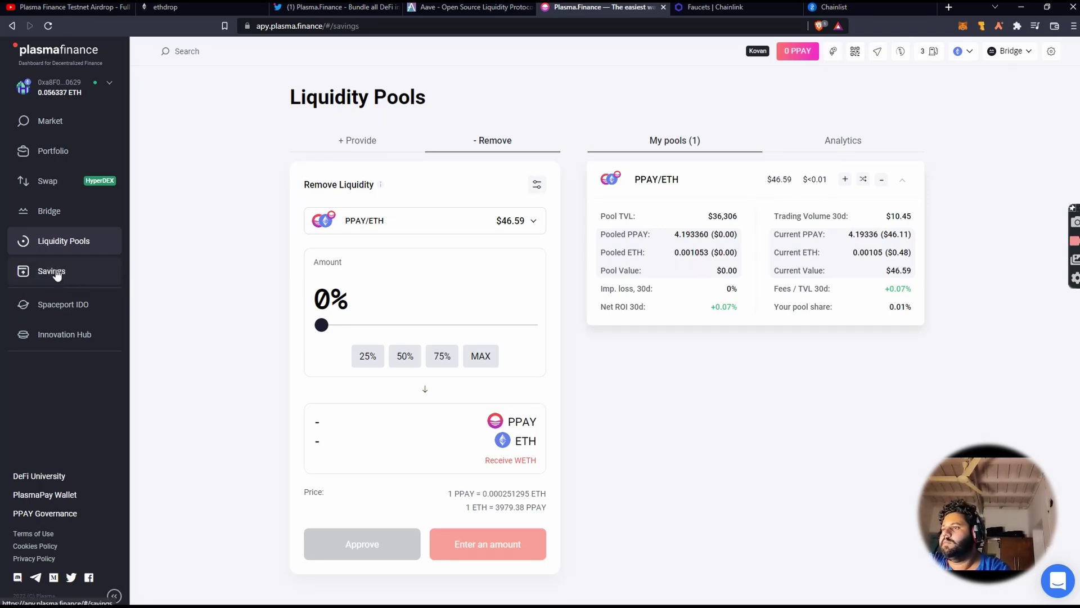
{"action": "left_click", "coordinate": [62, 271]}
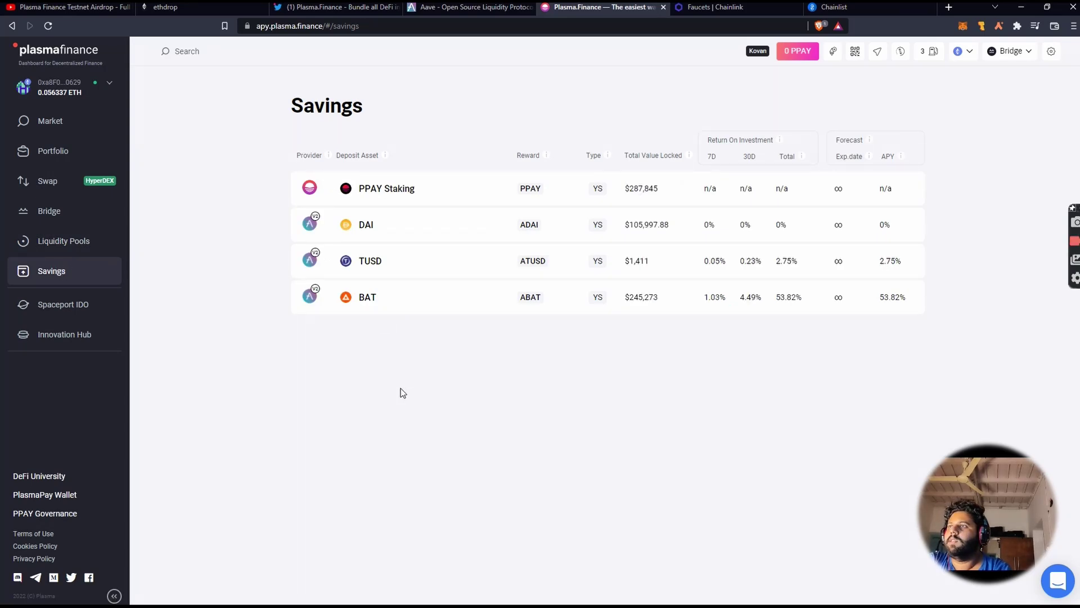
Open the deposit page for PPAY Staking from the list of savings assets.
{"action": "mouse_move", "coordinate": [382, 312]}
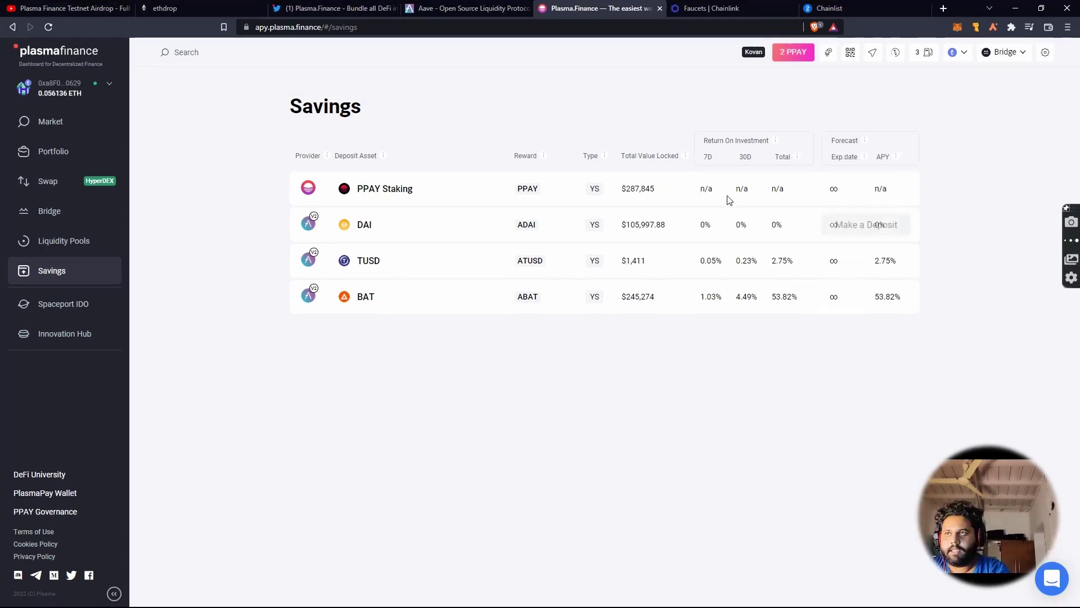
{"action": "mouse_move", "coordinate": [440, 194]}
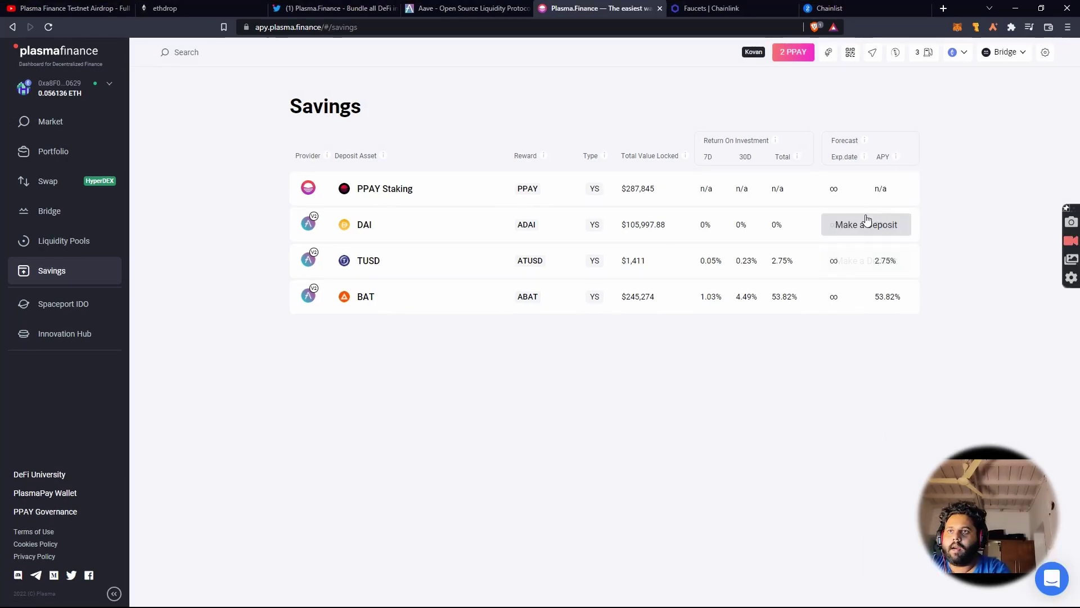
{"action": "left_click", "coordinate": [874, 192]}
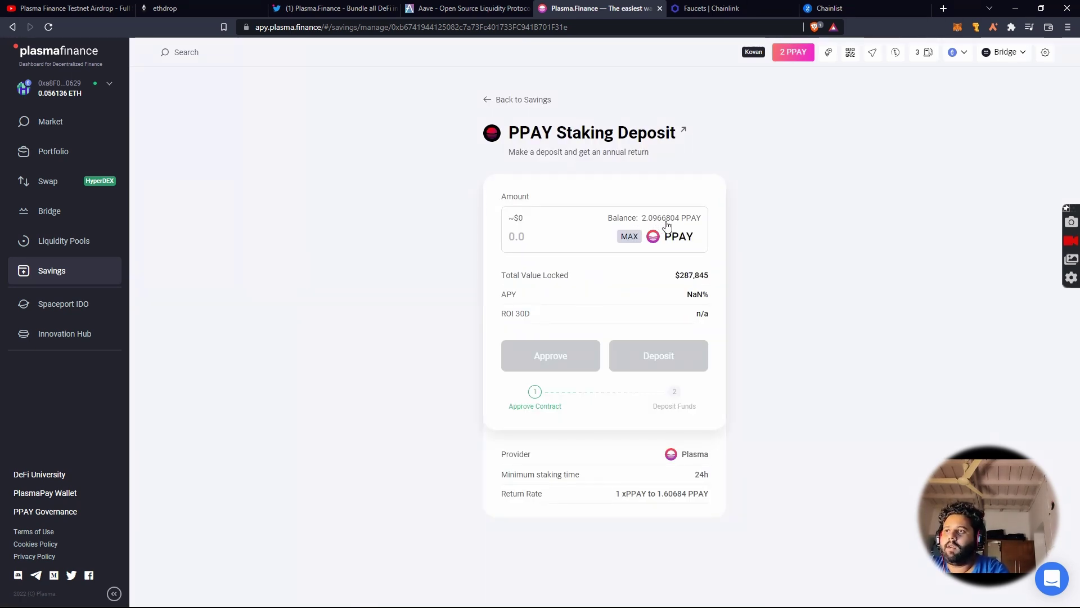
Set the PPAY staking deposit amount to 1 PPAY and approve the contract, confirming the request in MetaMask.
{"action": "left_click", "coordinate": [629, 236]}
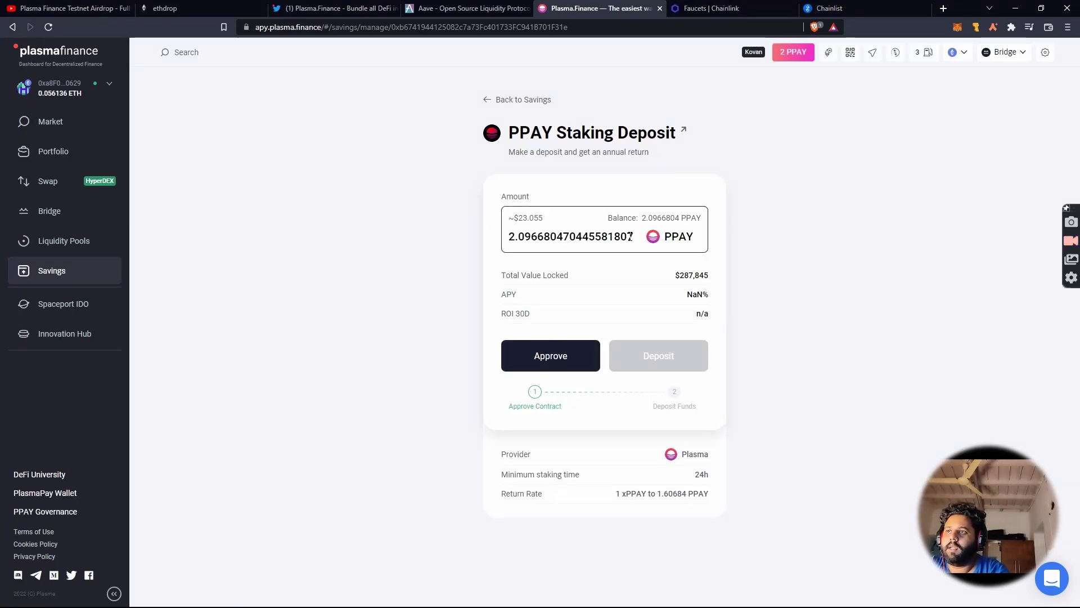
{"action": "key", "text": "BackSpace"}
{"action": "key", "text": "BackSpace"}
{"action": "key", "text": "BackSpace"}
{"action": "key", "text": "BackSpace"}
{"action": "key", "text": "BackSpace"}
{"action": "key", "text": "BackSpace"}
{"action": "key", "text": "BackSpace"}
{"action": "key", "text": "BackSpace"}
{"action": "key", "text": "BackSpace"}
{"action": "key", "text": "BackSpace"}
{"action": "key", "text": "BackSpace"}
{"action": "key", "text": "BackSpace"}
{"action": "key", "text": "BackSpace"}
{"action": "key", "text": "BackSpace"}
{"action": "key", "text": "BackSpace"}
{"action": "key", "text": "BackSpace"}
{"action": "key", "text": "BackSpace"}
{"action": "key", "text": "BackSpace"}
{"action": "key", "text": "BackSpace"}
{"action": "key", "text": "BackSpace"}
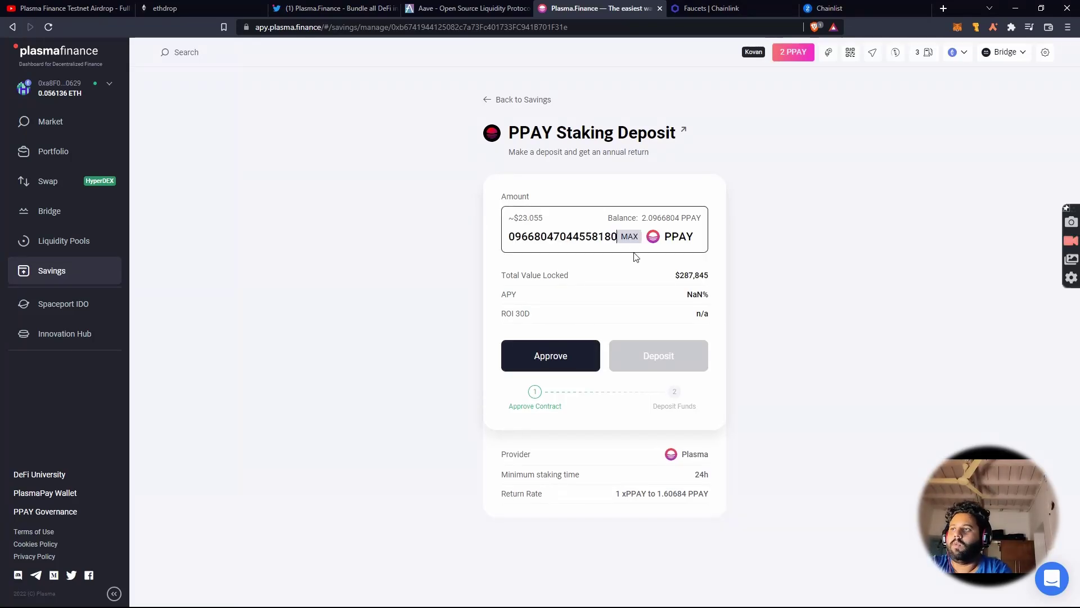
{"action": "type", "text": "1"}
{"action": "left_click", "coordinate": [560, 365]}
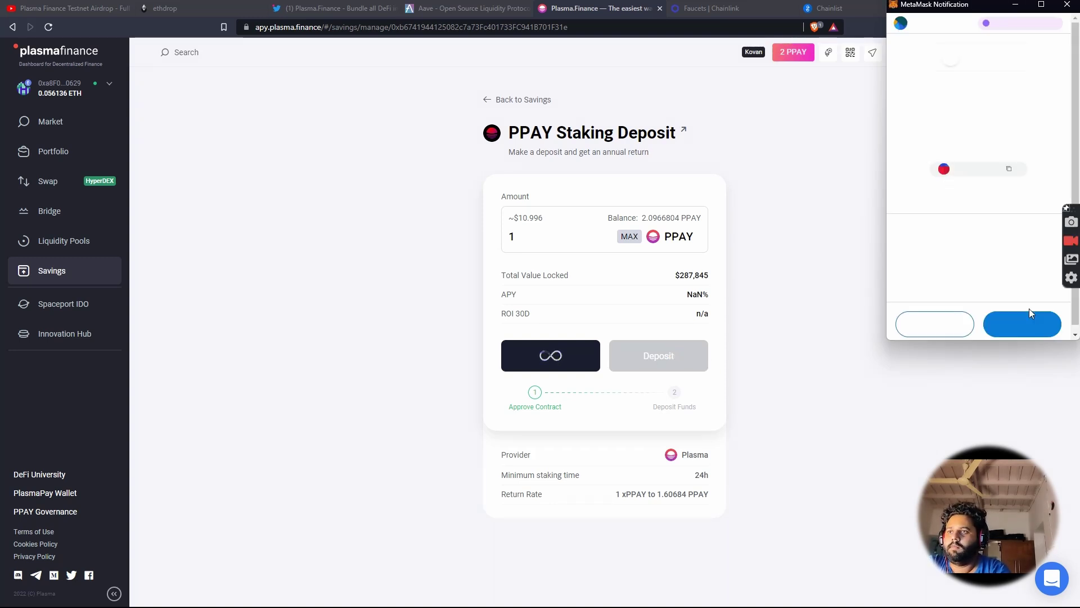
{"action": "left_click", "coordinate": [1026, 340]}
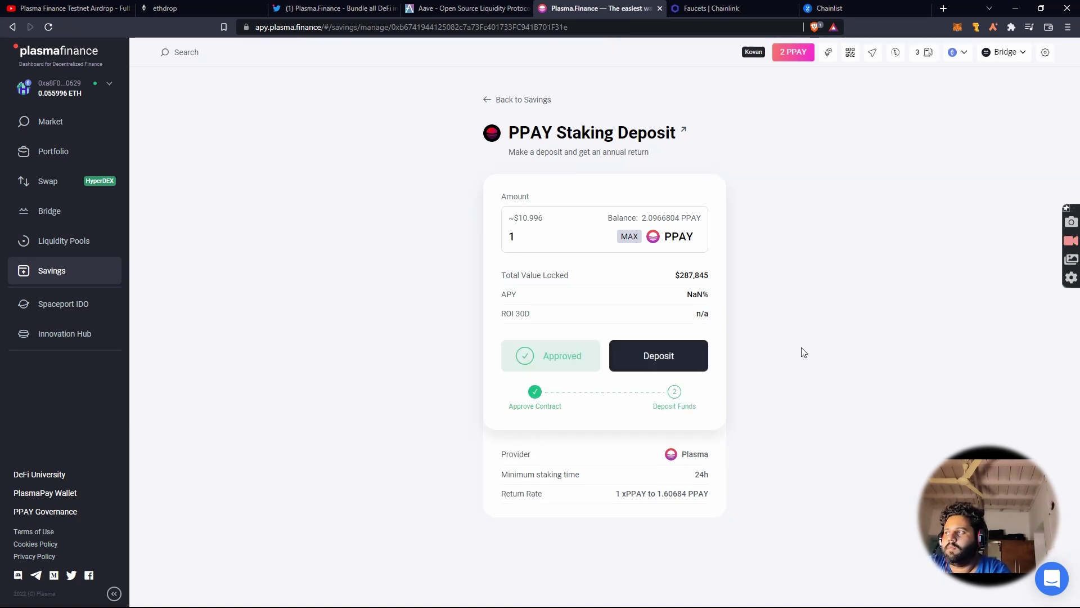
Deposit the approved 1 PPAY into staking, confirm the transaction in MetaMask, and return to the deposit management page.
{"action": "left_click", "coordinate": [675, 353]}
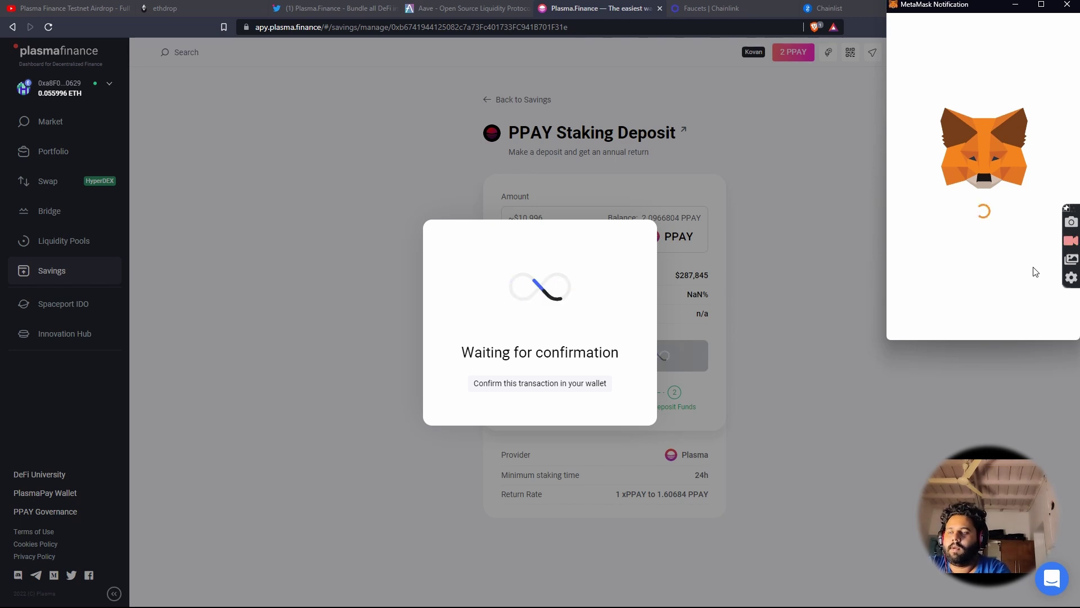
{"action": "scroll", "coordinate": [1033, 279], "scroll_direction": "down", "scroll_amount": 2}
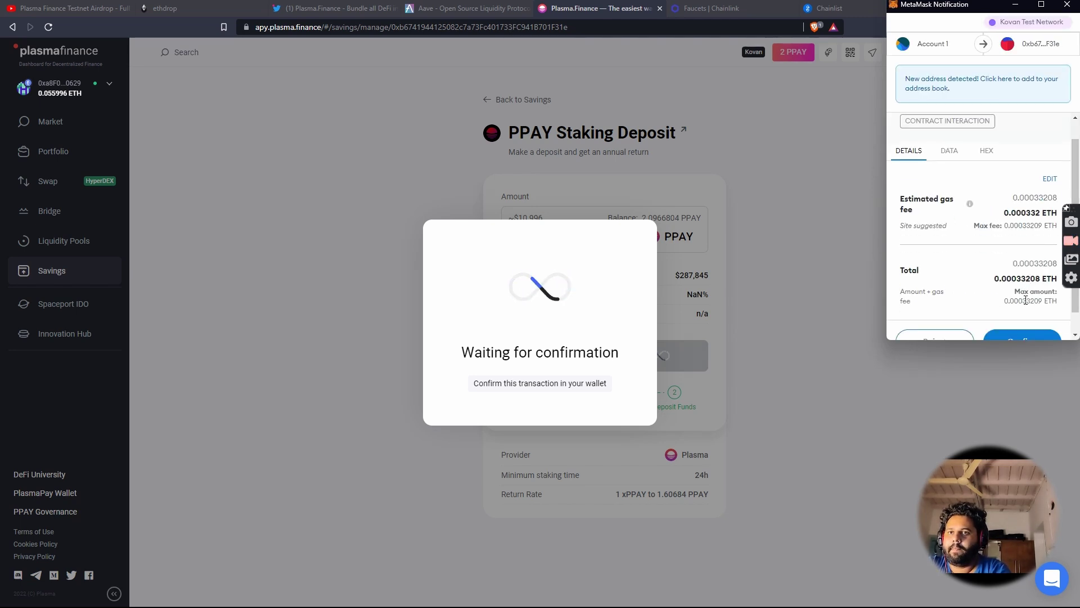
{"action": "left_click", "coordinate": [1026, 318]}
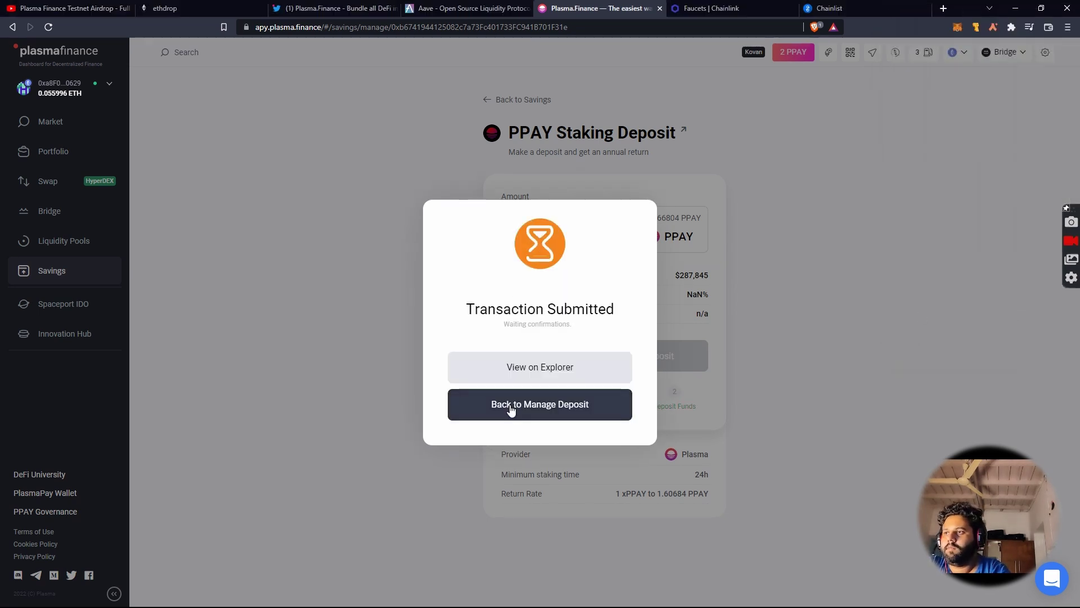
{"action": "left_click", "coordinate": [511, 409]}
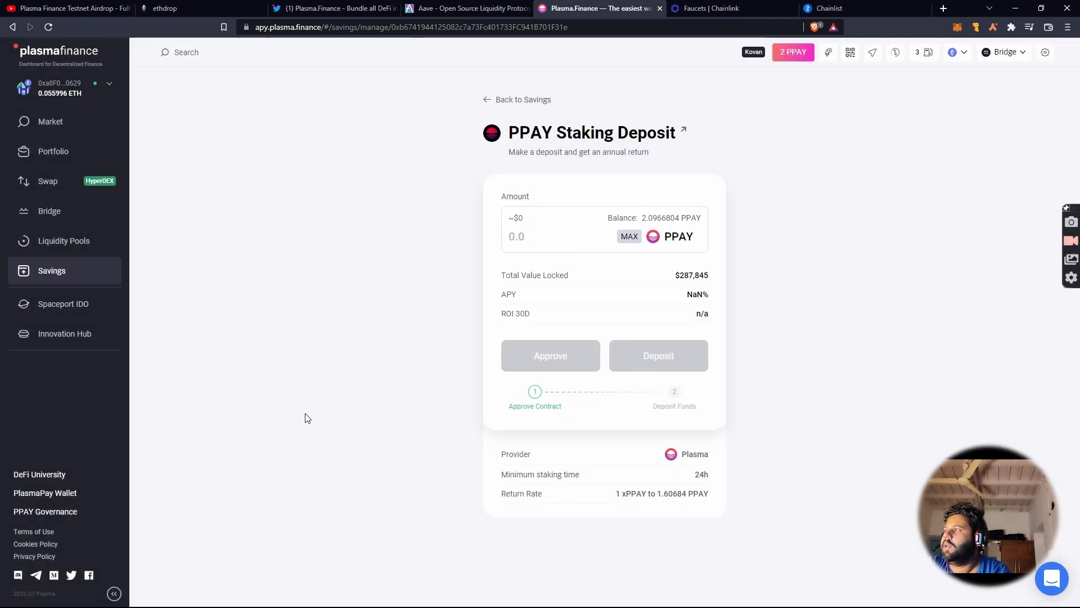
Revisit the portfolio, swap, bridge and liquidity pools sections, ending with the liquidity management page.
{"action": "left_click", "coordinate": [53, 154]}
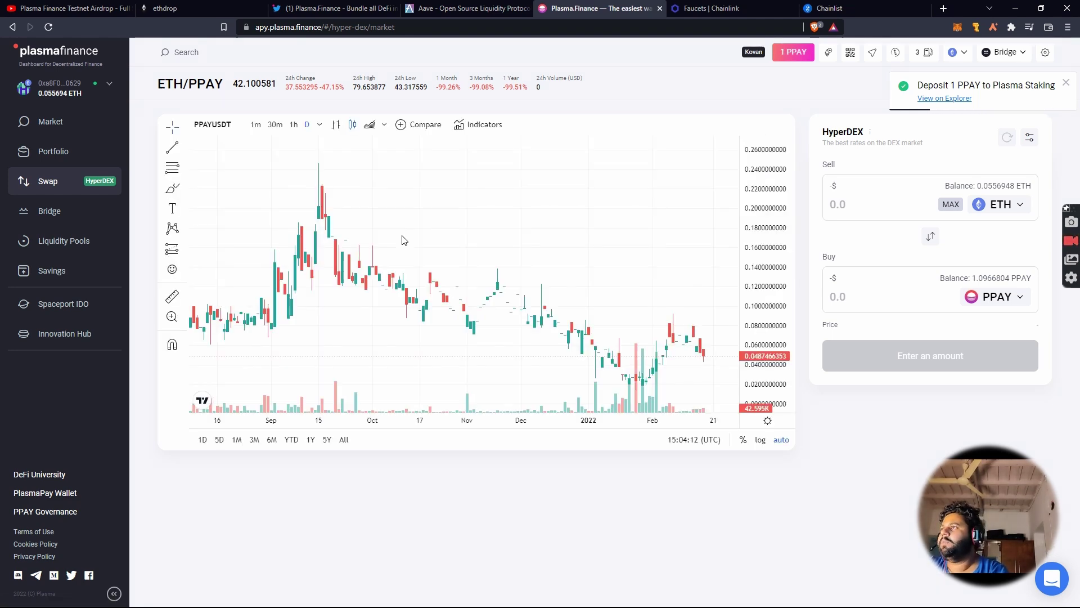
{"action": "left_click", "coordinate": [35, 219]}
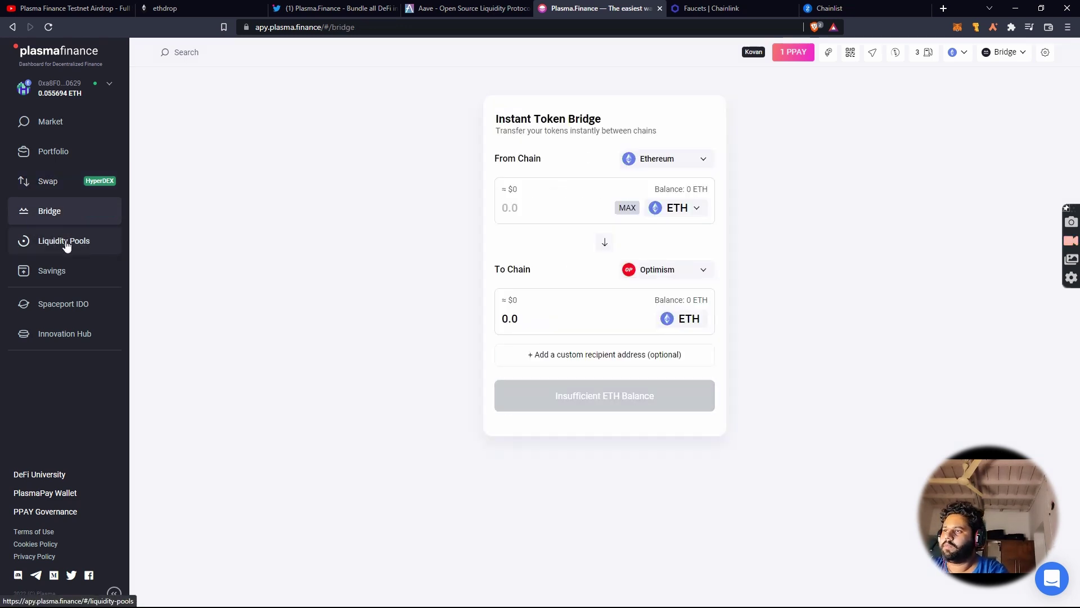
{"action": "left_click", "coordinate": [69, 247]}
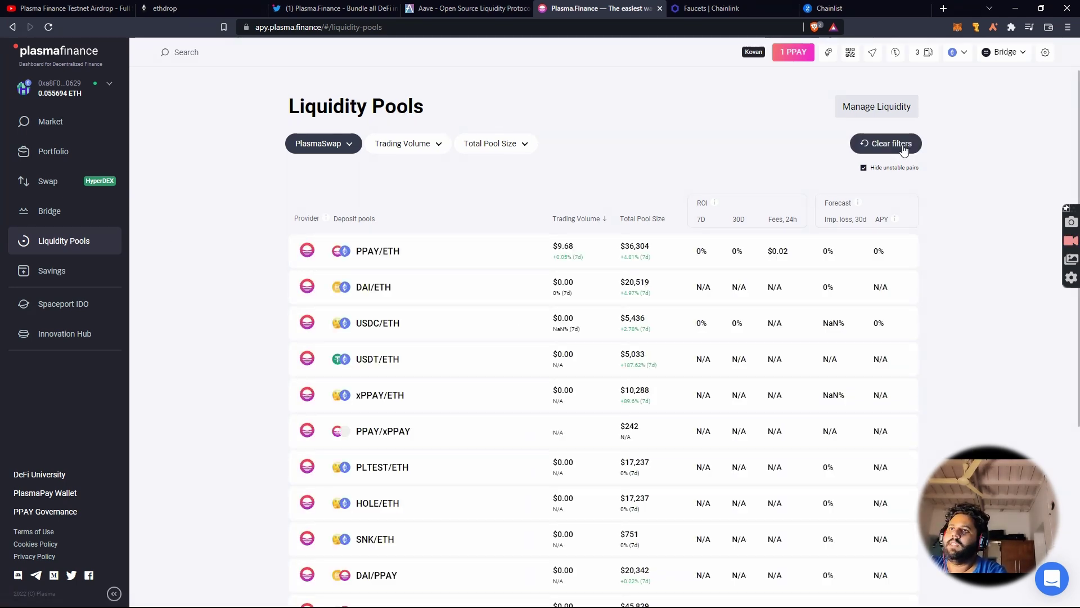
{"action": "left_click", "coordinate": [894, 107]}
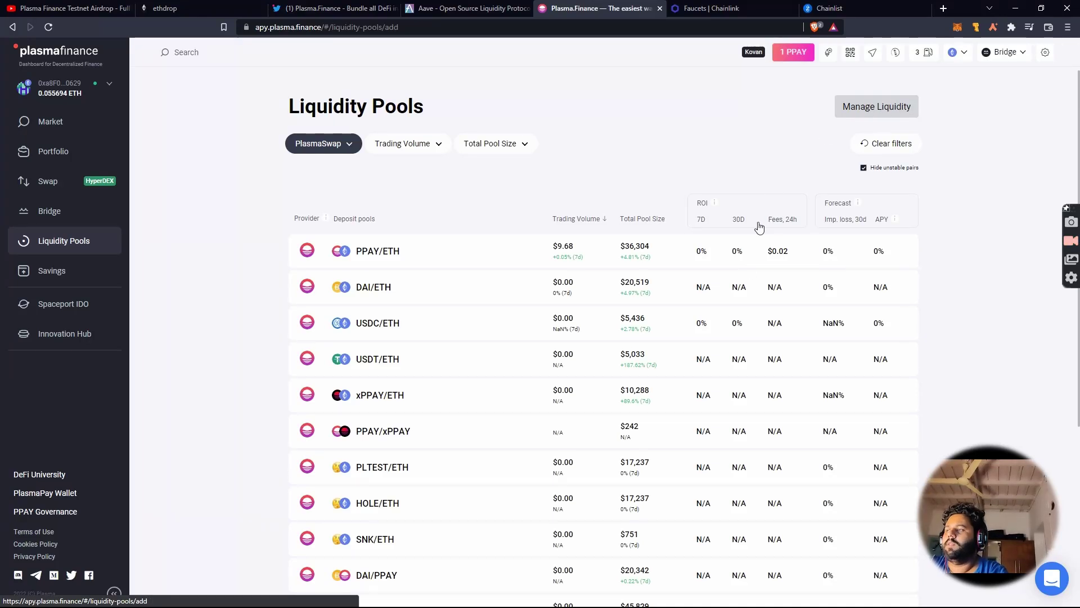